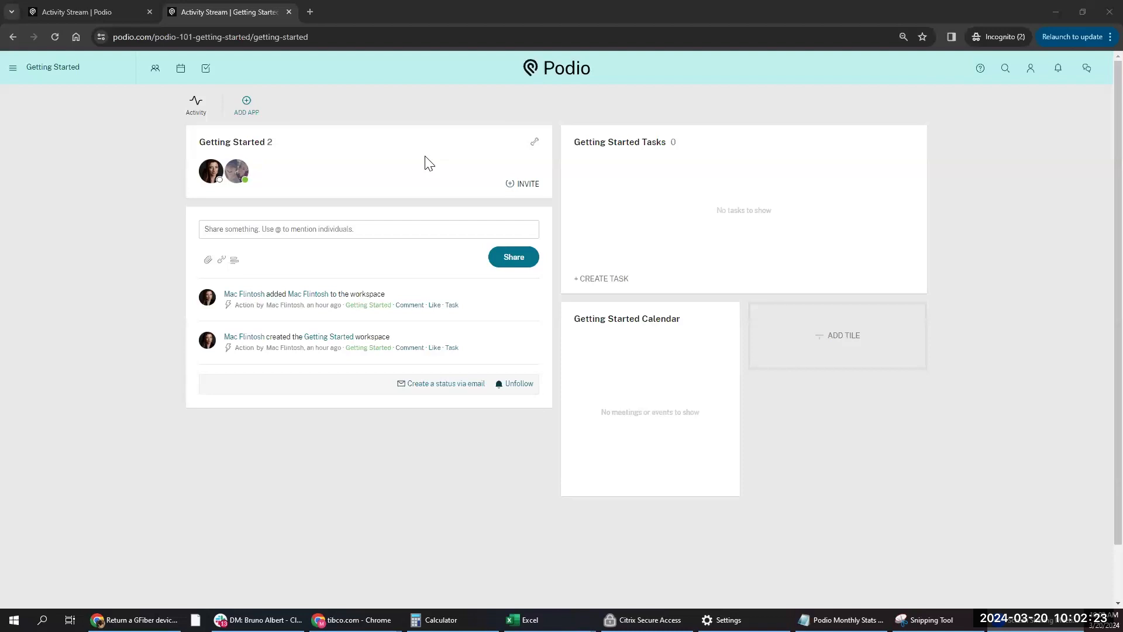
# - From the workspace's Add app dialog, go to the App Market of ready-made apps and packs
pyautogui.click(56, 68)
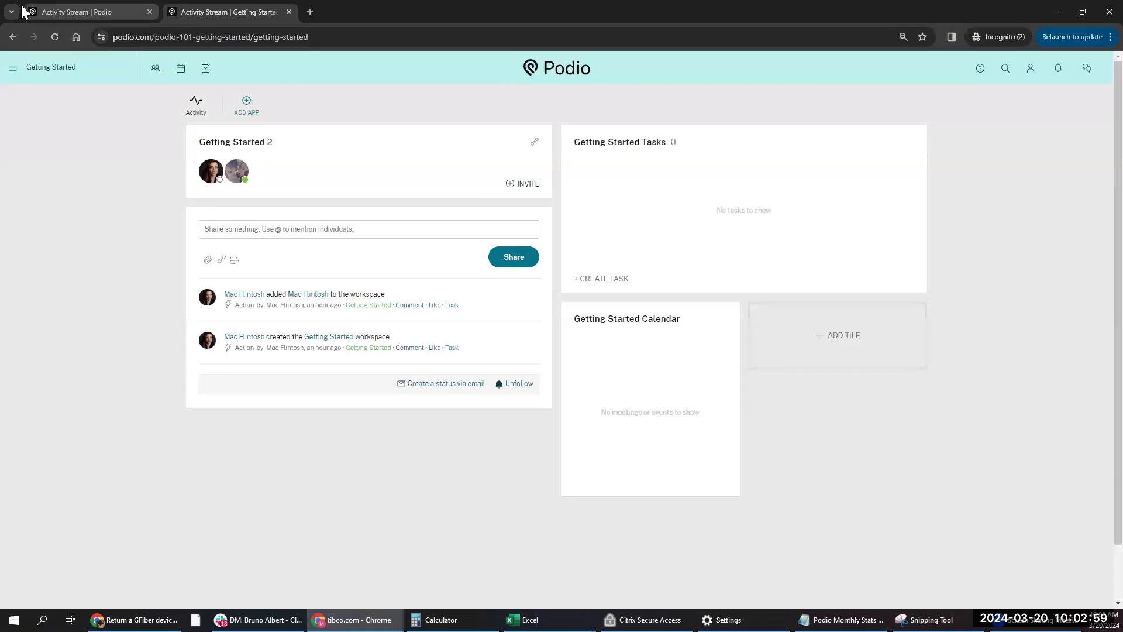
pyautogui.click(248, 99)
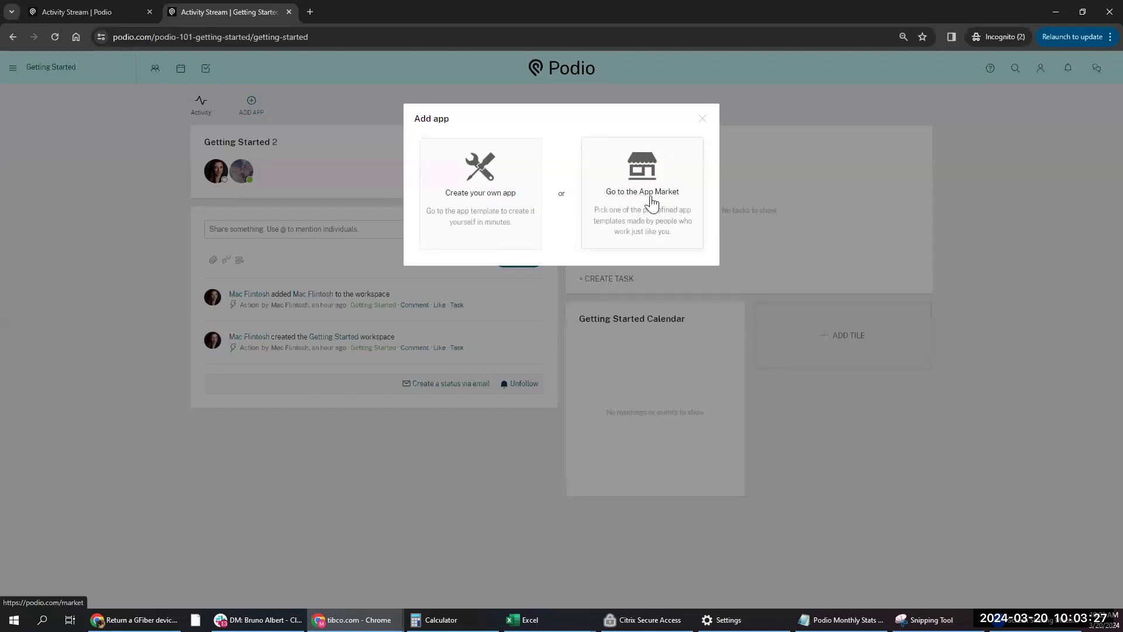
pyautogui.click(629, 178)
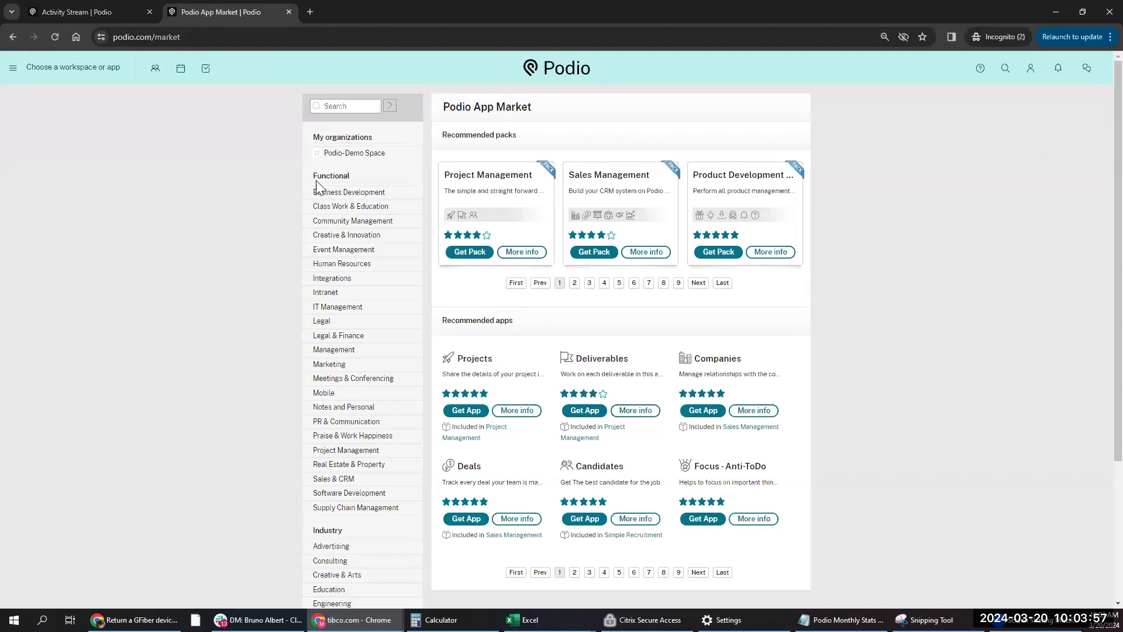
pyautogui.scroll(-3, 393, 351)
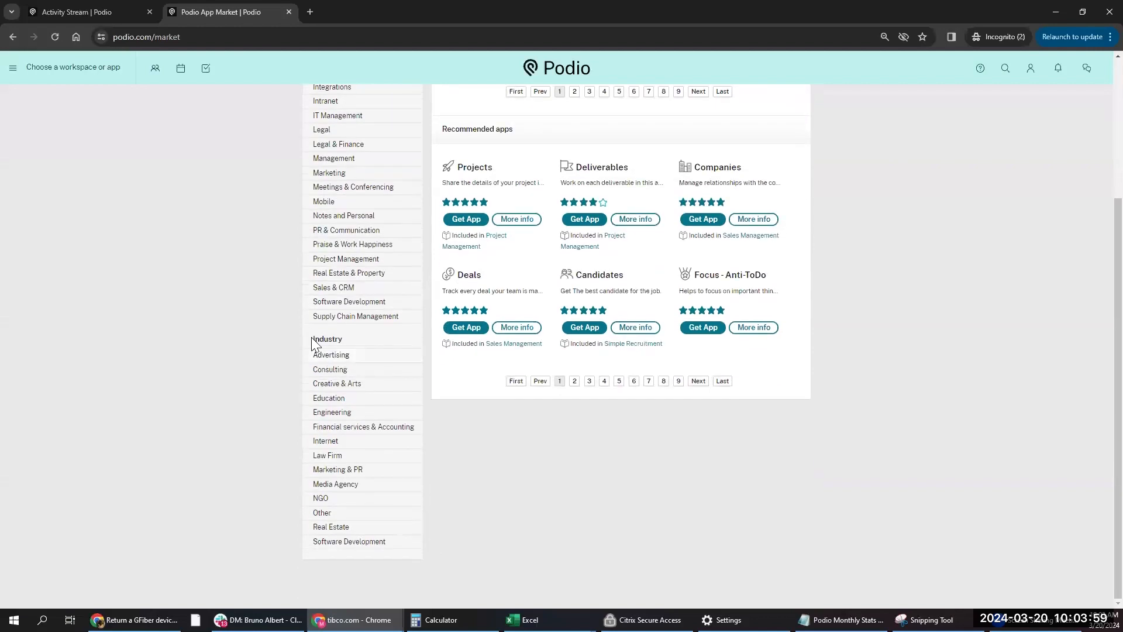
pyautogui.scroll(3, 362, 311)
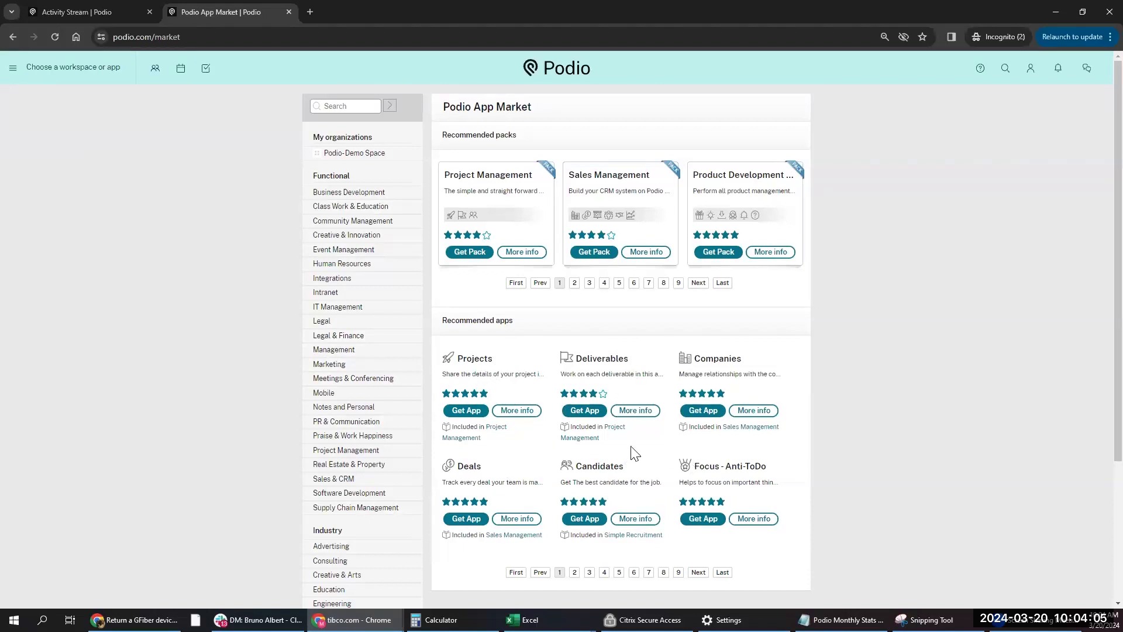
pyautogui.moveTo(494, 135); pyautogui.dragTo(523, 135)
pyautogui.click(517, 134)
pyautogui.click(650, 252)
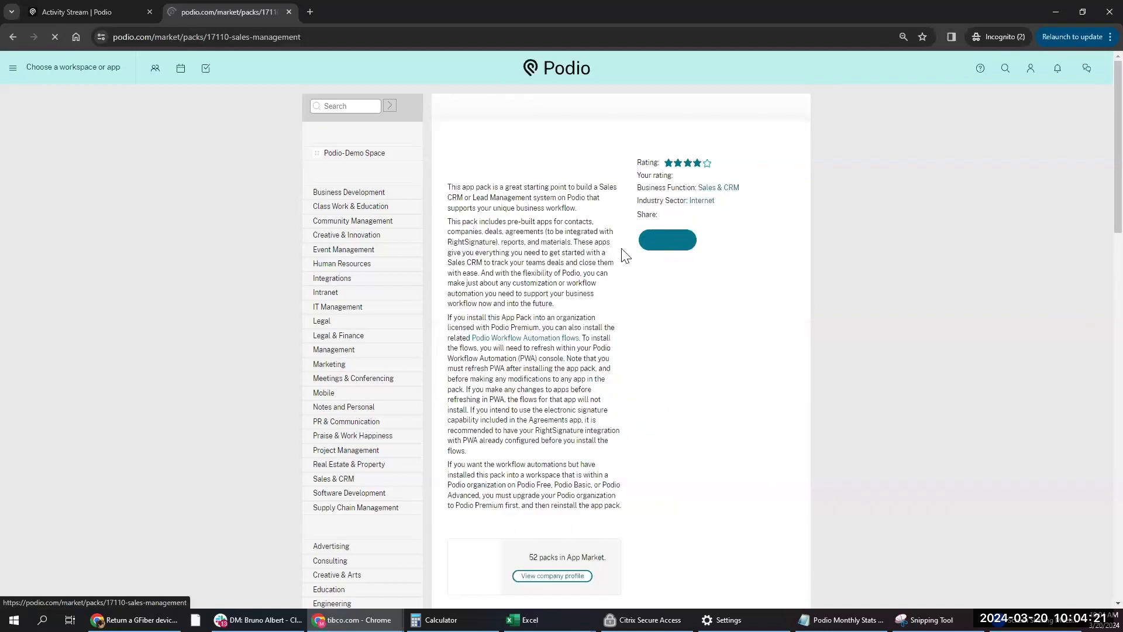
pyautogui.scroll(-5, 644, 405)
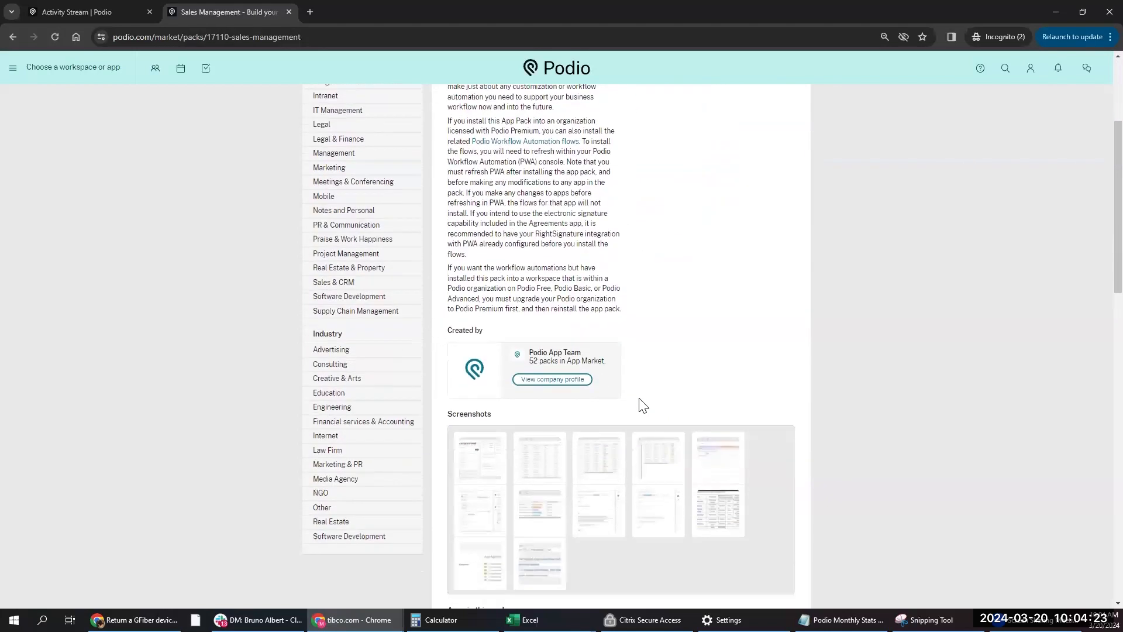
pyautogui.scroll(-1, 609, 333)
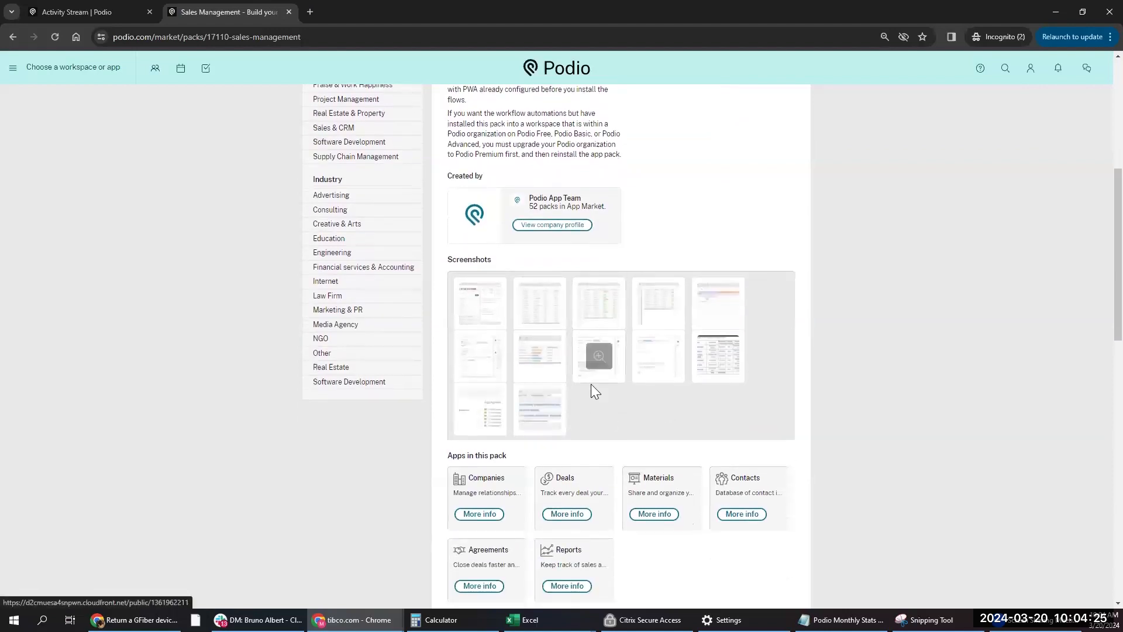
pyautogui.scroll(-2, 591, 386)
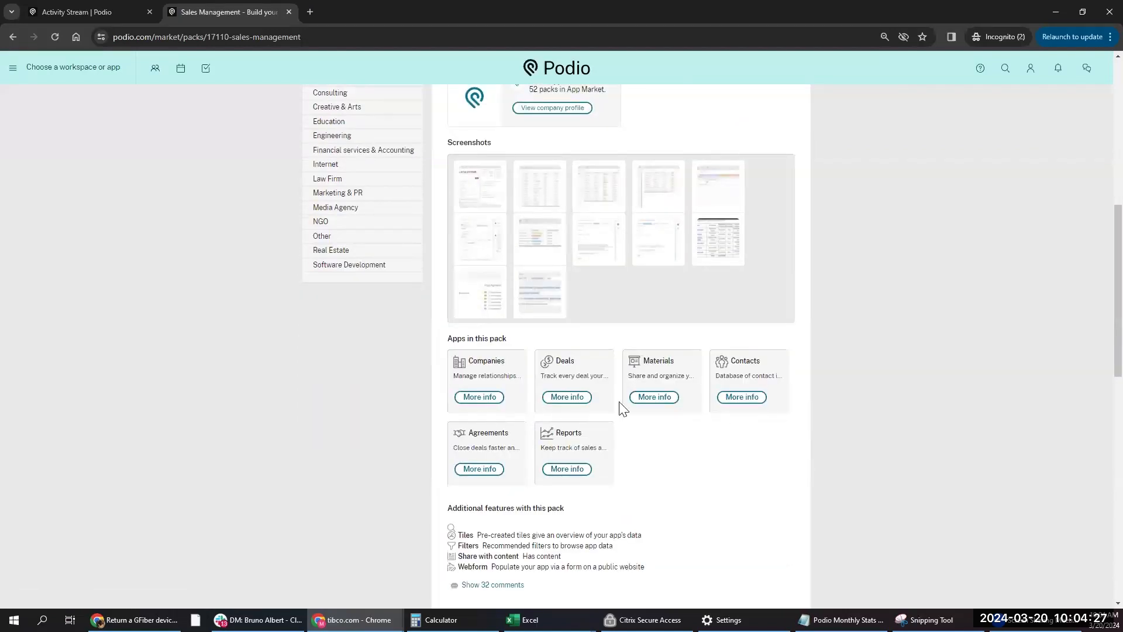
pyautogui.scroll(8, 599, 351)
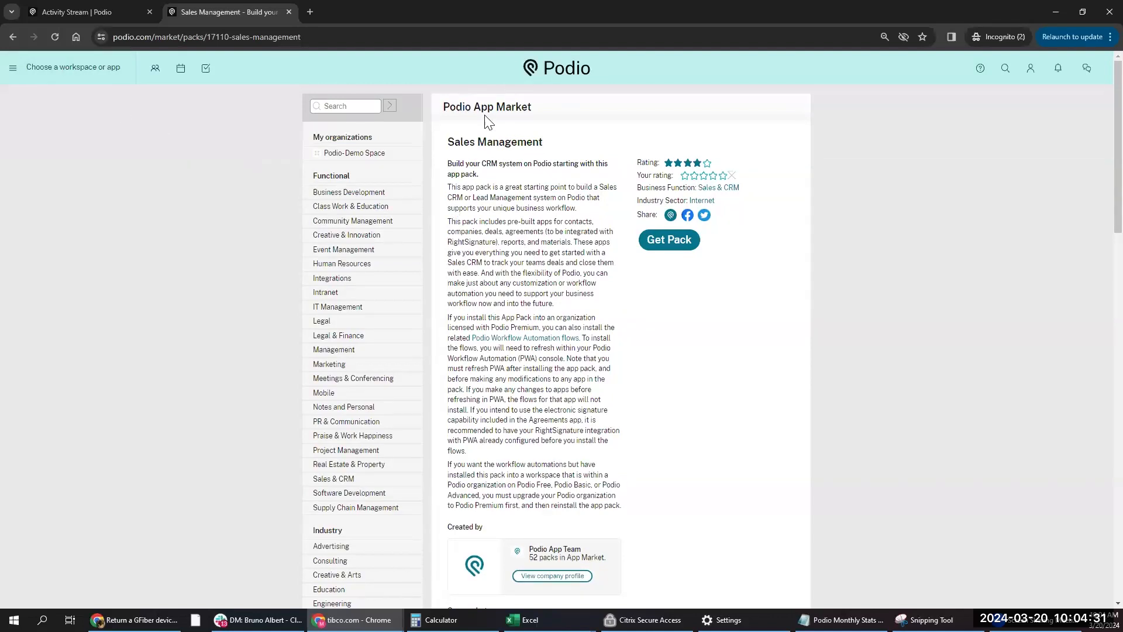
pyautogui.click(13, 41)
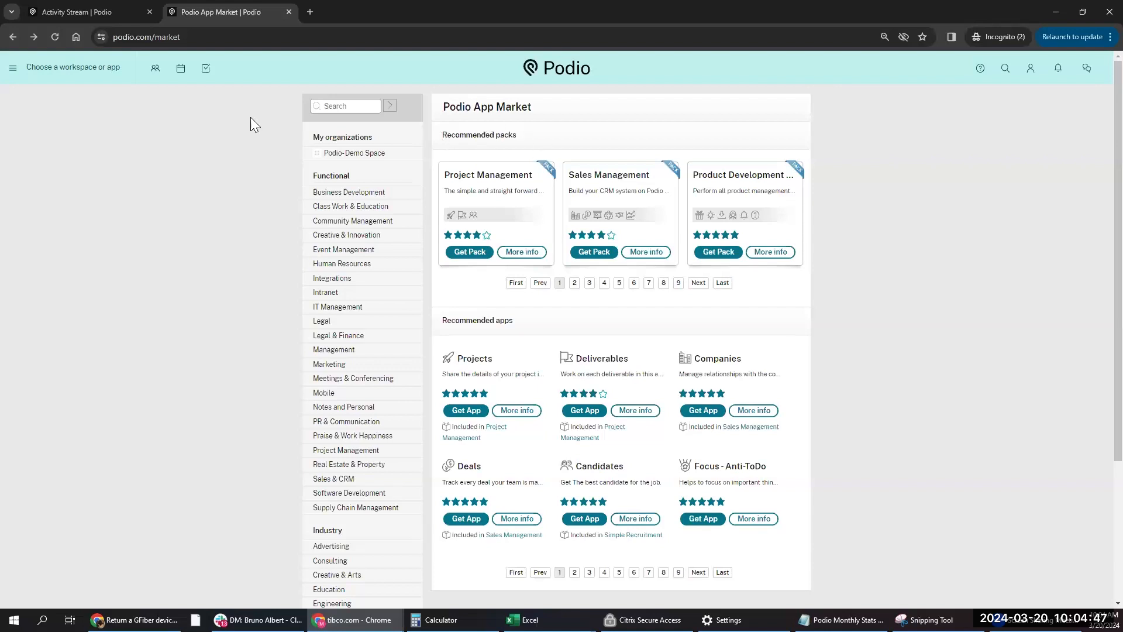
# - Start a new workspace named 'Webinar' with private, invite-only access
pyautogui.click(14, 37)
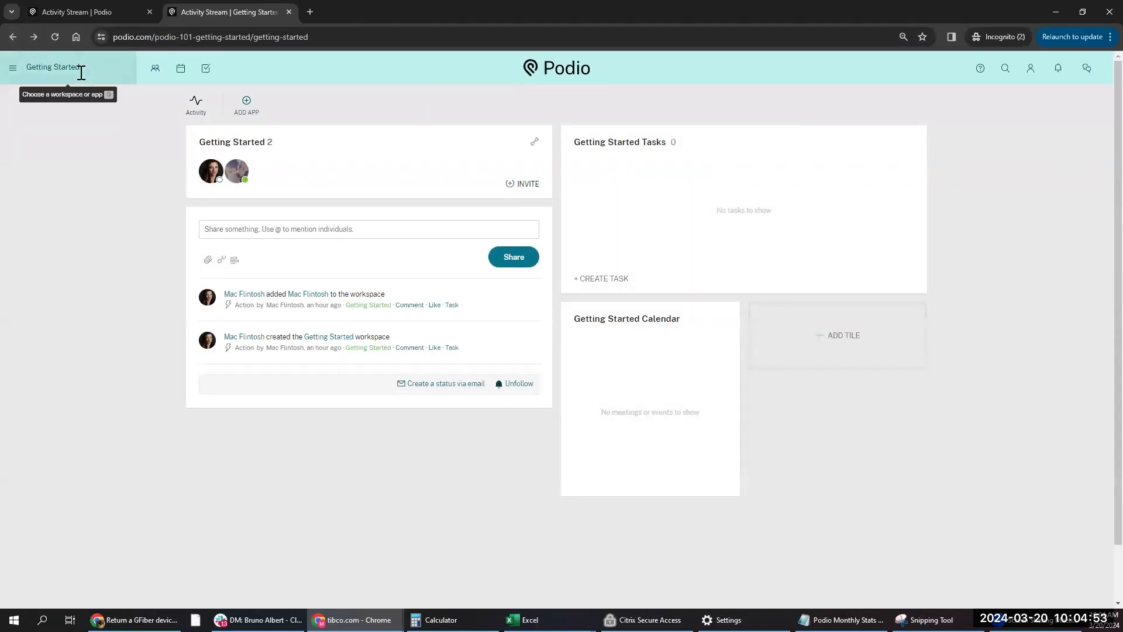
pyautogui.click(60, 73)
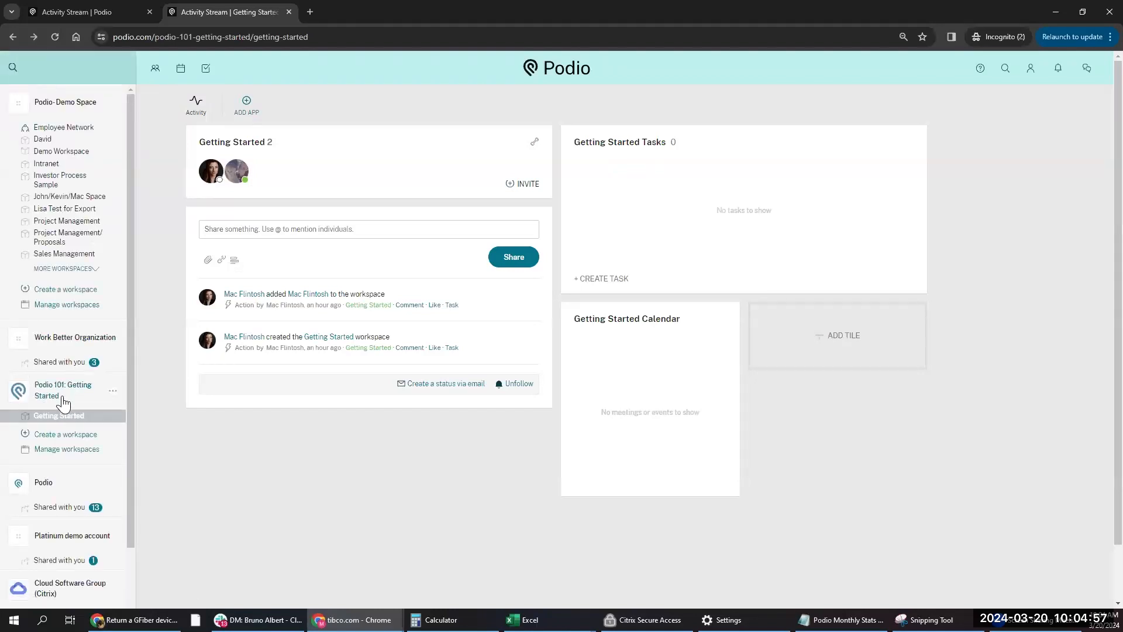
pyautogui.click(58, 434)
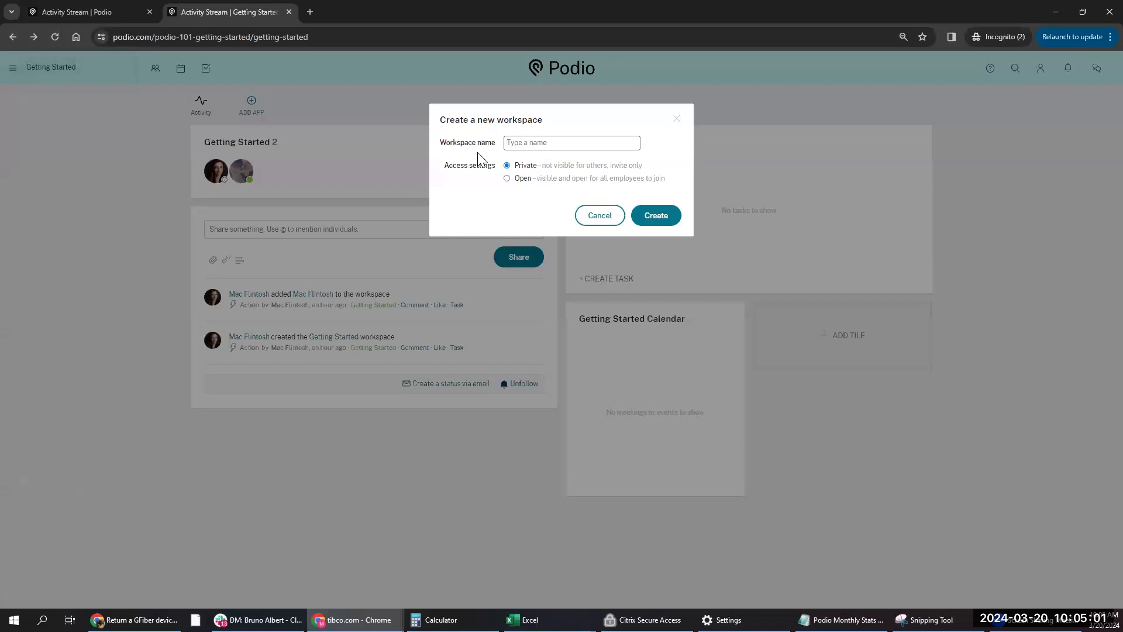
pyautogui.write('Webinar')
pyautogui.moveTo(515, 180); pyautogui.dragTo(534, 182)
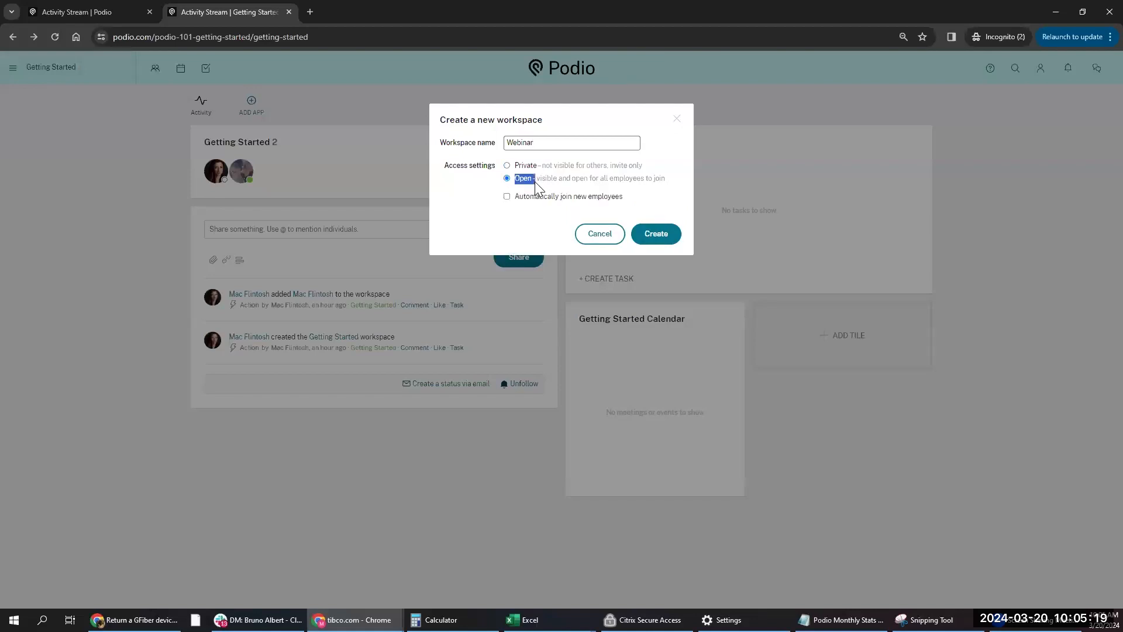
pyautogui.click(506, 165)
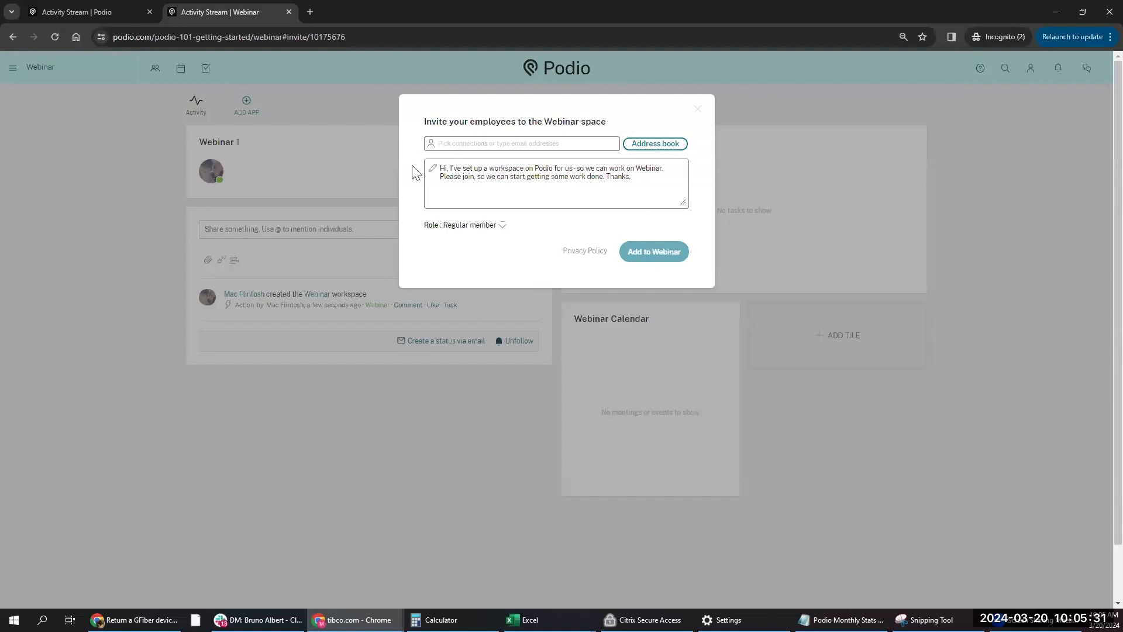
# - Look over the invite suggestions and roles, then dismiss the invitation without inviting anyone
pyautogui.click(453, 145)
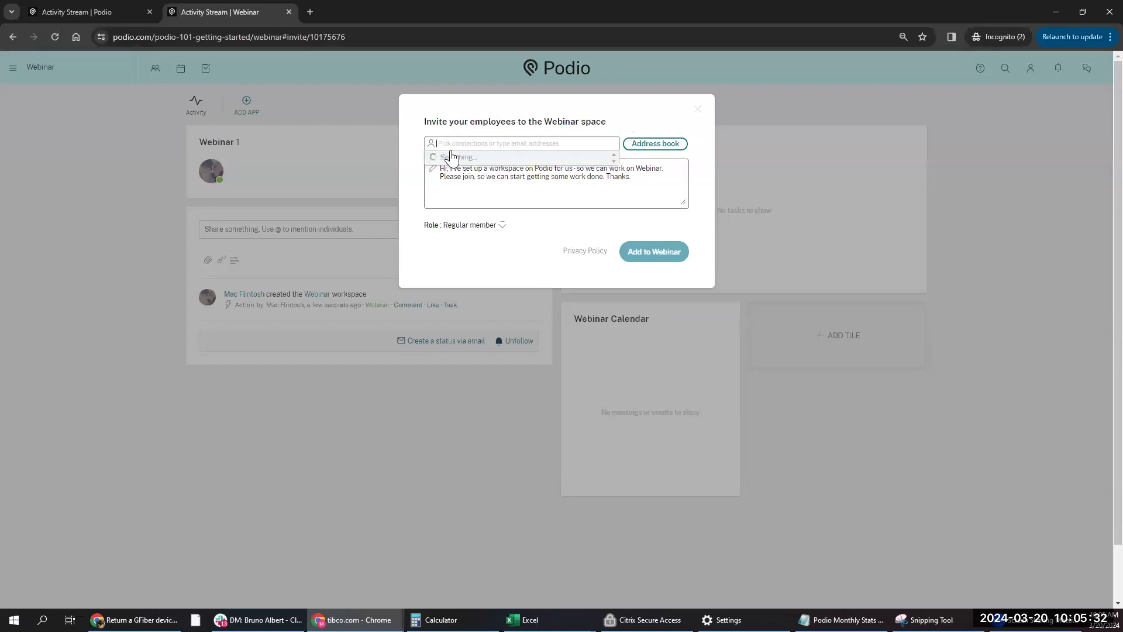
pyautogui.click(462, 120)
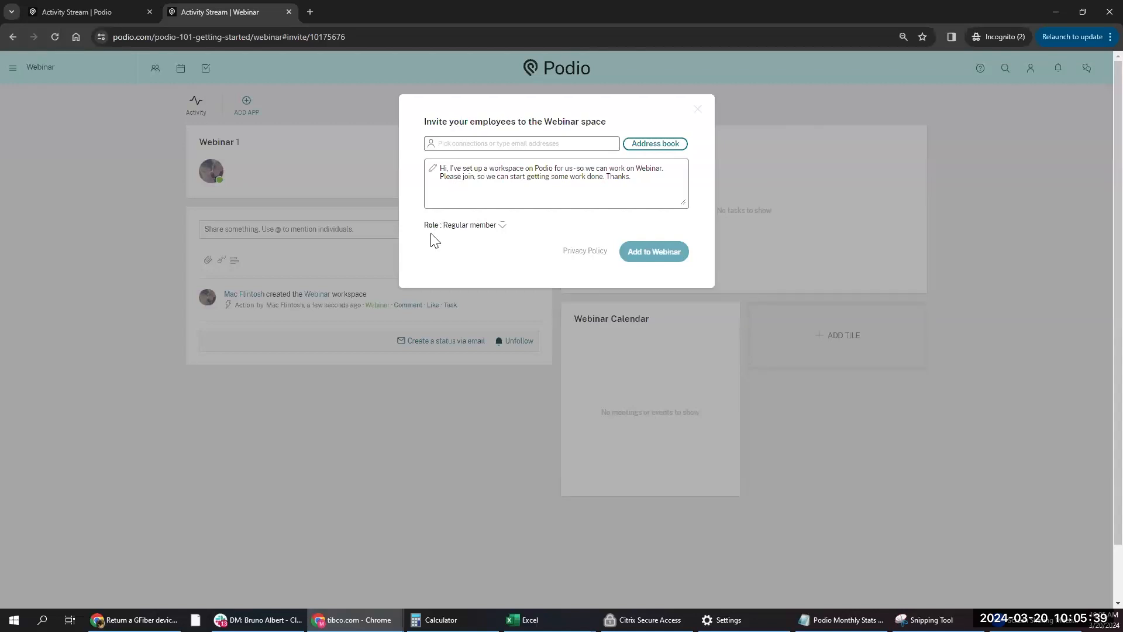
pyautogui.click(459, 228)
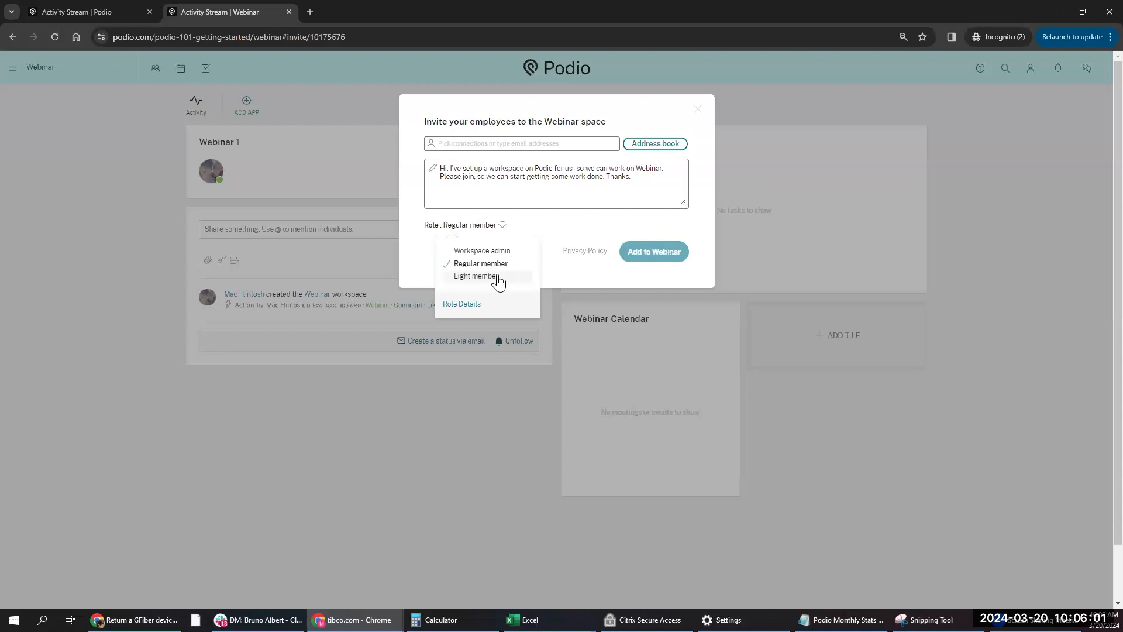
pyautogui.click(699, 110)
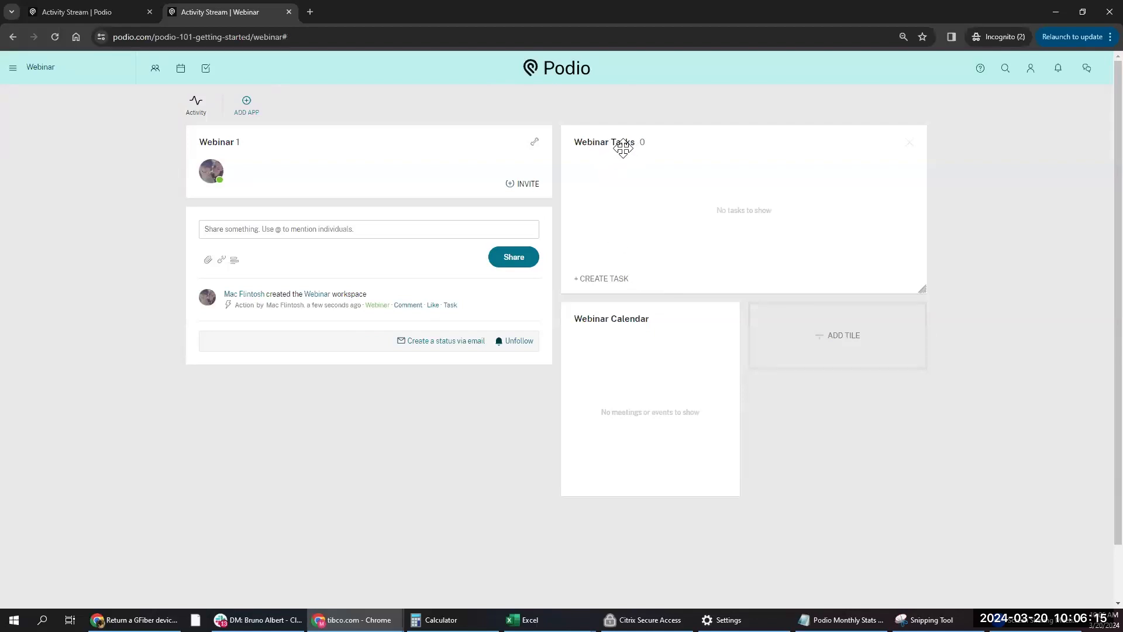
pyautogui.click(785, 340)
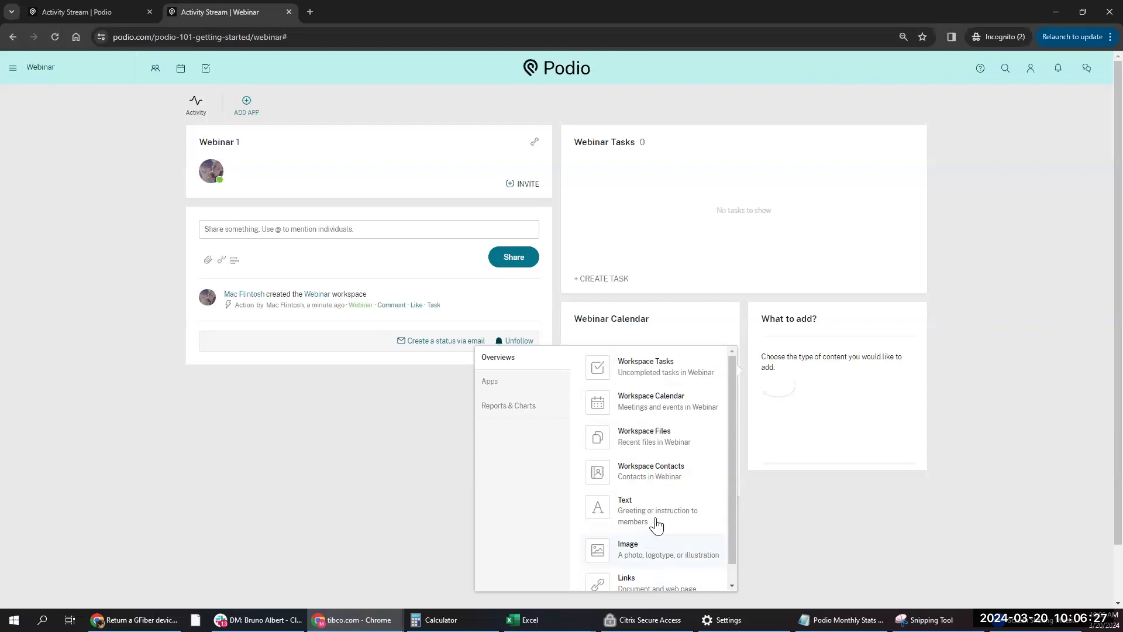
pyautogui.scroll(-1, 666, 496)
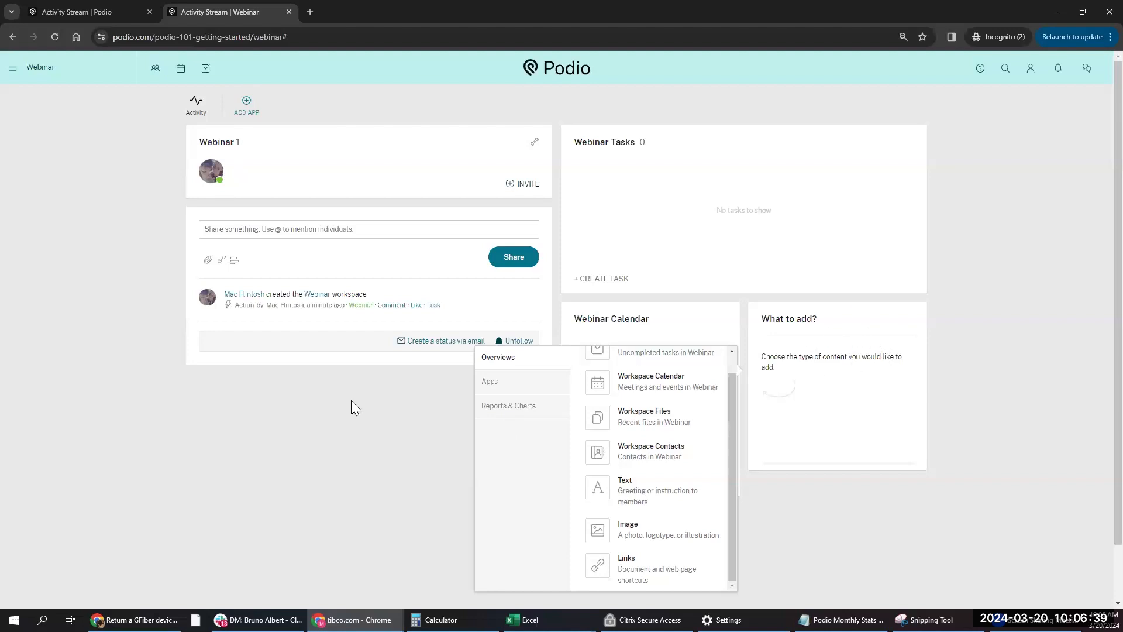
pyautogui.click(388, 416)
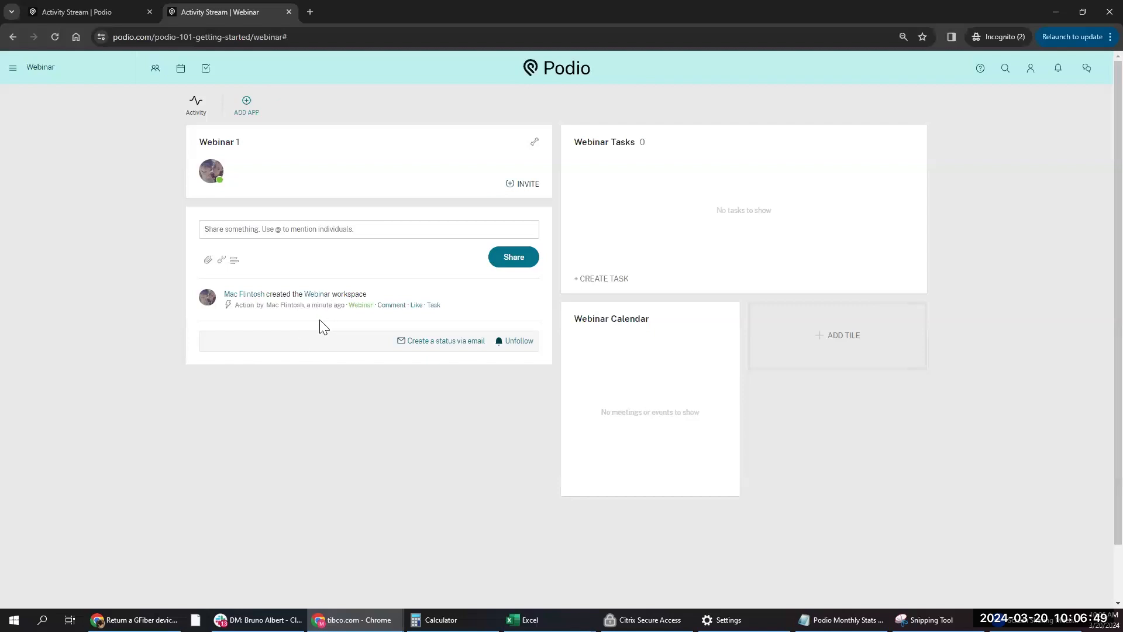
pyautogui.click(234, 228)
# - Share a 'hello team' status update in the Webinar workspace stream
pyautogui.write('hello team!')
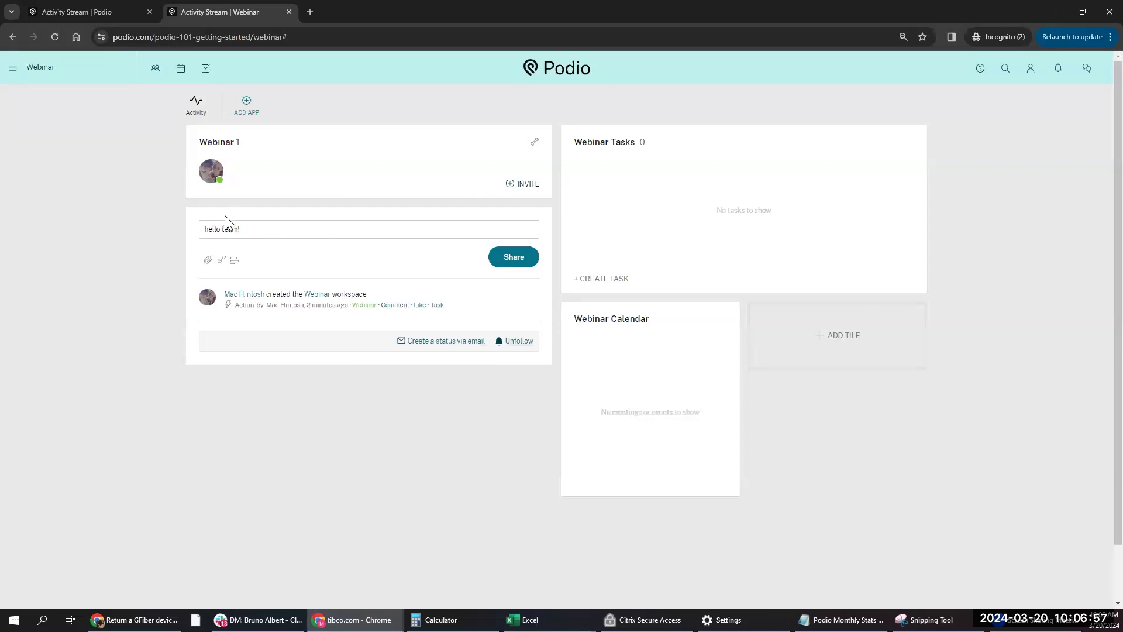
pyautogui.press('BackSpace')
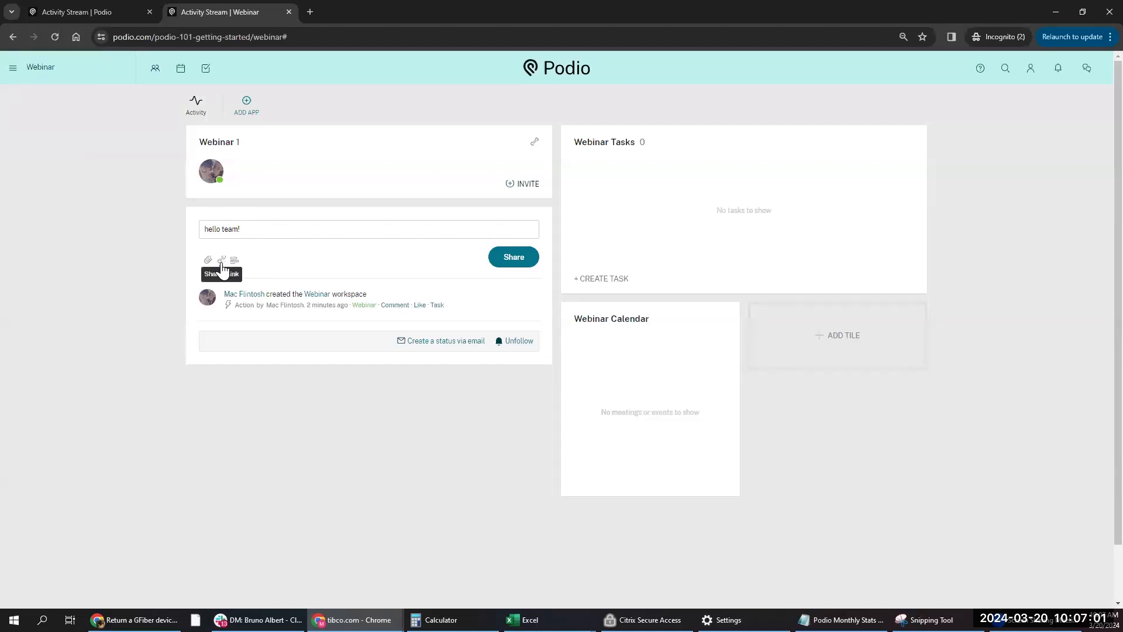
pyautogui.click(514, 260)
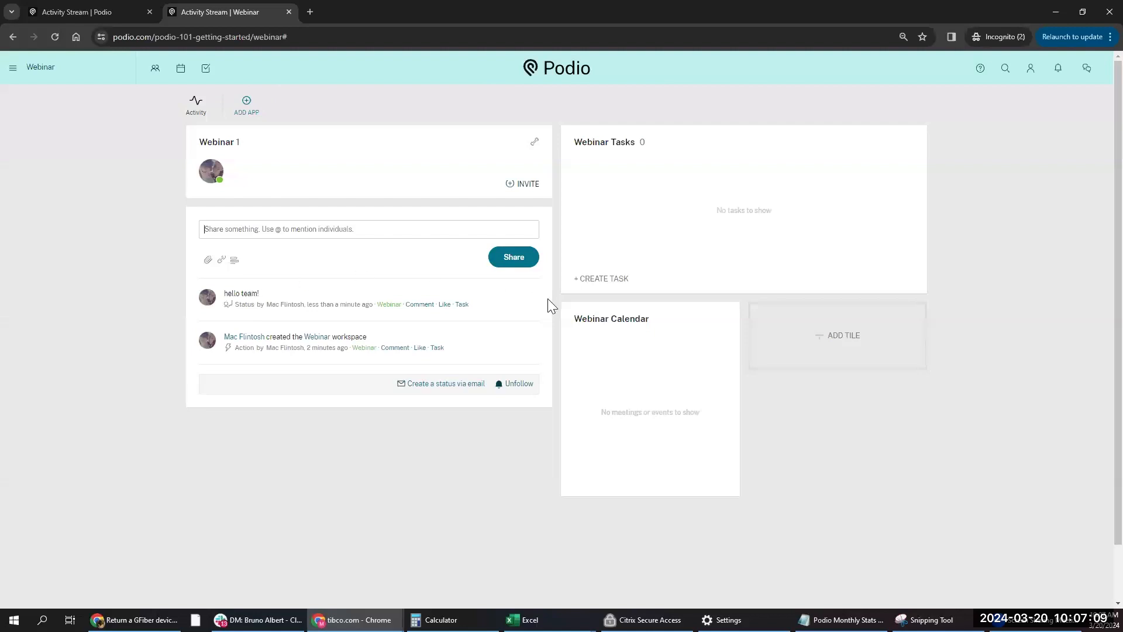
# - Start a custom app in Webinar named 'Projects' with item name 'Project'
pyautogui.click(248, 111)
pyautogui.click(498, 190)
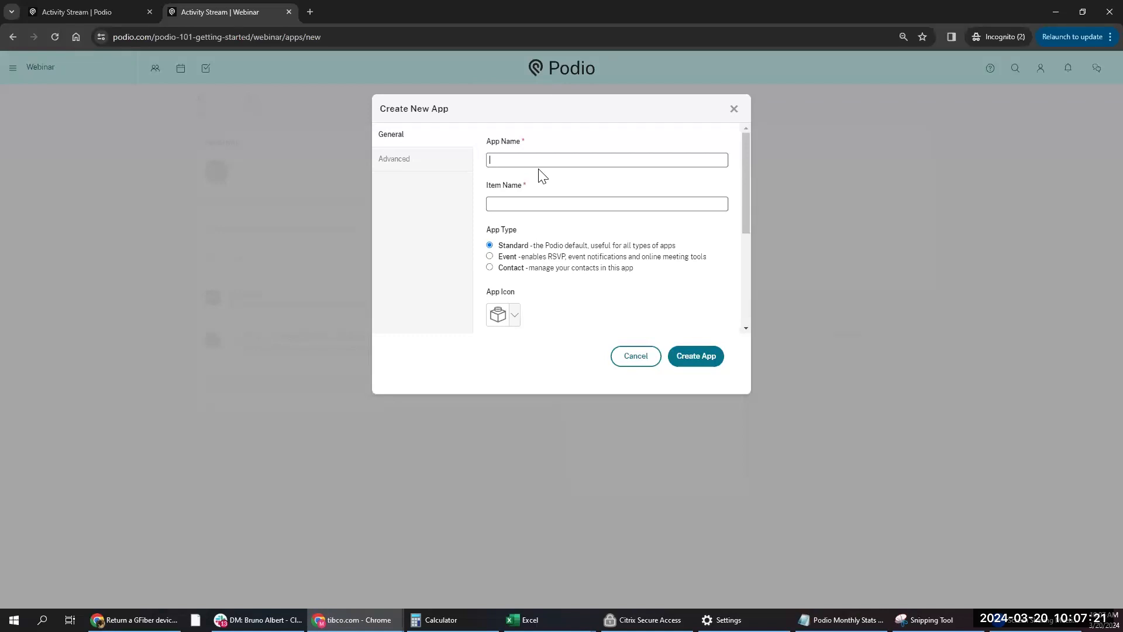
pyautogui.write('Projects')
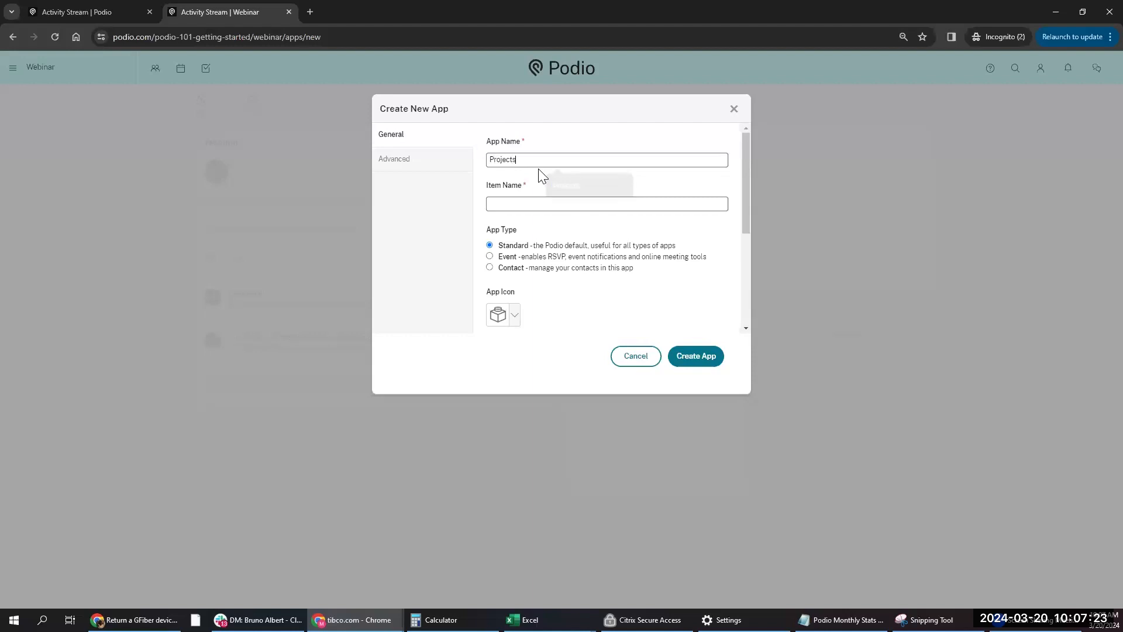
pyautogui.click(541, 207)
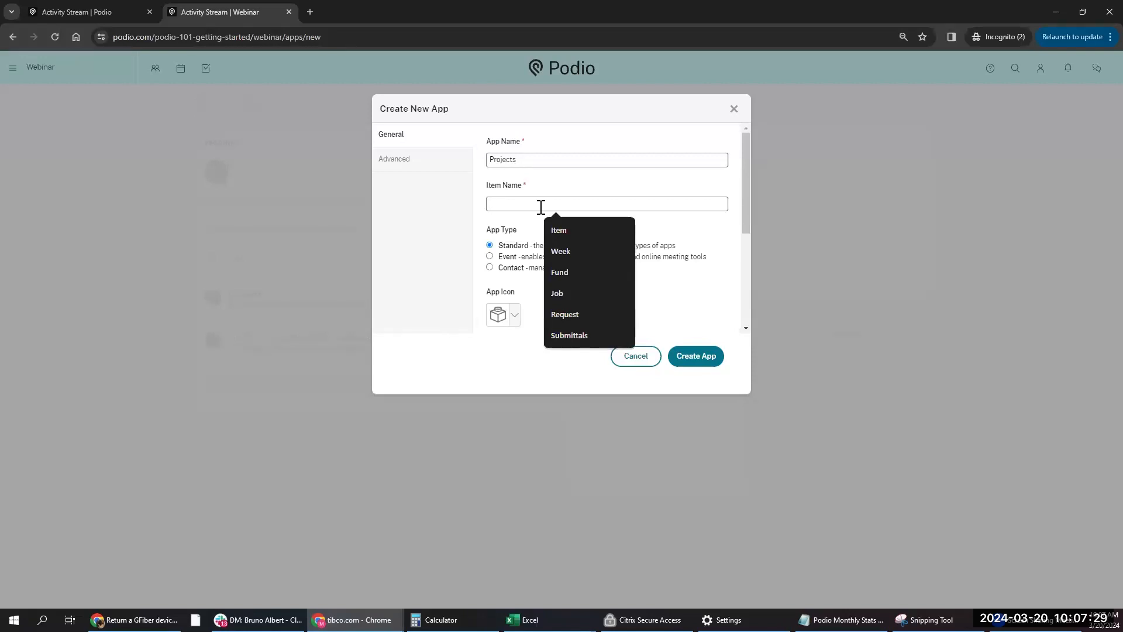
pyautogui.write('Project')
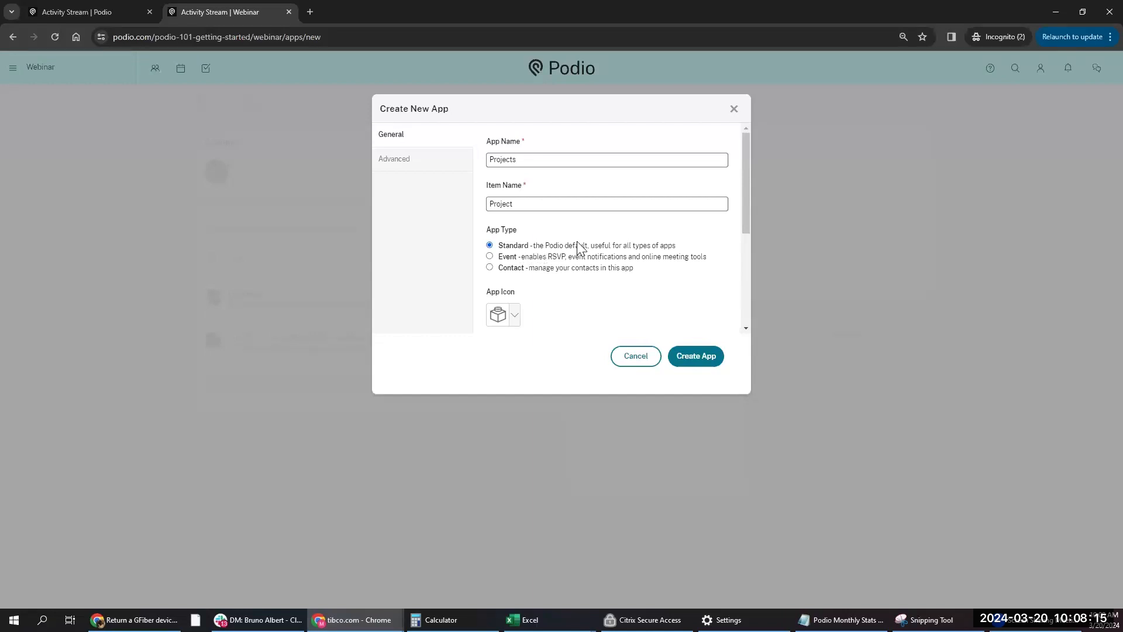
# - Set the new app's icon to the game controller
pyautogui.scroll(-1, 556, 249)
pyautogui.click(513, 258)
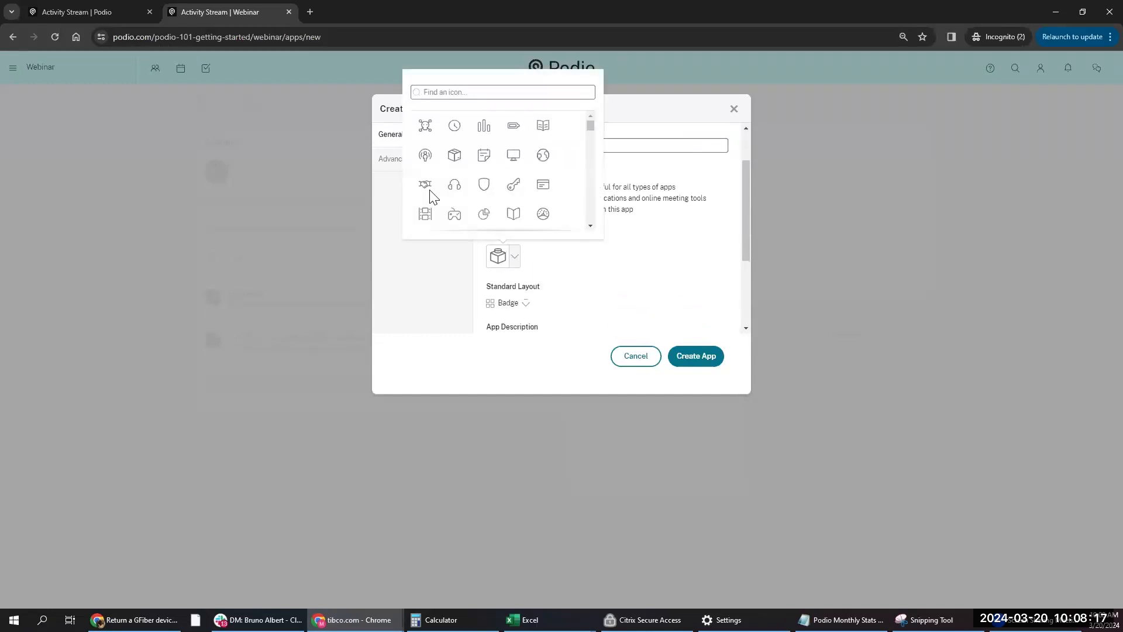
pyautogui.click(456, 217)
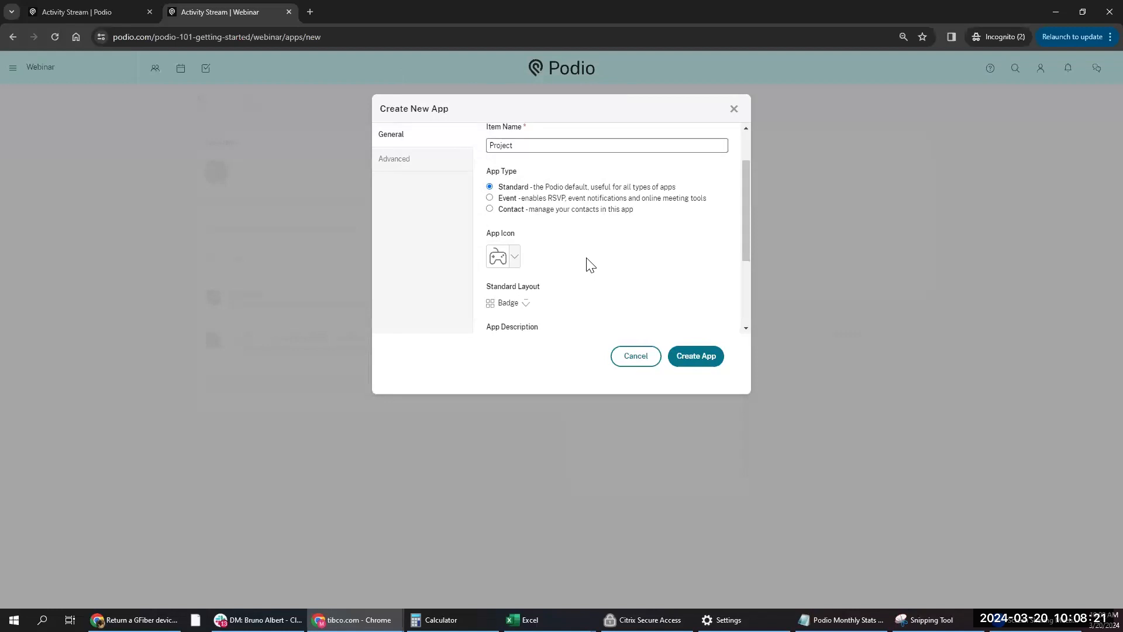
pyautogui.scroll(-1, 587, 263)
pyautogui.click(523, 251)
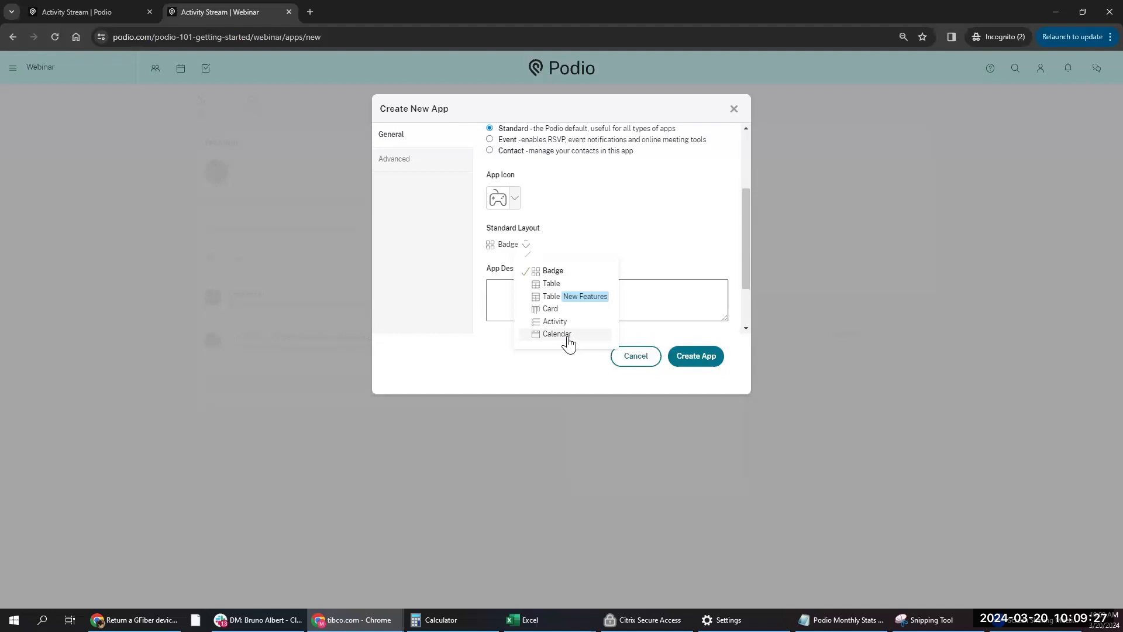
# - Choose Table as the app's standard layout
pyautogui.click(550, 284)
pyautogui.scroll(-1, 535, 252)
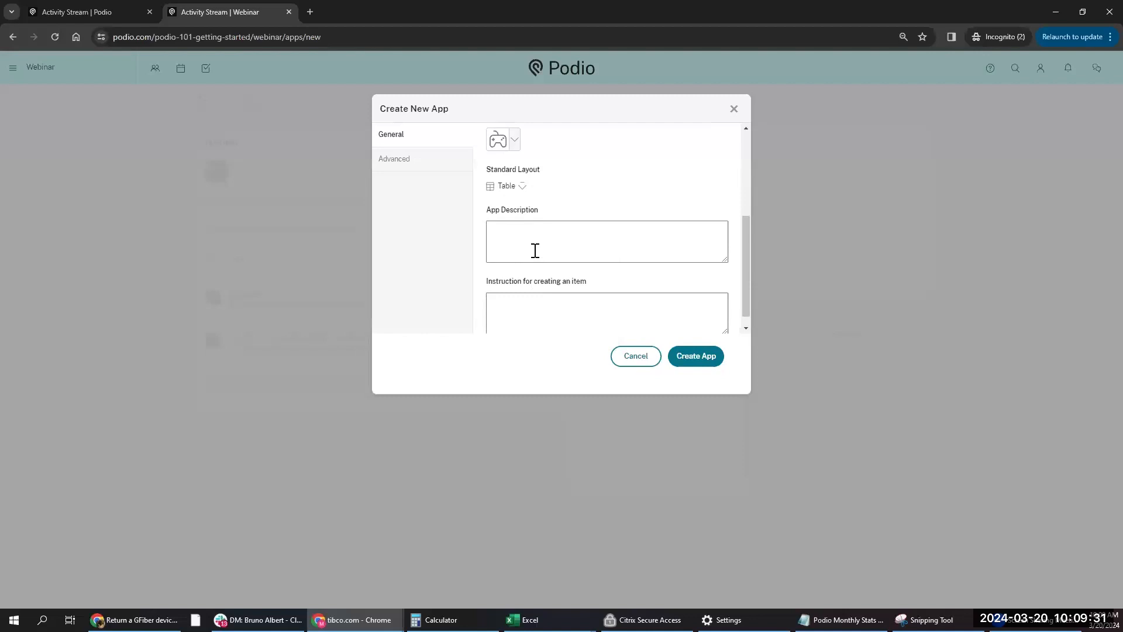
pyautogui.scroll(-1, 535, 292)
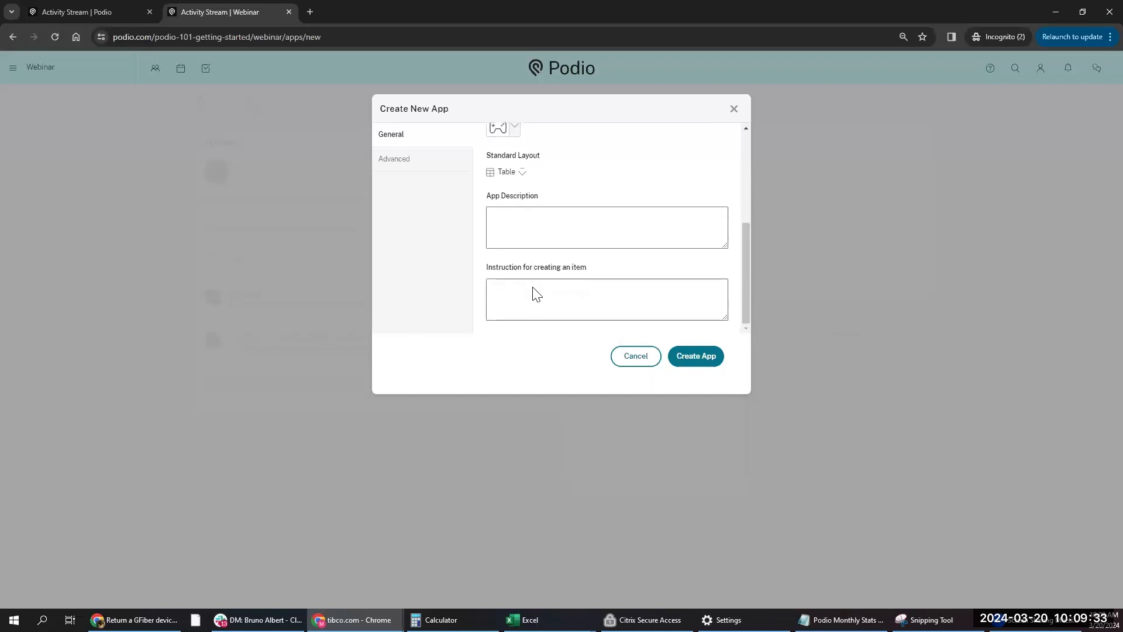
pyautogui.scroll(3, 535, 281)
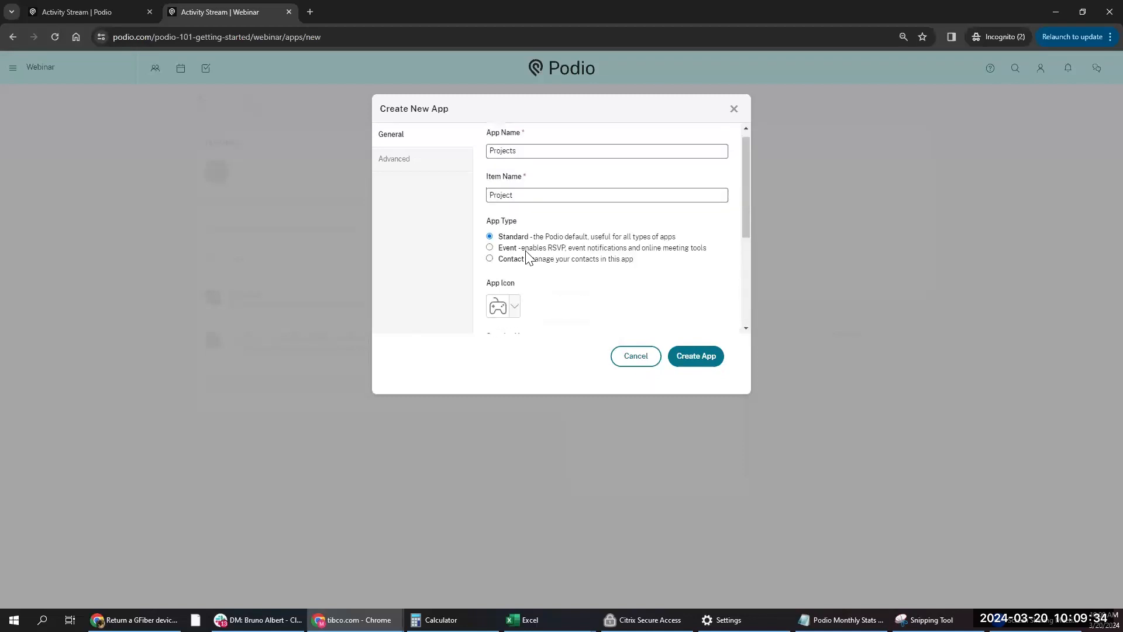
# - Review the Advanced settings, leaving unique item IDs off, and return to General settings
pyautogui.click(403, 170)
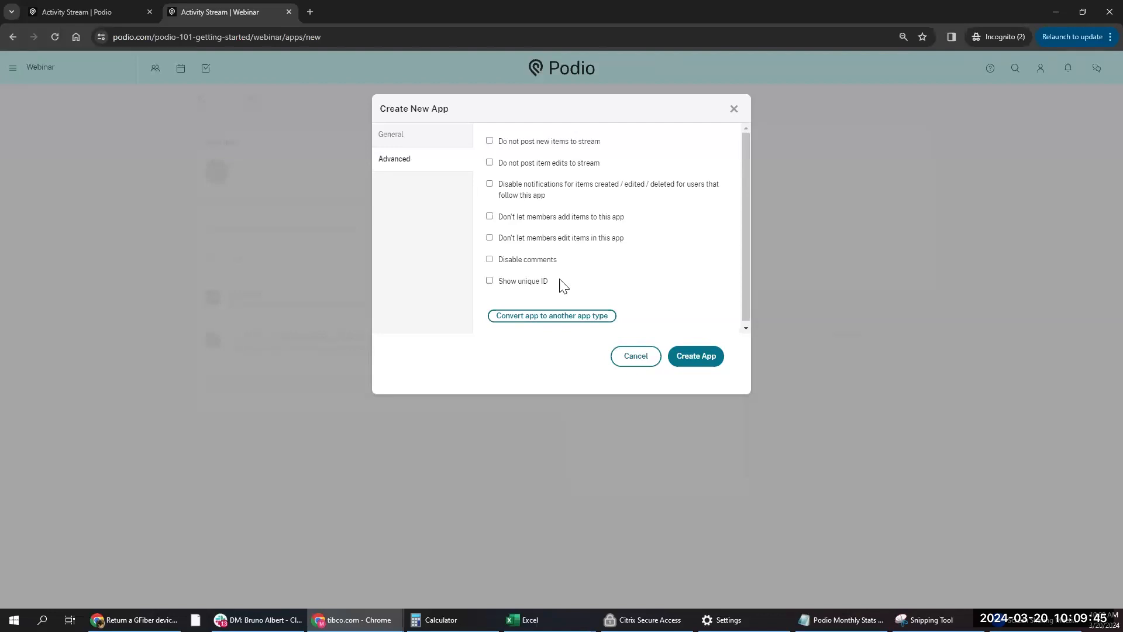
pyautogui.click(489, 280)
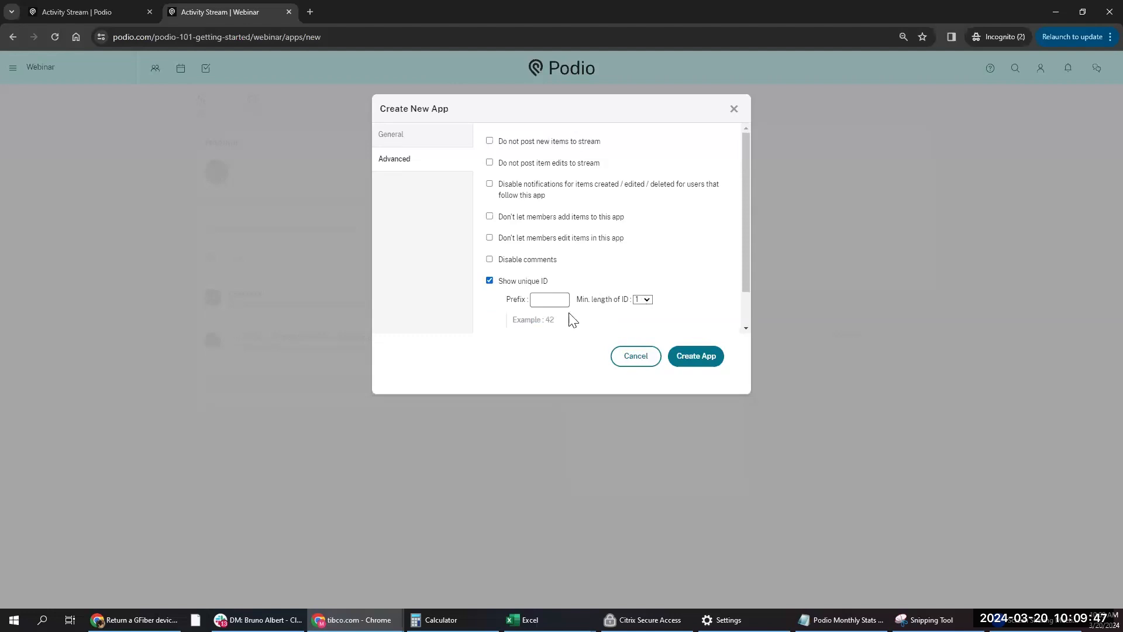
pyautogui.click(489, 280)
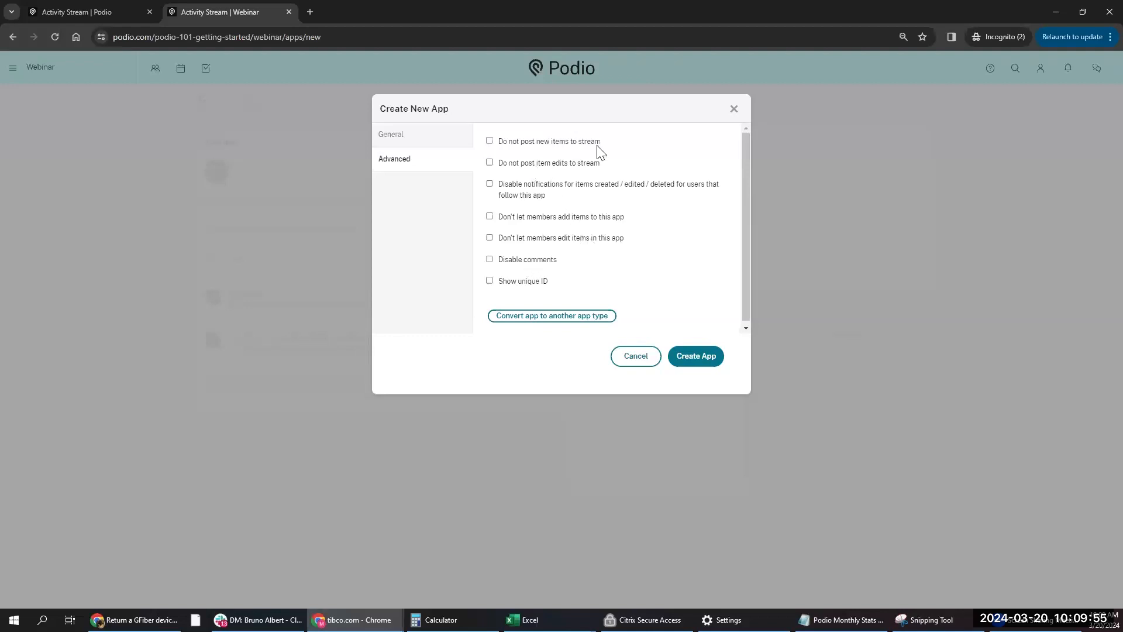
pyautogui.moveTo(602, 165); pyautogui.dragTo(498, 166)
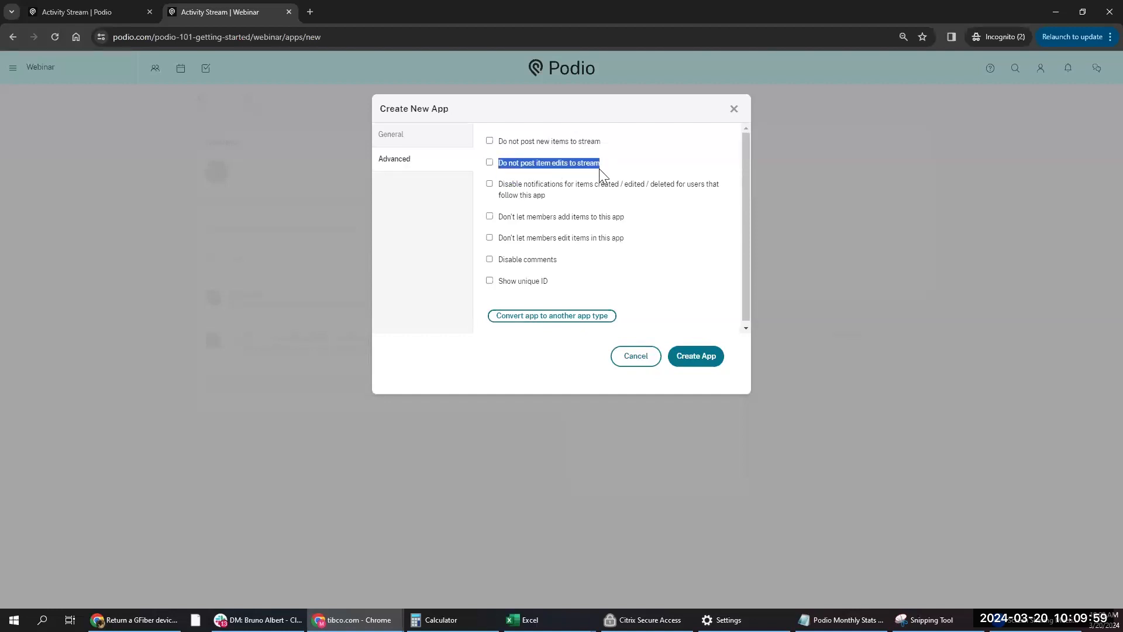
pyautogui.click(673, 167)
pyautogui.click(458, 143)
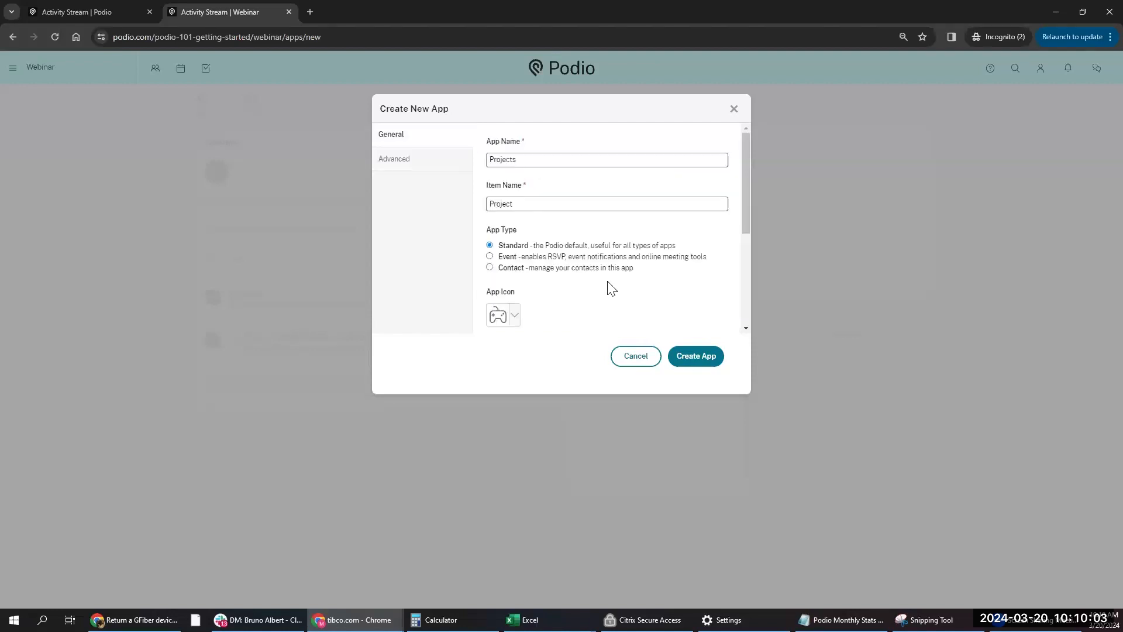
# - Create the app, then relabel the template's Title field as 'Project Name'
pyautogui.click(693, 361)
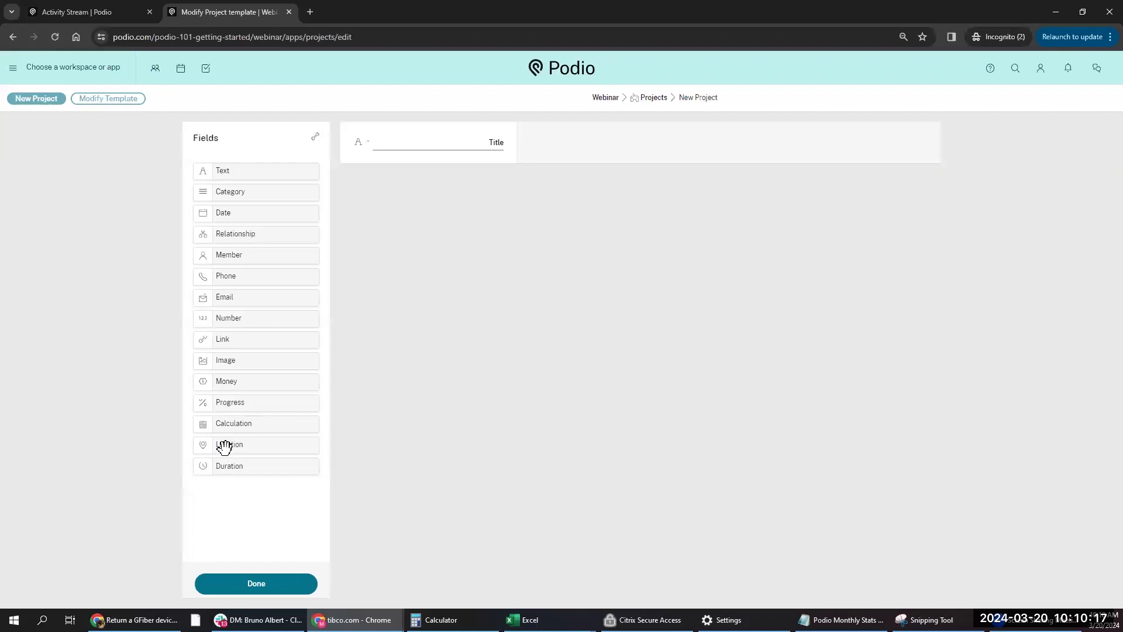
pyautogui.doubleClick(499, 140)
pyautogui.write('Project 8')
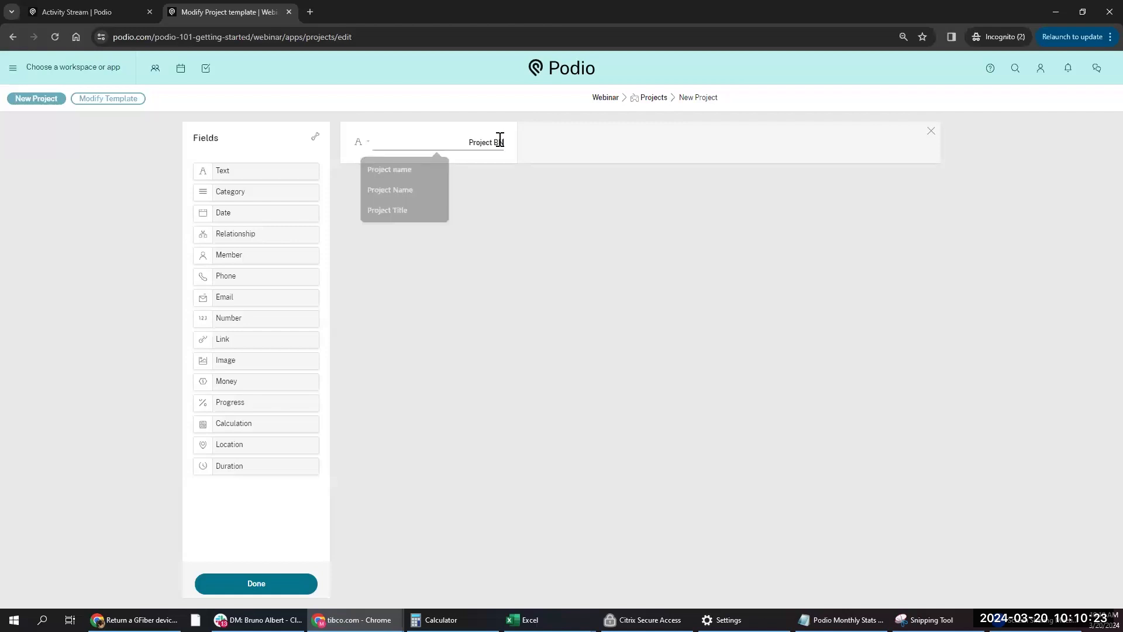
pyautogui.write('ame')
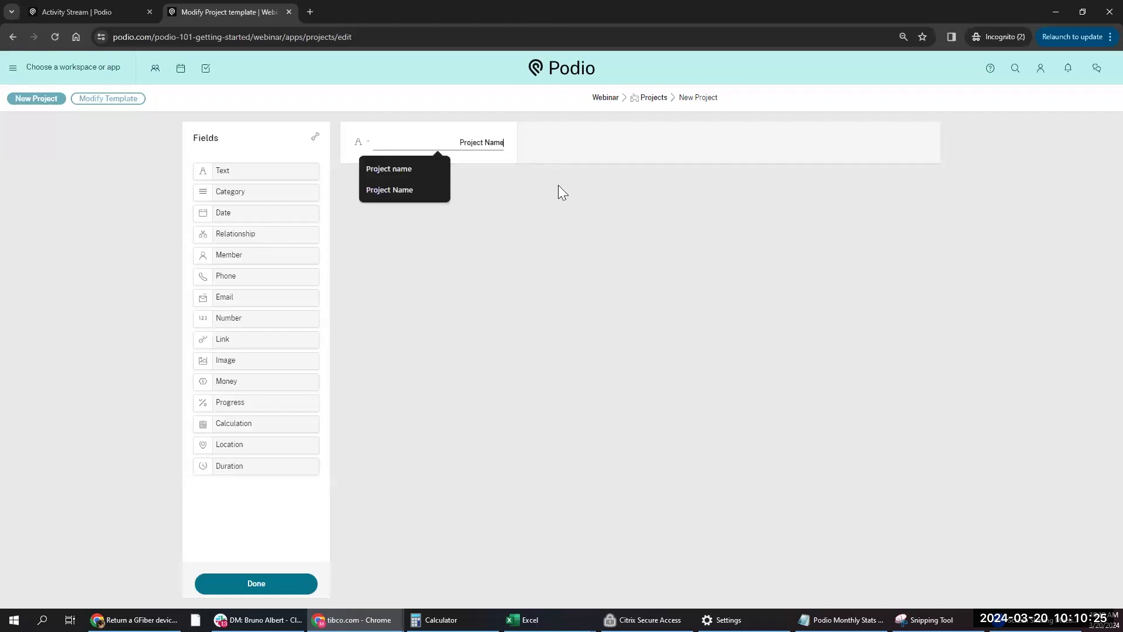
pyautogui.click(506, 282)
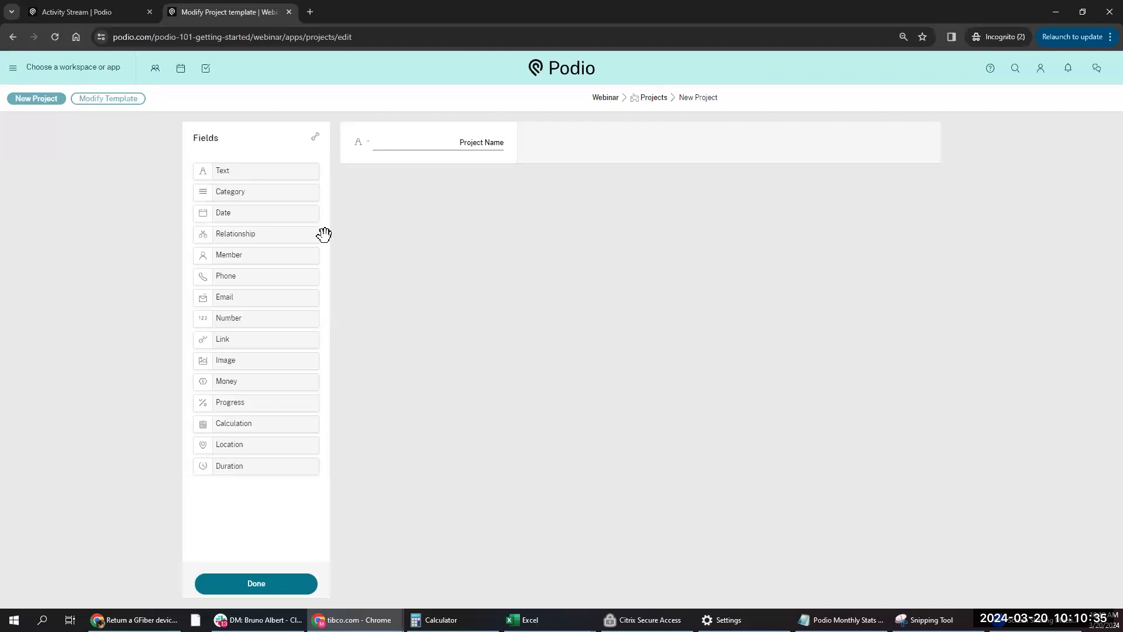
# - Add a Category field named 'Type of Project' with options a, b, c, d and e
pyautogui.moveTo(225, 191); pyautogui.dragTo(419, 199)
pyautogui.doubleClick(471, 199)
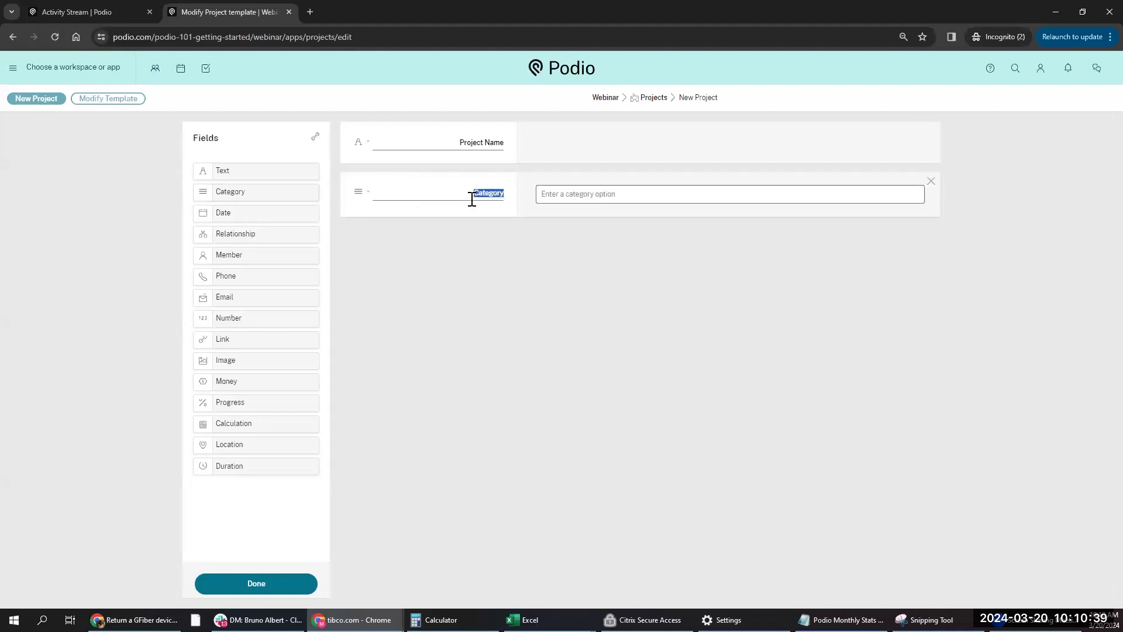
pyautogui.write('Type of Projecta')
pyautogui.press('Return')
pyautogui.write('b')
pyautogui.press('Return')
pyautogui.write('cc')
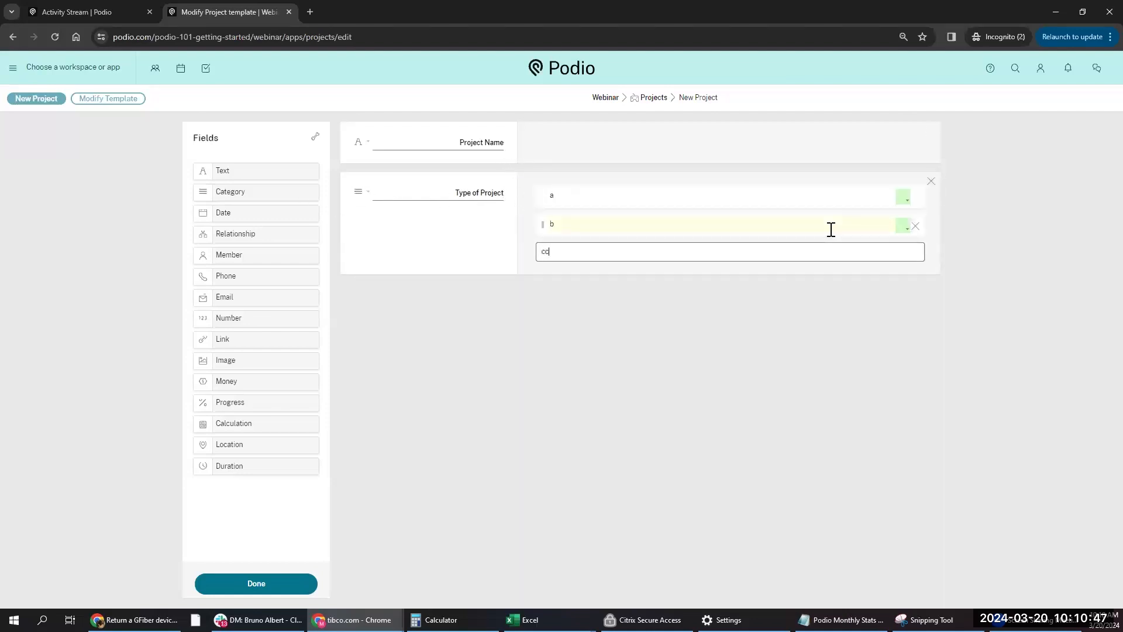
pyautogui.press('Return')
pyautogui.write('d')
pyautogui.press('Return')
pyautogui.write('e')
pyautogui.press('Return')
pyautogui.click(685, 256)
pyautogui.press('BackSpace')
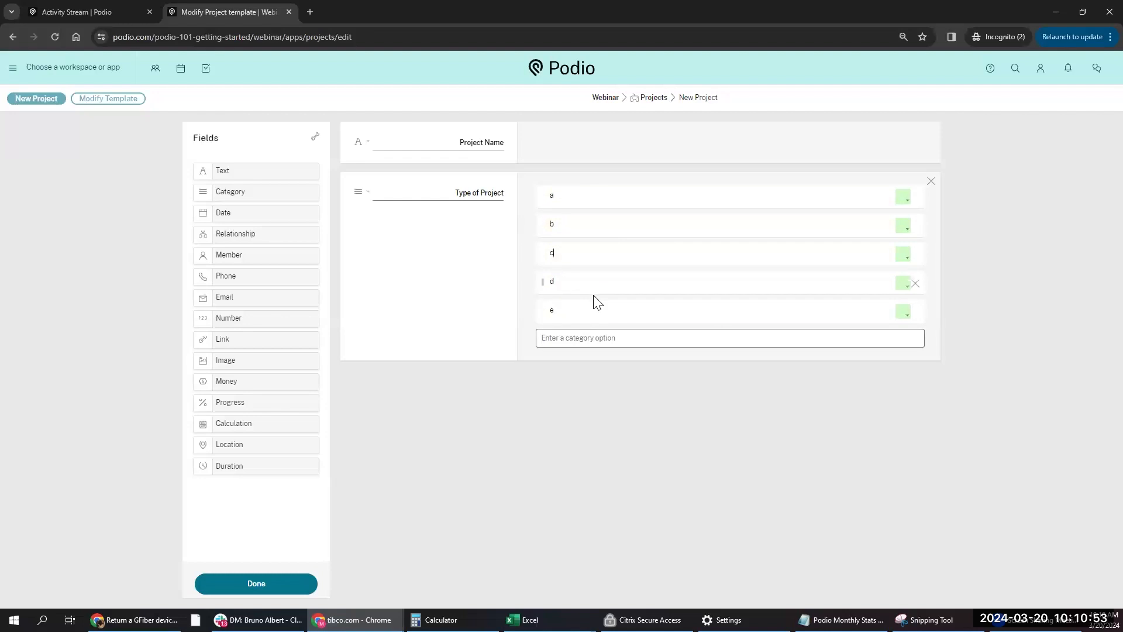
# - Colour options a–e green, blue, red, purple and yellow, and add a Date field below
pyautogui.click(904, 197)
pyautogui.click(368, 192)
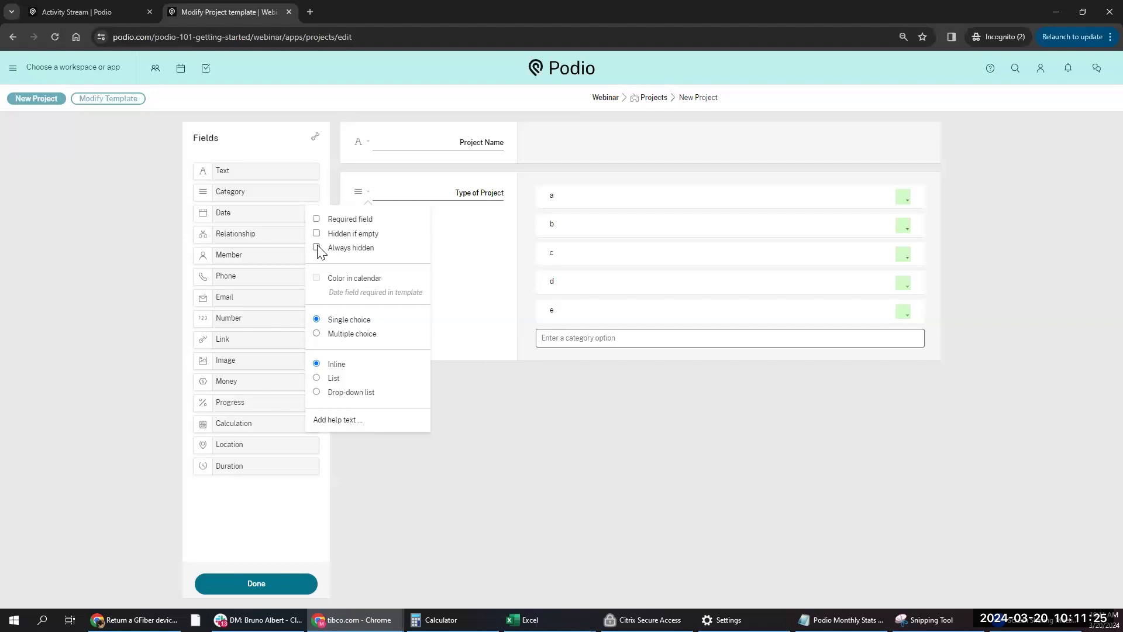
pyautogui.click(650, 225)
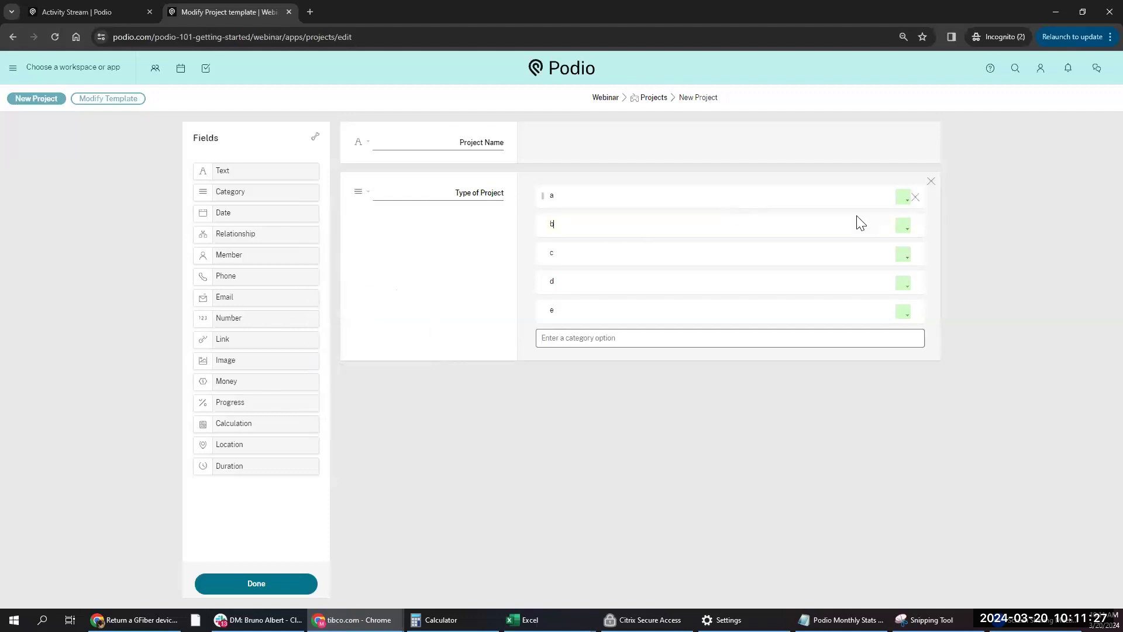
pyautogui.click(906, 228)
pyautogui.click(893, 268)
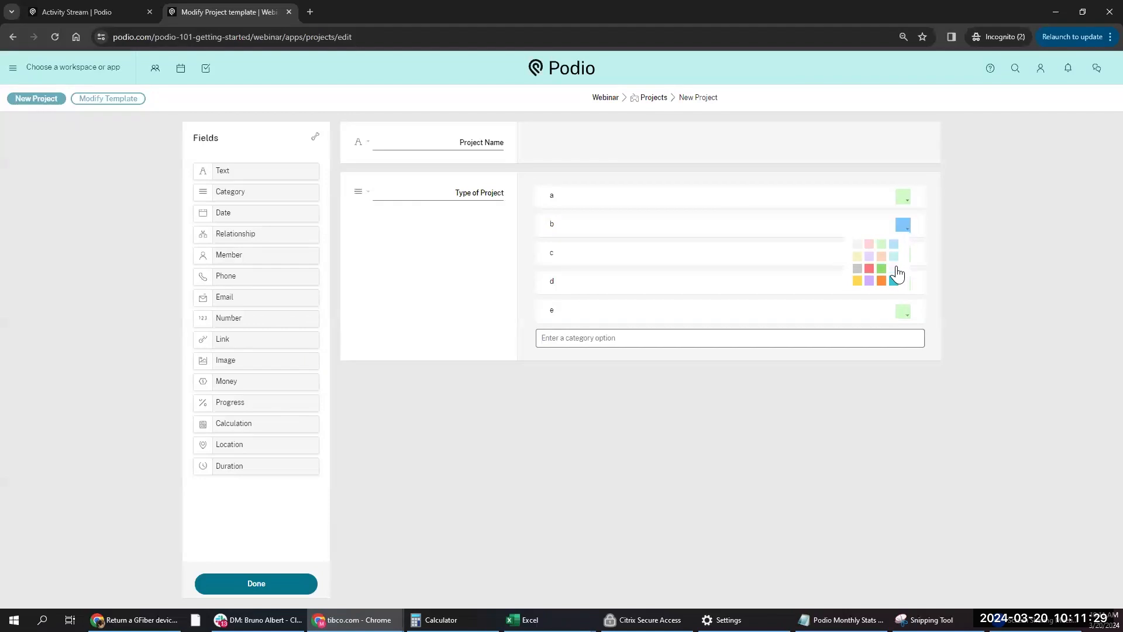
pyautogui.click(903, 254)
pyautogui.click(870, 298)
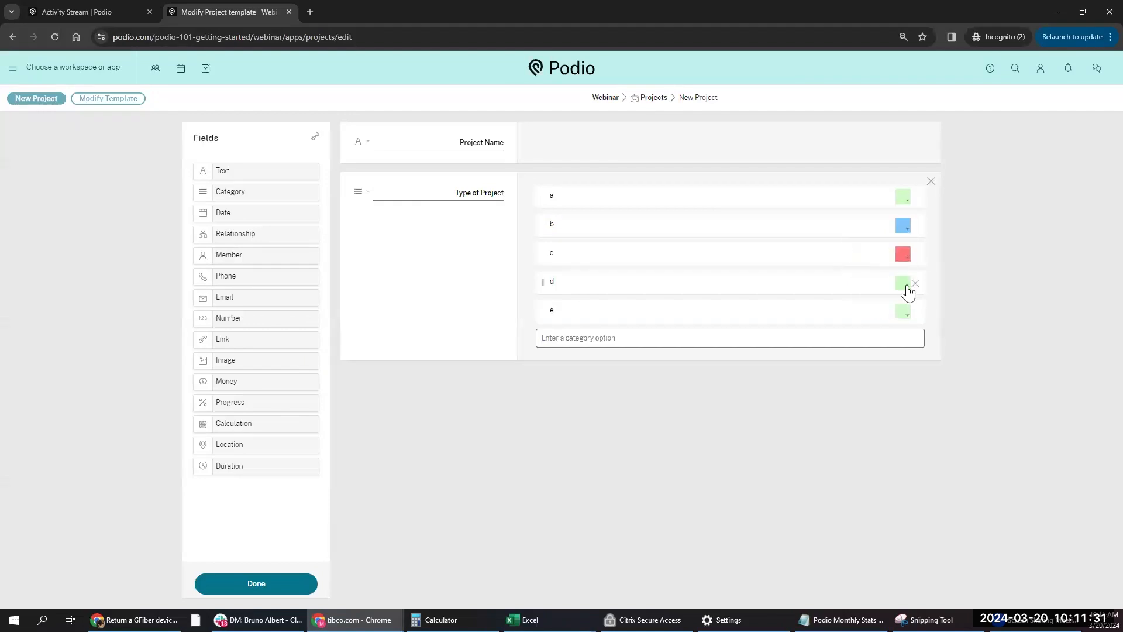
pyautogui.click(904, 283)
pyautogui.click(870, 337)
pyautogui.click(904, 316)
pyautogui.click(860, 369)
pyautogui.moveTo(229, 213); pyautogui.dragTo(429, 386)
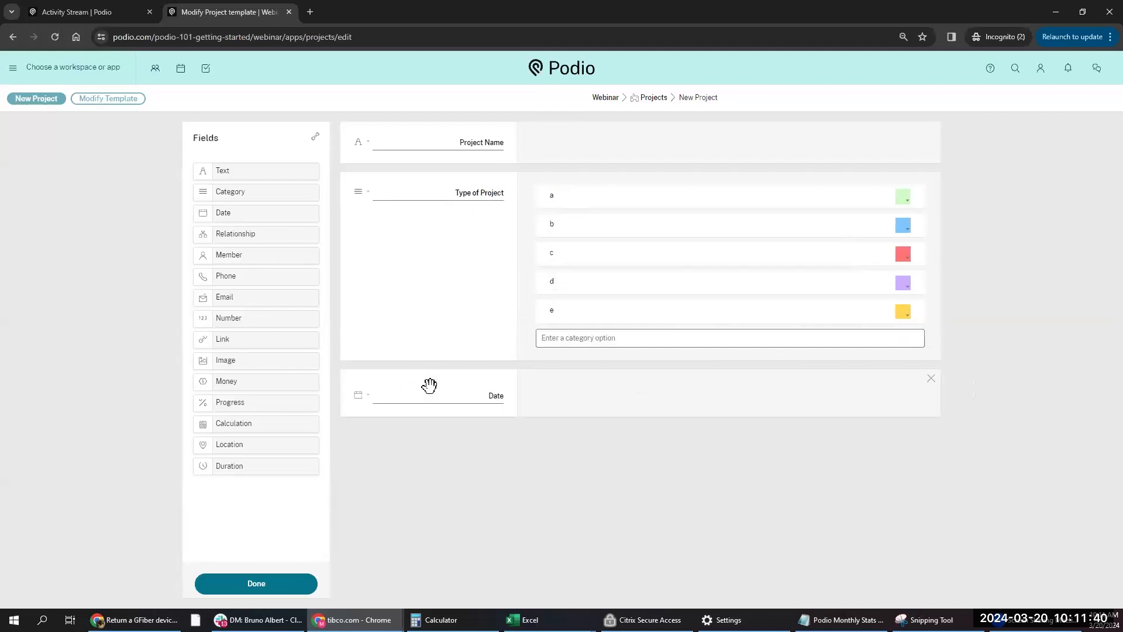
# - Rename the Date field to 'Project Timeline'
pyautogui.click(479, 400)
pyautogui.write('Project Timeline')
pyautogui.press('Delete')
pyautogui.press('Delete')
pyautogui.press('Delete')
pyautogui.press('Delete')
pyautogui.click(368, 400)
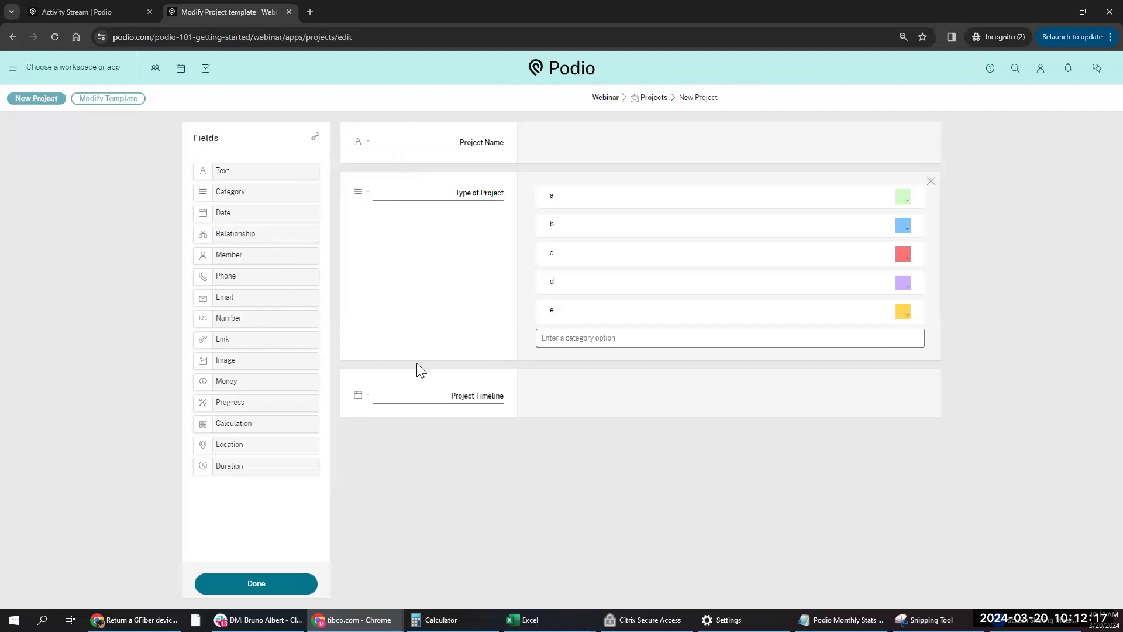
# - Add a Member field below it labelled 'Project Owner'
pyautogui.moveTo(220, 253); pyautogui.dragTo(445, 439)
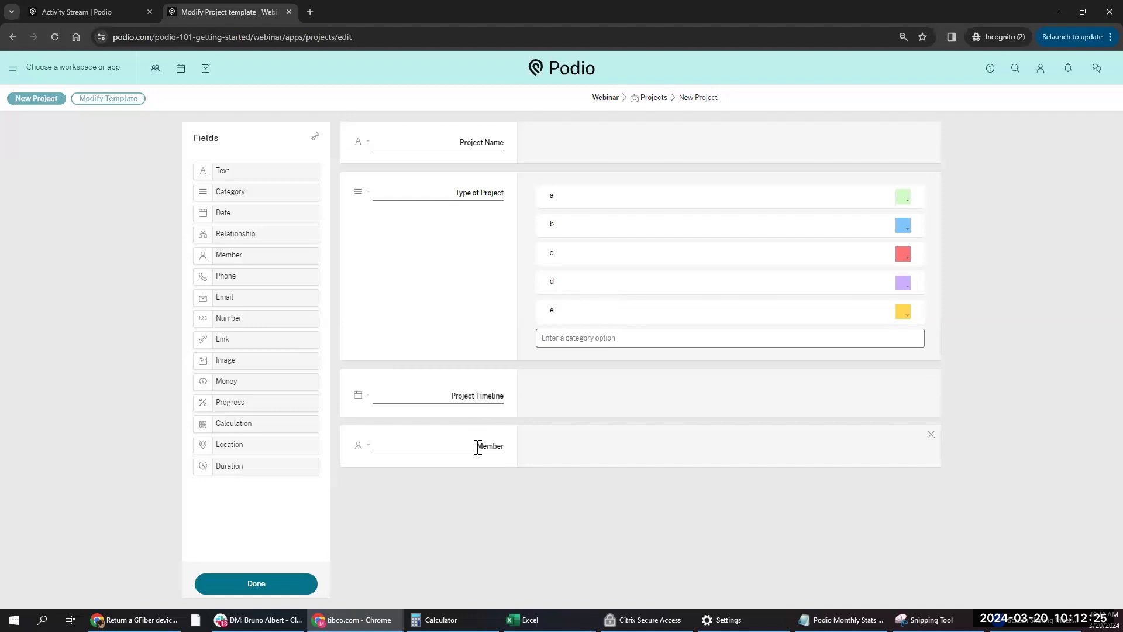
pyautogui.press('BackSpace')
pyautogui.press('BackSpace')
pyautogui.press('BackSpace')
pyautogui.press('BackSpace')
pyautogui.press('BackSpace')
pyautogui.press('BackSpace')
pyautogui.write('Project')
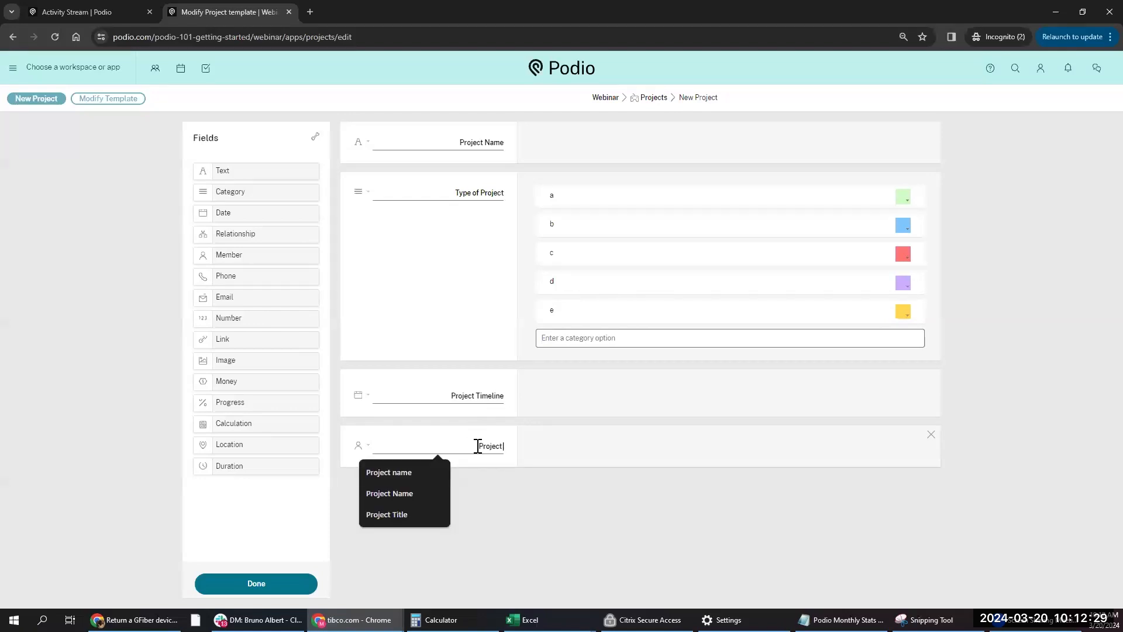
pyautogui.write(' Owner')
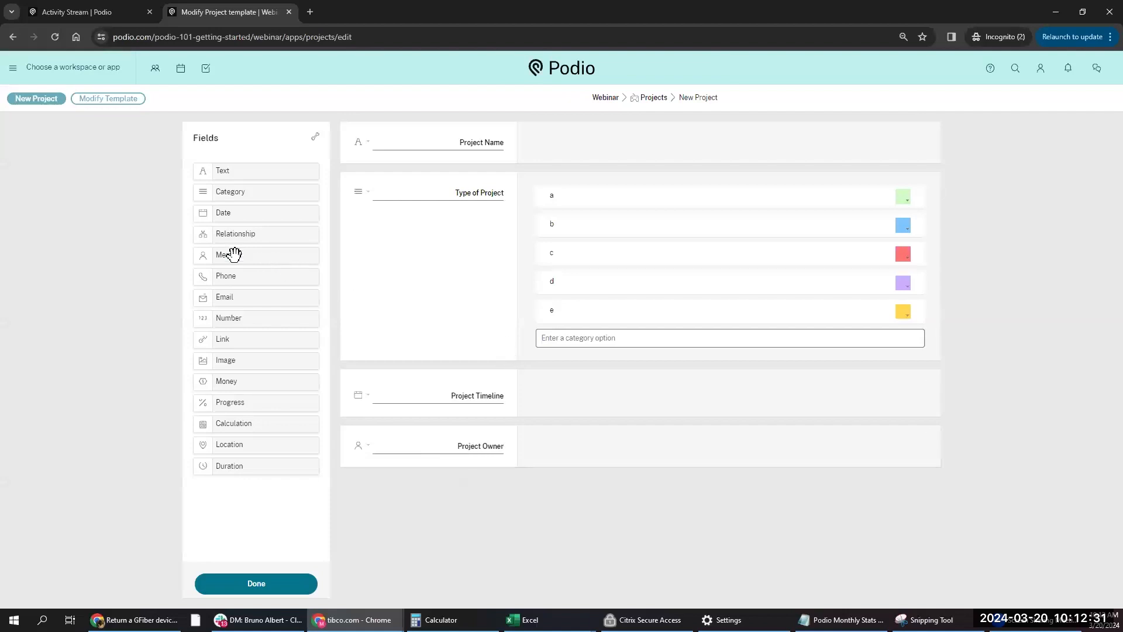
# - Add Phone, Email, a Money field labelled Total Budget, then Progress and Calculation fields
pyautogui.moveTo(243, 281); pyautogui.dragTo(409, 499)
pyautogui.moveTo(234, 294); pyautogui.dragTo(413, 505)
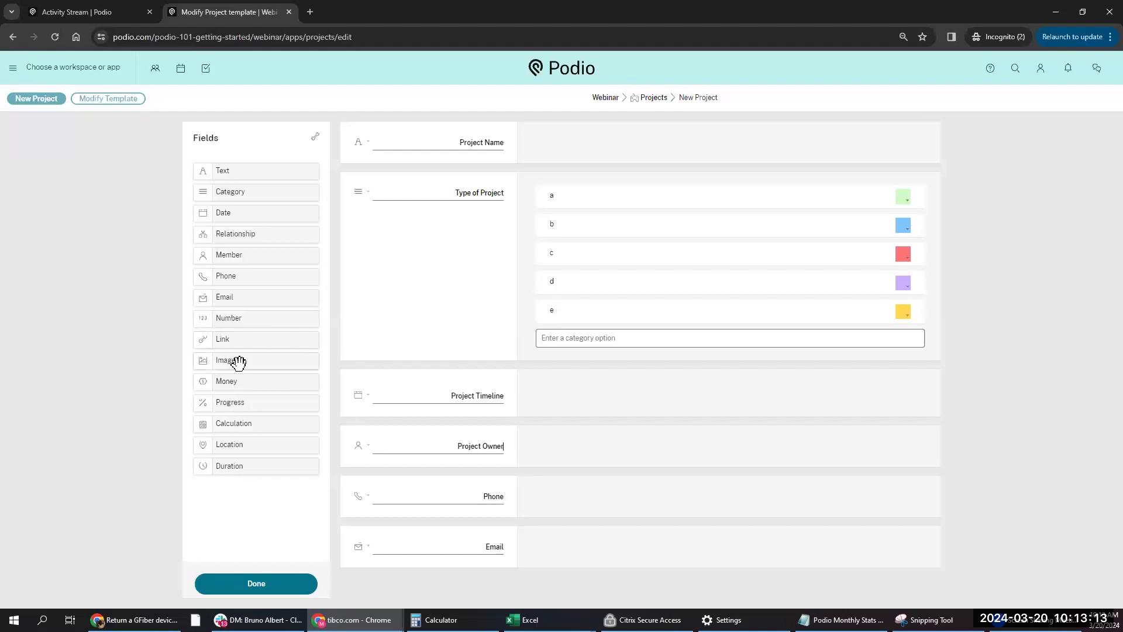
pyautogui.moveTo(257, 381); pyautogui.dragTo(497, 539)
pyautogui.doubleClick(481, 553)
pyautogui.write('Tota')
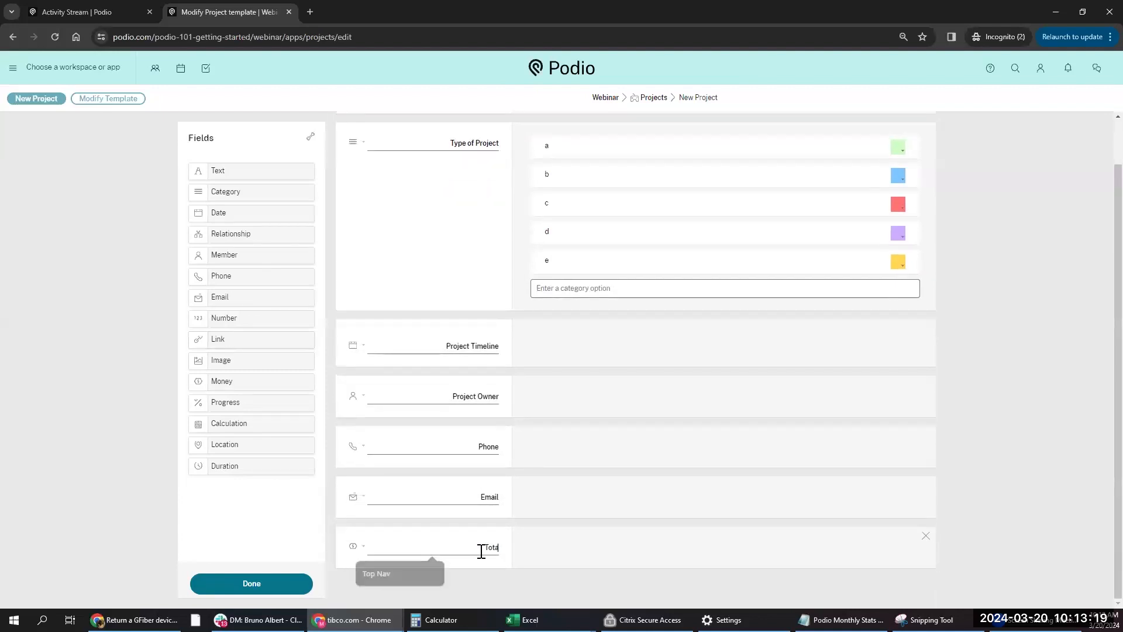
pyautogui.write('l Budget')
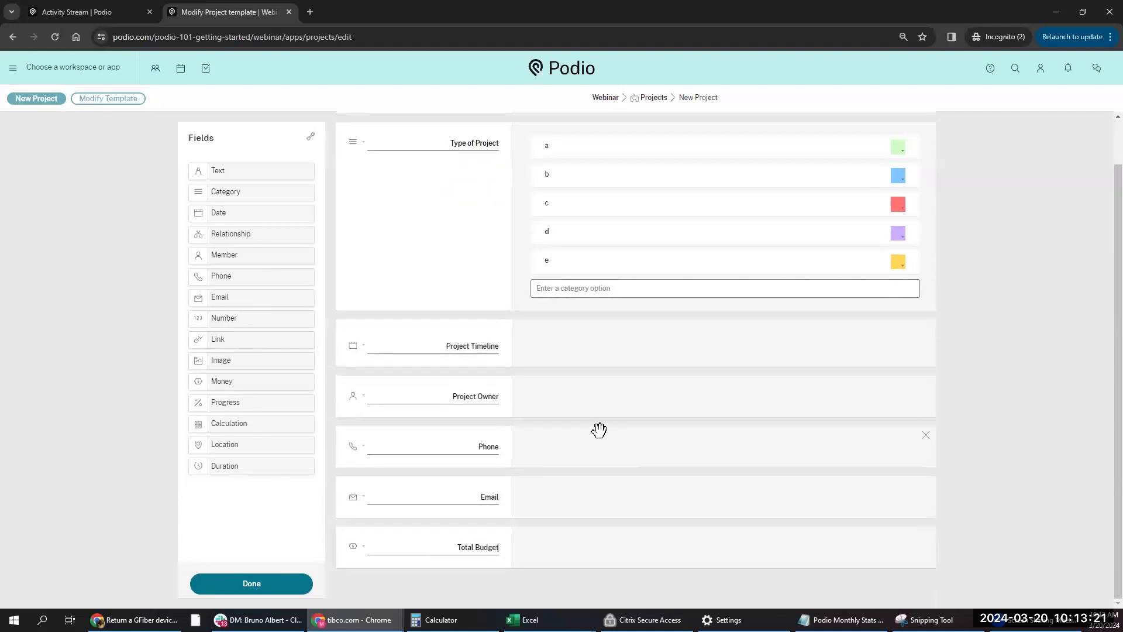
pyautogui.moveTo(227, 401); pyautogui.dragTo(396, 546)
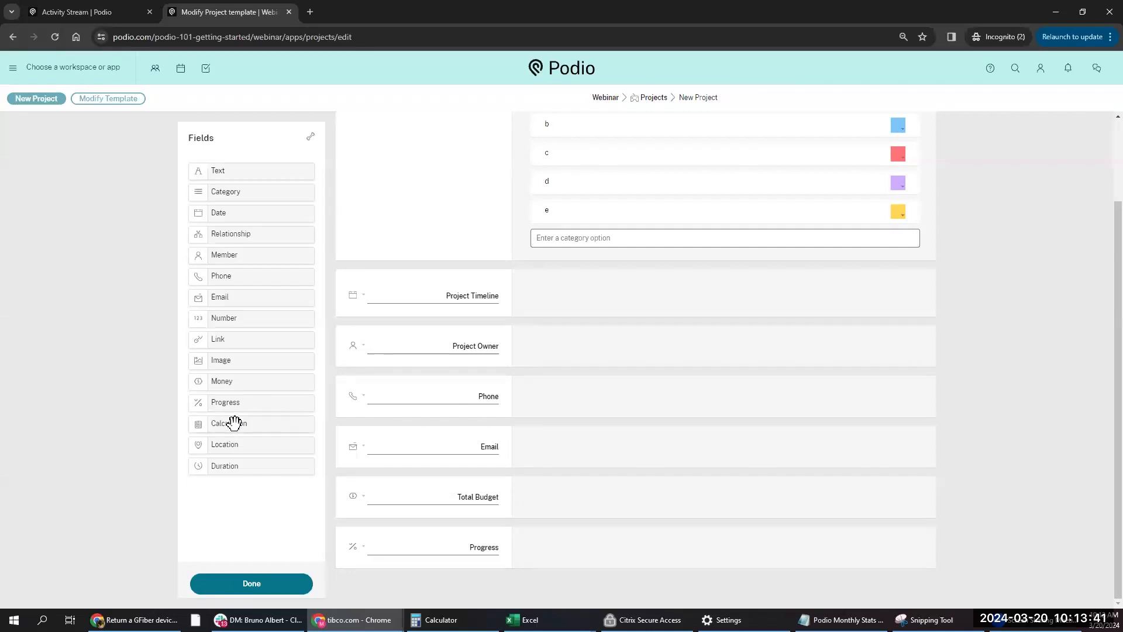
pyautogui.moveTo(234, 421); pyautogui.dragTo(387, 579)
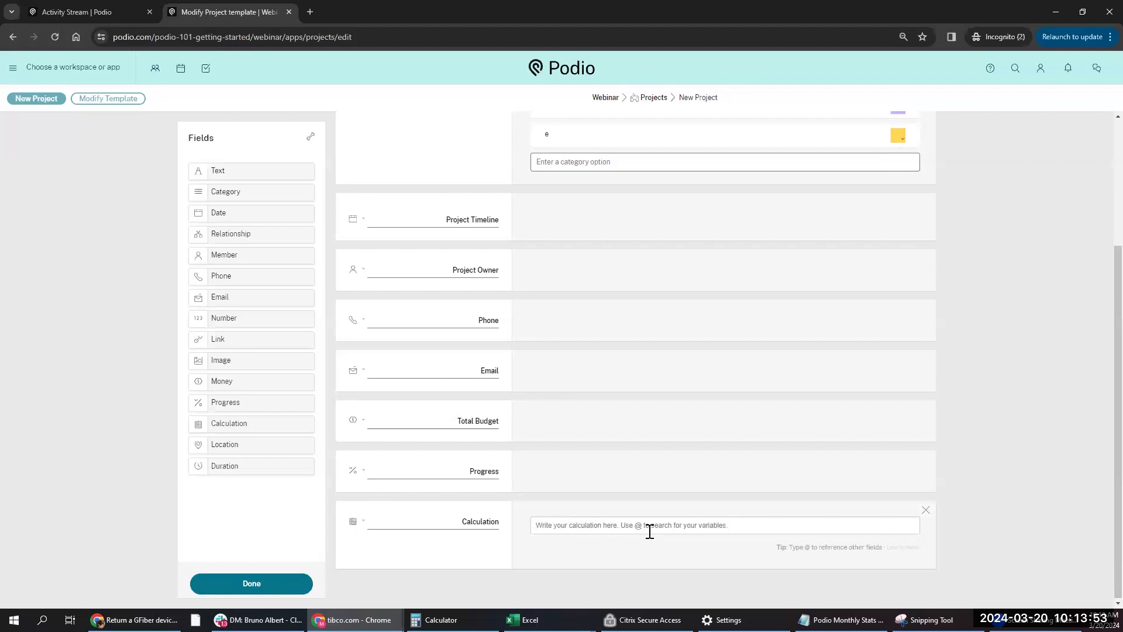
# - Remove the Calculation field and add a Location field with its default label
pyautogui.write('@')
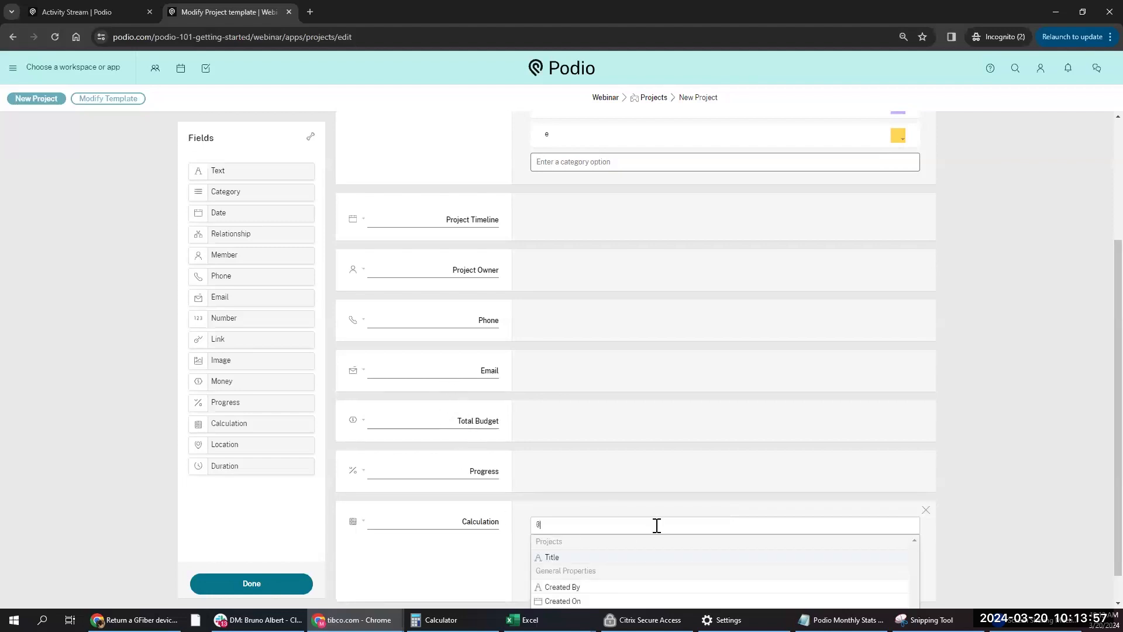
pyautogui.press('BackSpace')
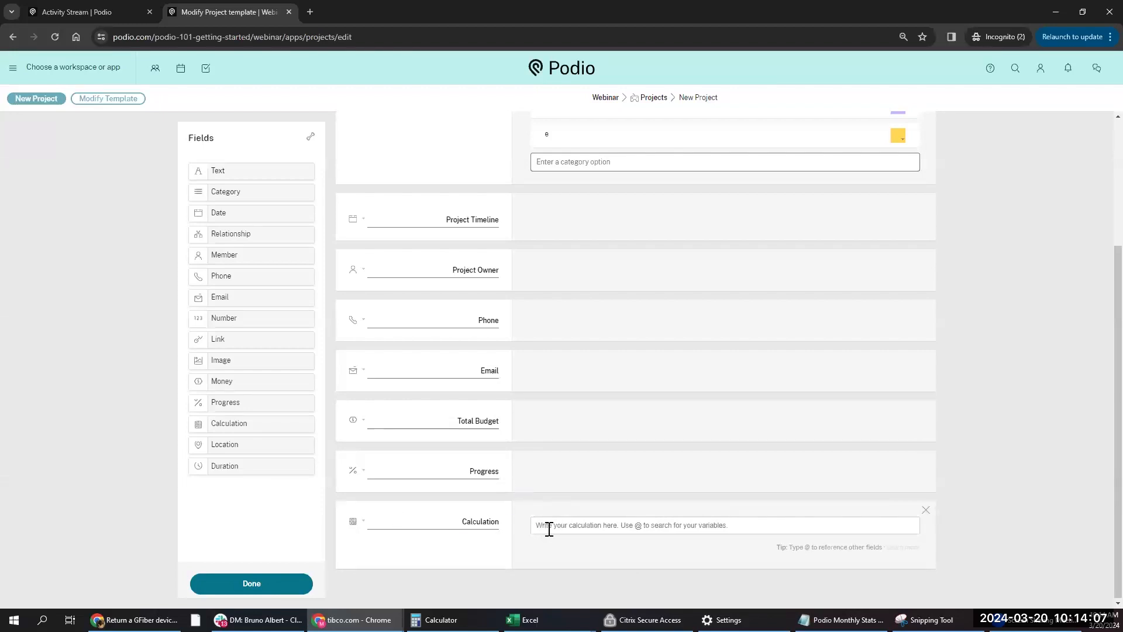
pyautogui.click(925, 509)
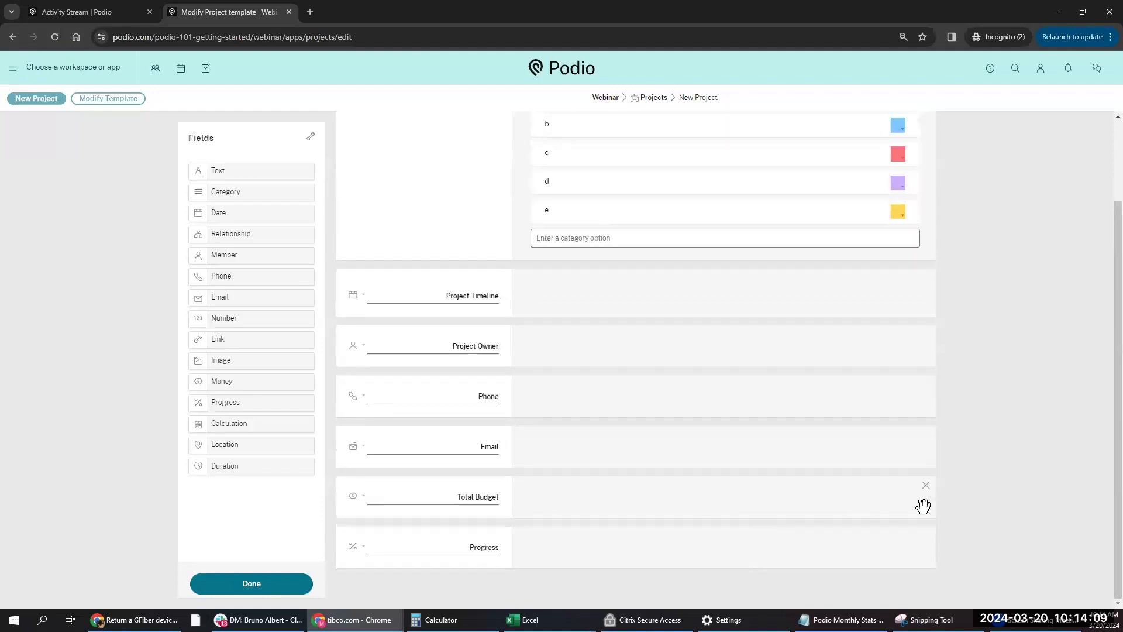
pyautogui.moveTo(224, 444); pyautogui.dragTo(377, 556)
pyautogui.doubleClick(476, 547)
pyautogui.click(471, 547)
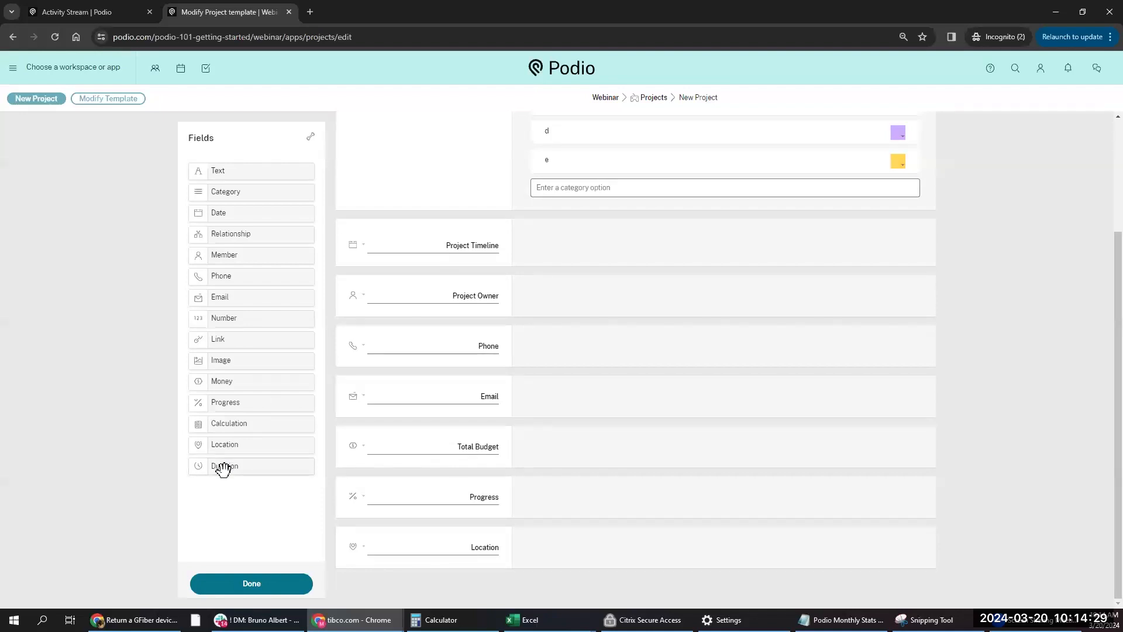
# - Add an hours-only Total Hours duration field below Project Timeline and save the template
pyautogui.moveTo(221, 466); pyautogui.dragTo(390, 296)
pyautogui.write('T')
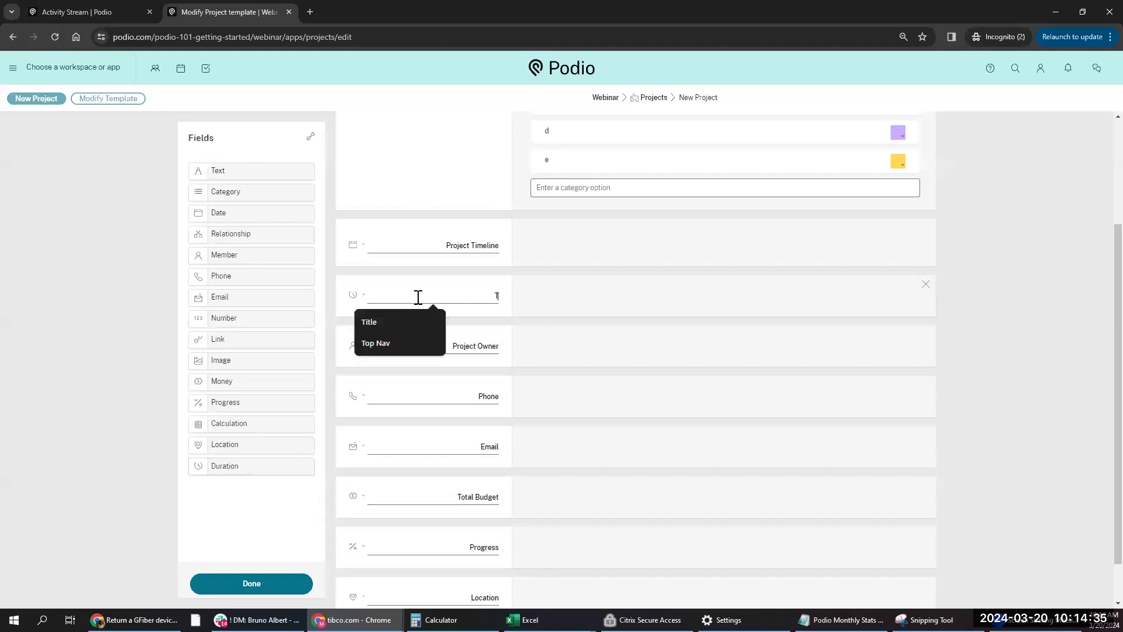
pyautogui.write('otal Hours')
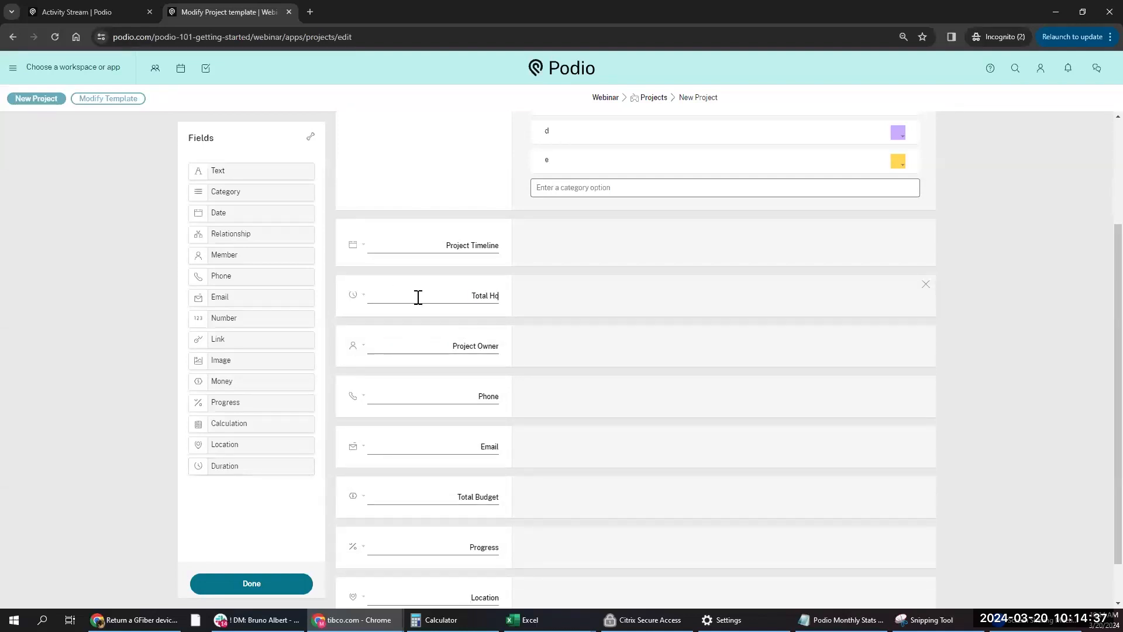
pyautogui.click(364, 297)
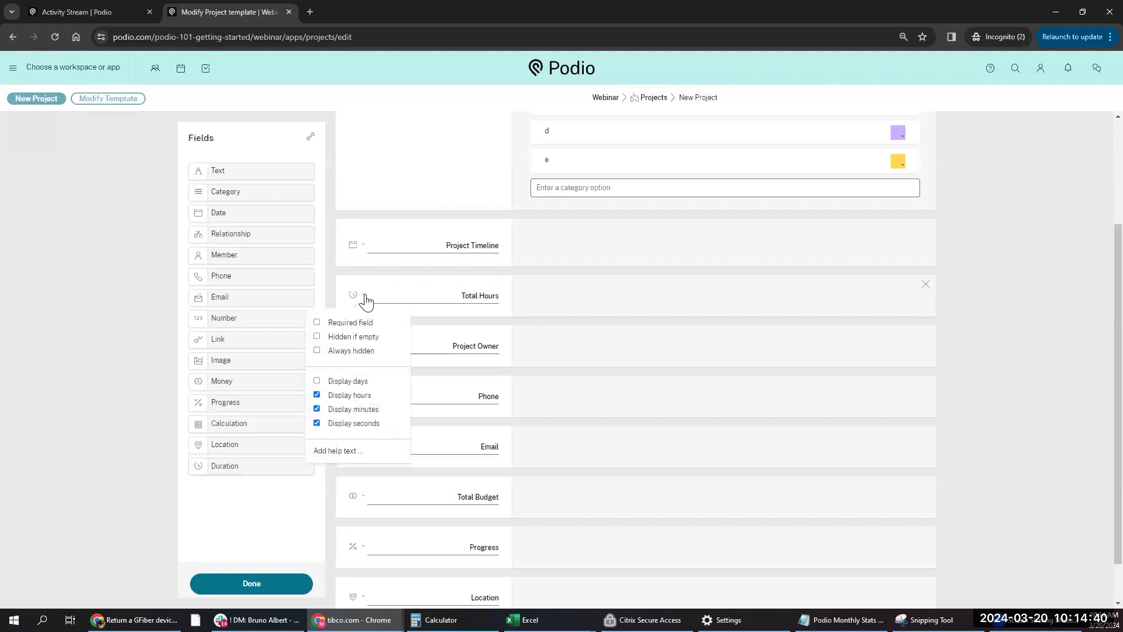
pyautogui.click(316, 408)
pyautogui.click(316, 423)
pyautogui.click(482, 348)
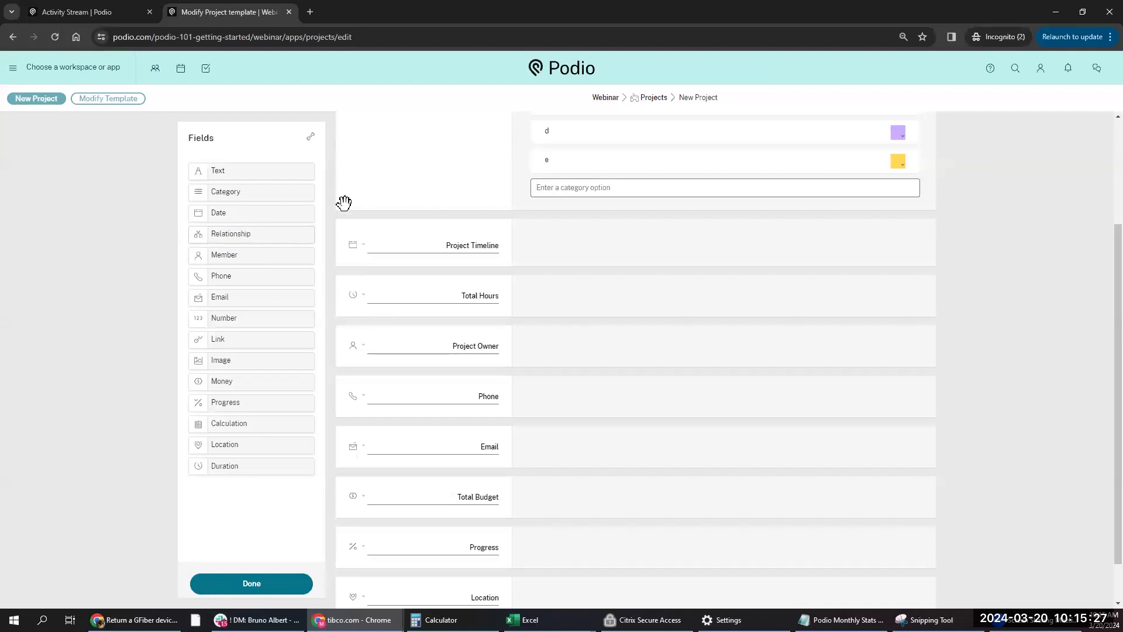
pyautogui.scroll(-2, 380, 515)
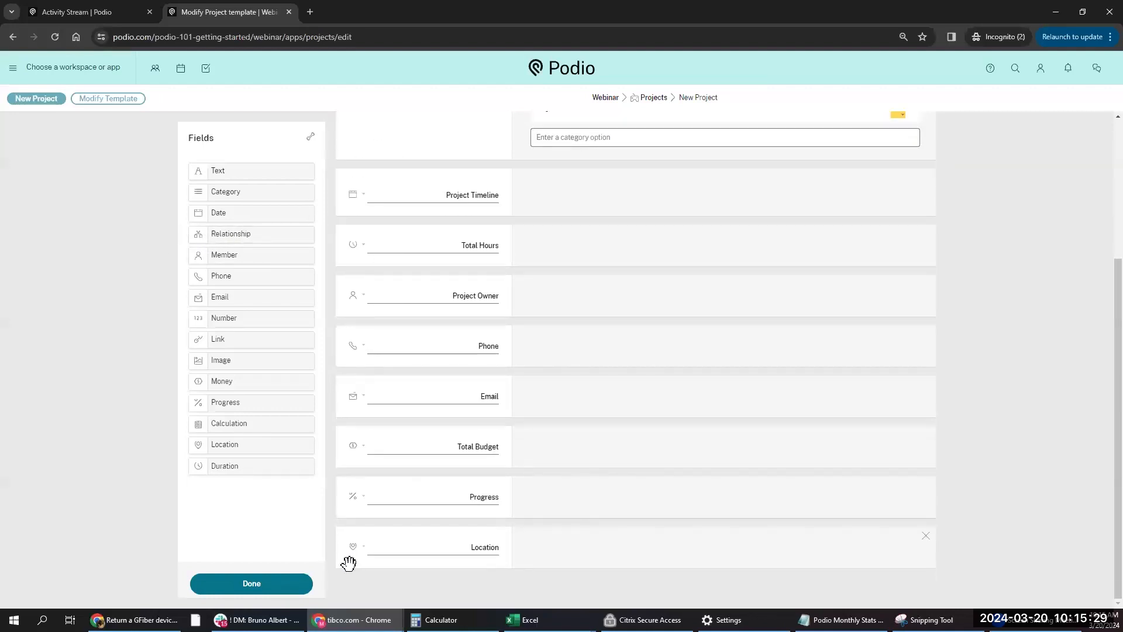
pyautogui.click(273, 588)
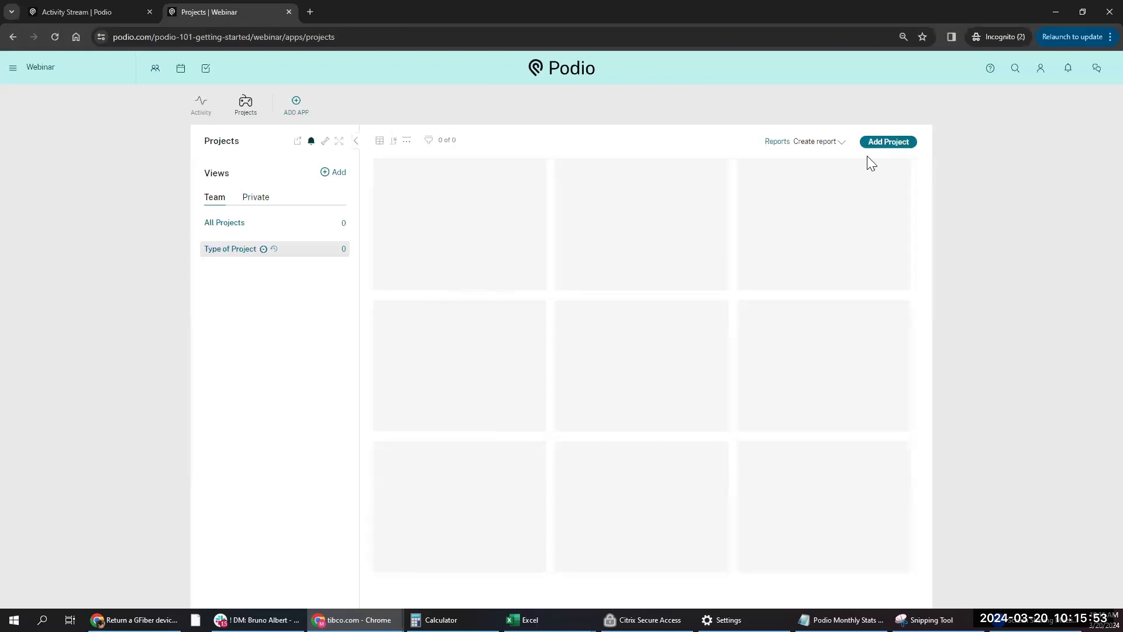
# - From the Projects app's wrench menu, choose Delete app
pyautogui.click(324, 143)
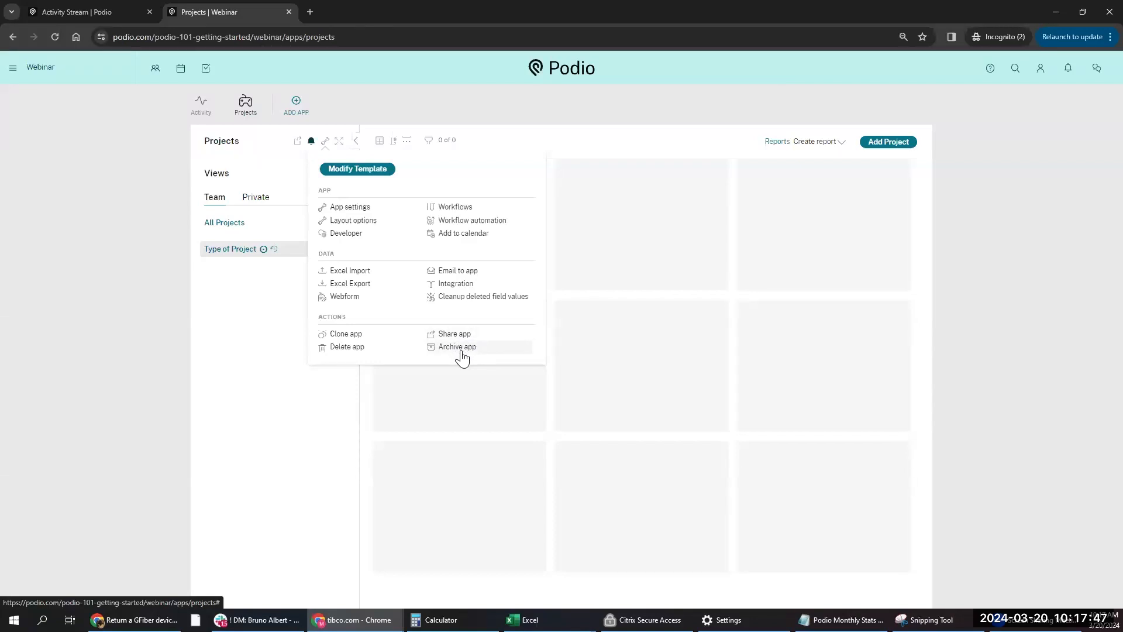
pyautogui.click(358, 350)
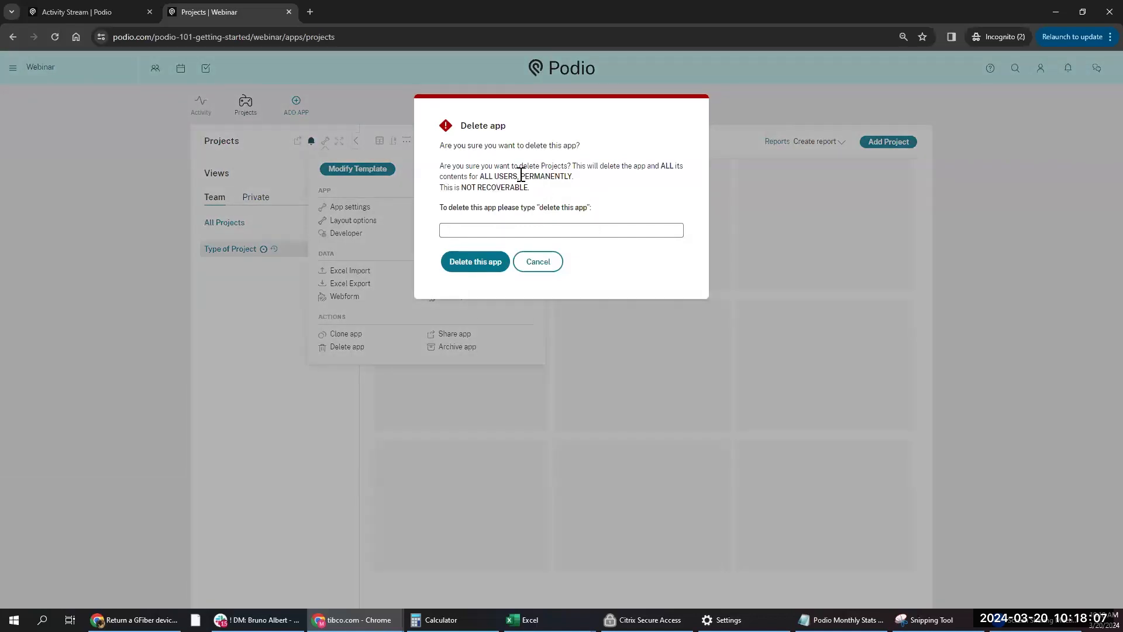
# - Cancel deleting the app, close the Clone app options without cloning, and start a new project
pyautogui.click(539, 263)
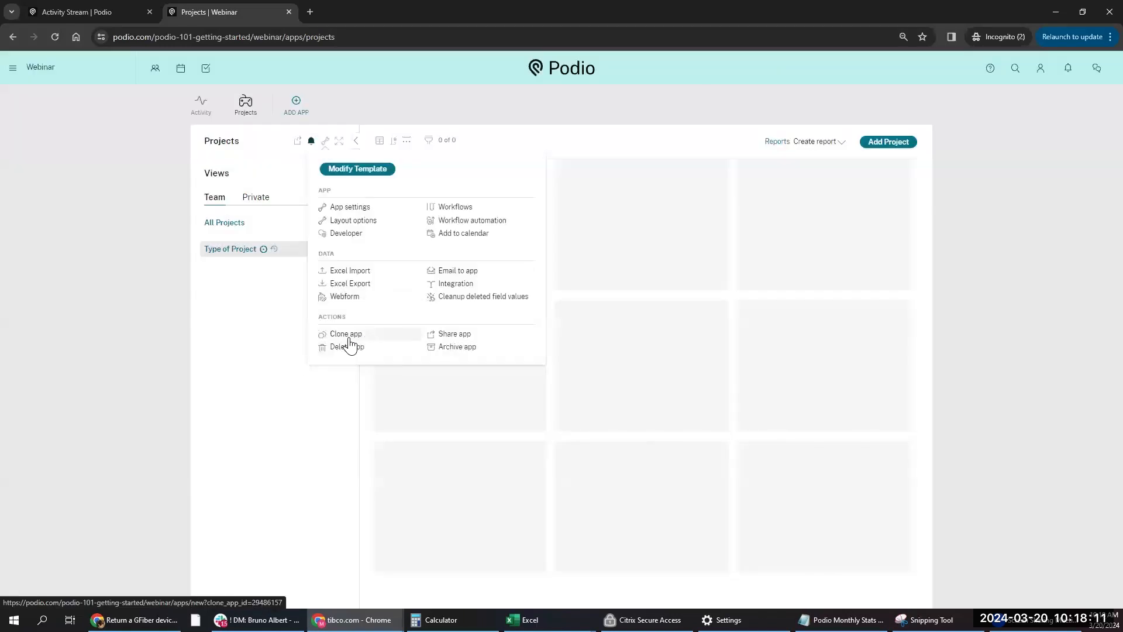
pyautogui.click(349, 338)
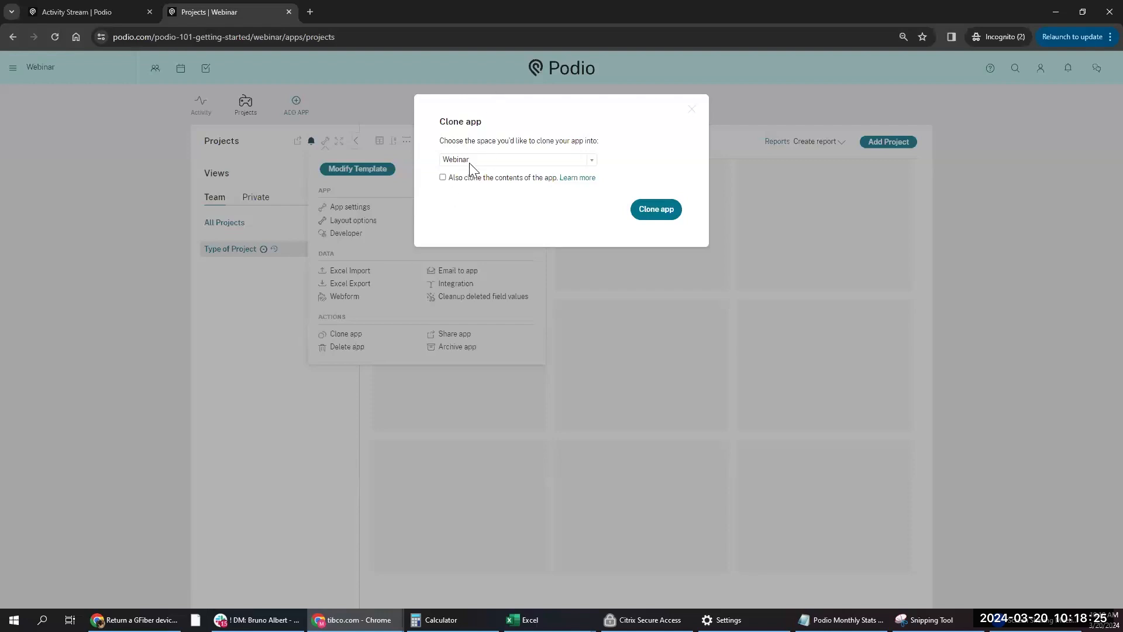
pyautogui.click(443, 178)
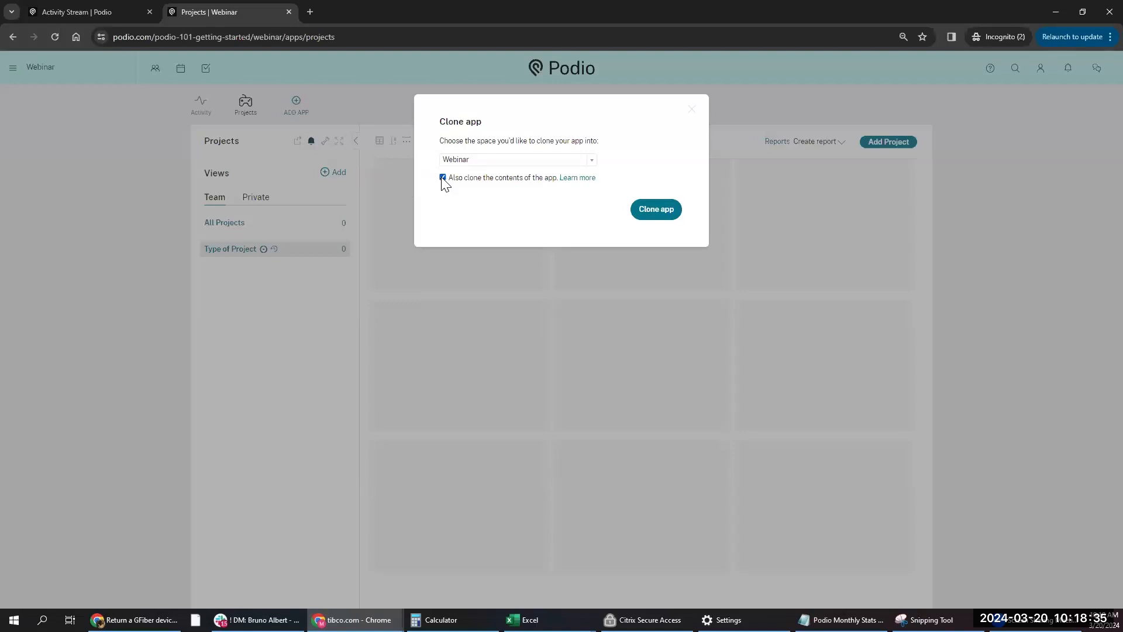
pyautogui.click(442, 178)
pyautogui.click(691, 112)
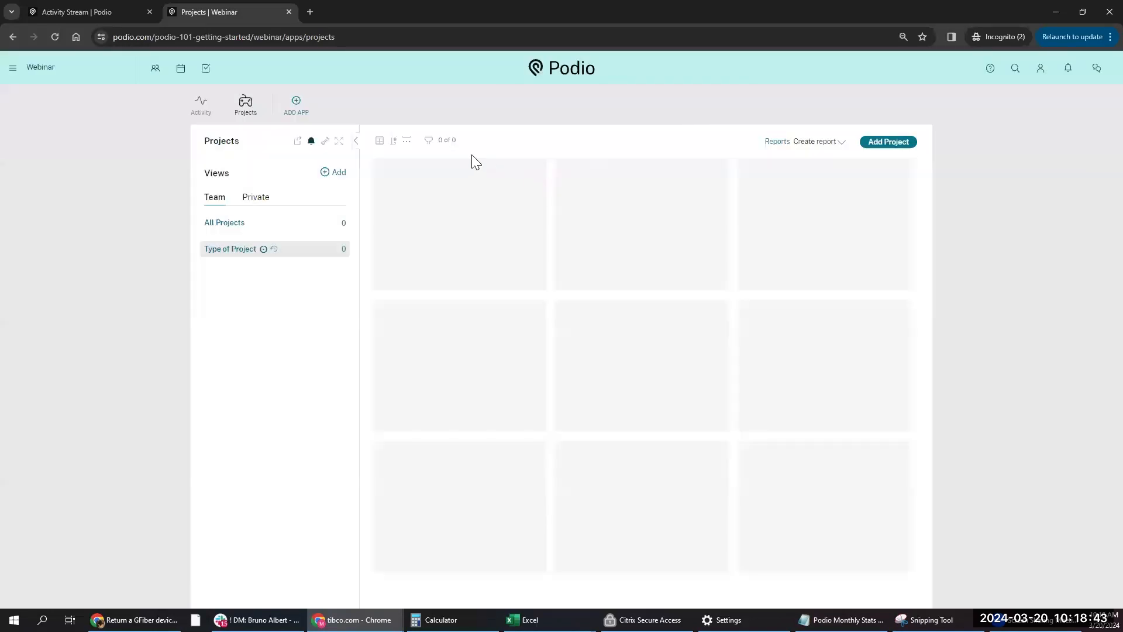
pyautogui.click(886, 142)
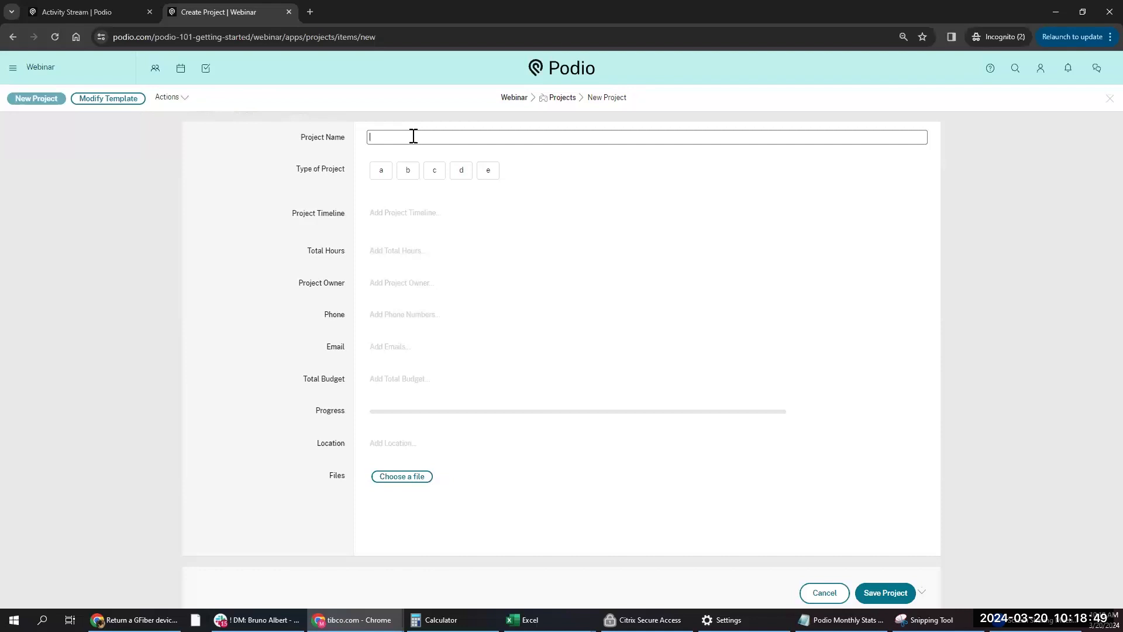
# - Name the project 'Podio Webinar', type b, timeline March 20–27, 2024, 30 total hours
pyautogui.write('Podio')
pyautogui.write('Webinar')
pyautogui.click(386, 177)
pyautogui.click(408, 176)
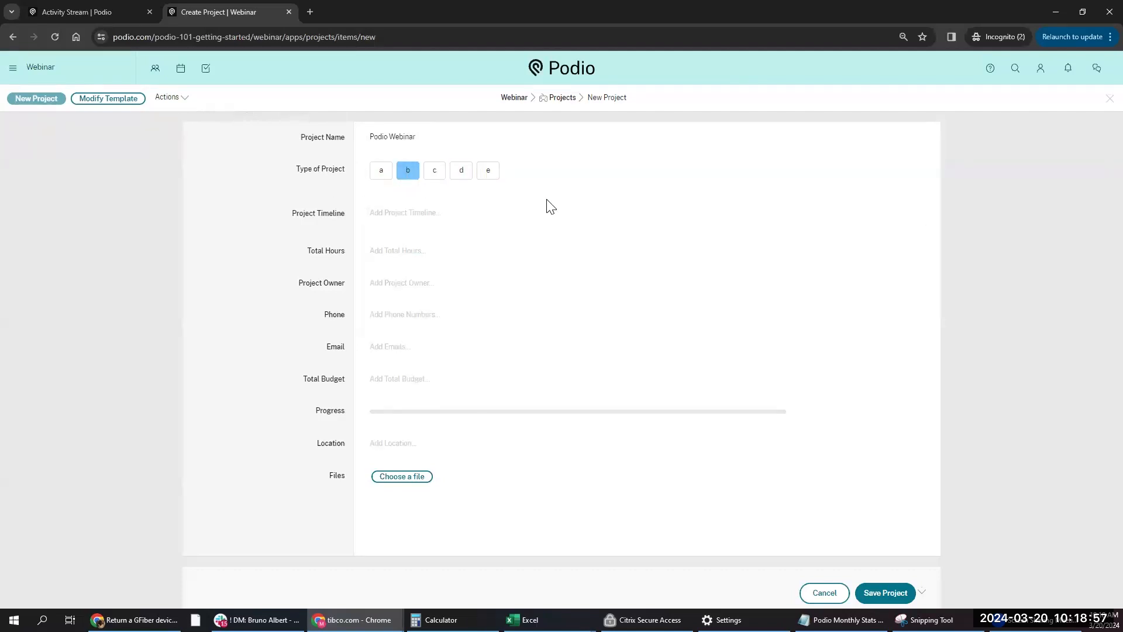
pyautogui.click(454, 212)
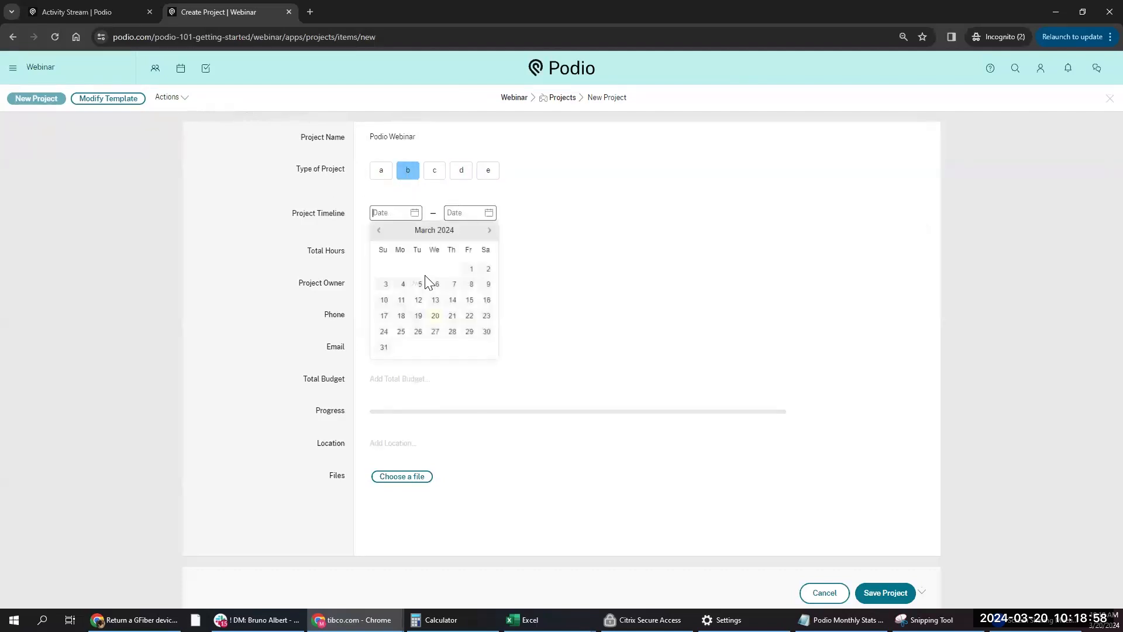
pyautogui.click(435, 316)
pyautogui.click(509, 331)
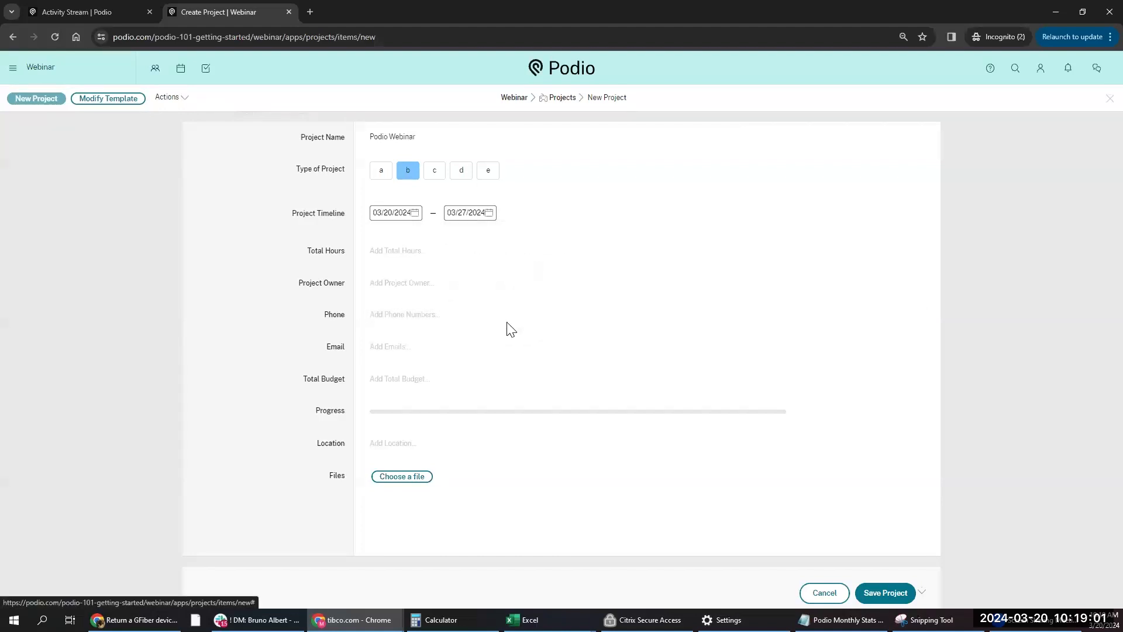
pyautogui.click(429, 256)
pyautogui.write('30')
# - Choose the project owner and enter their work phone number
pyautogui.click(436, 287)
pyautogui.click(413, 317)
pyautogui.click(340, 283)
pyautogui.click(402, 362)
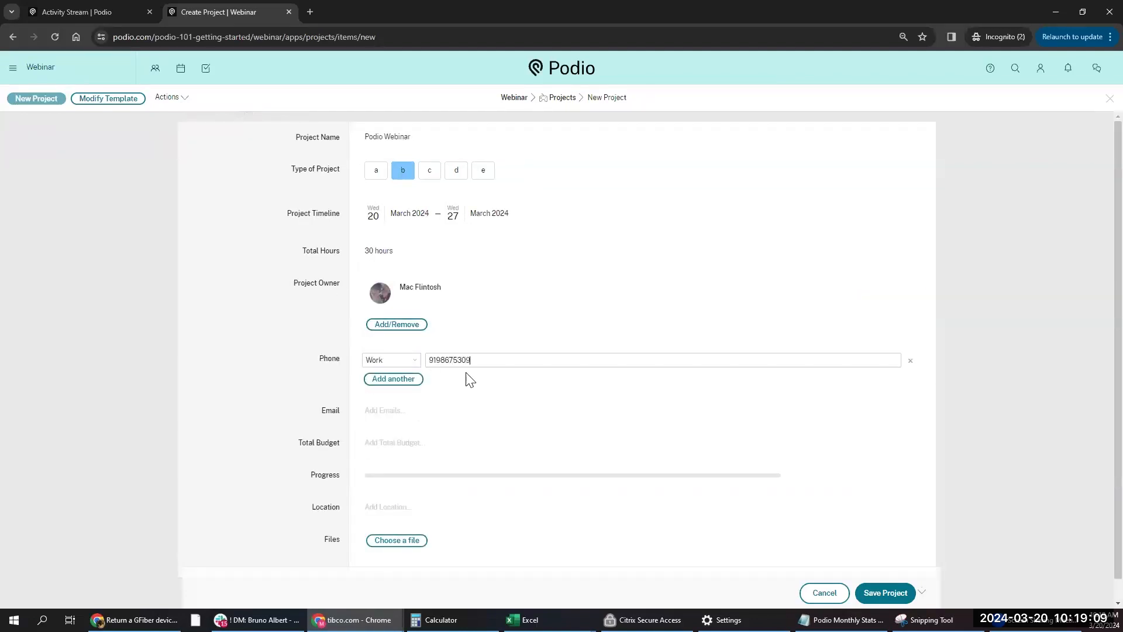
# - Add the owner's Work email address, set Total Budget to 1500, and save the project
pyautogui.click(373, 410)
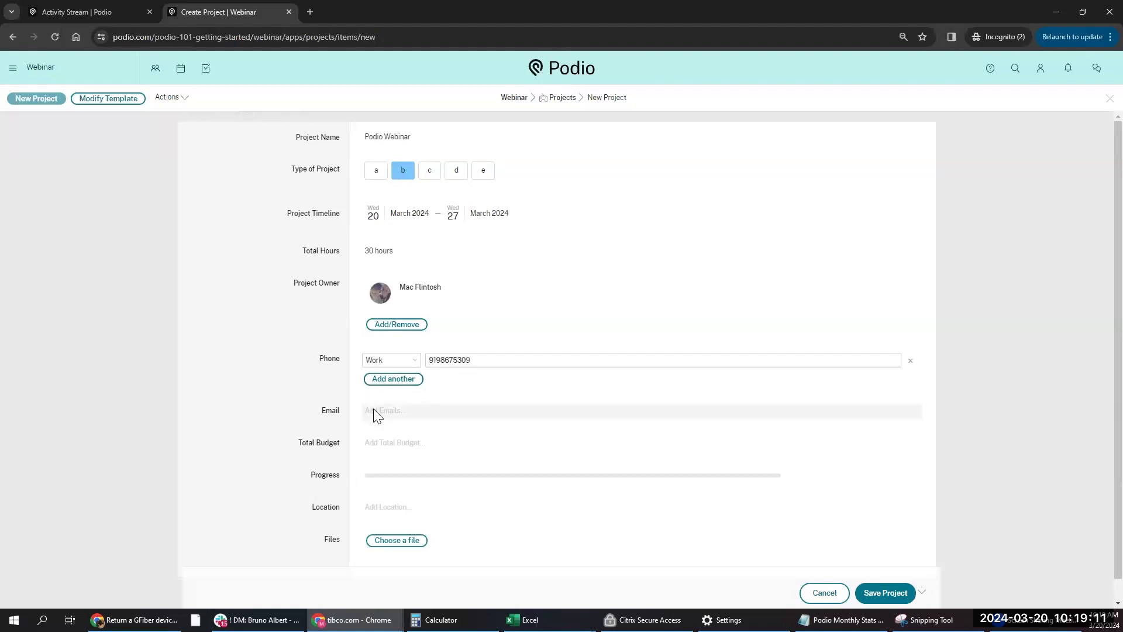
pyautogui.click(380, 420)
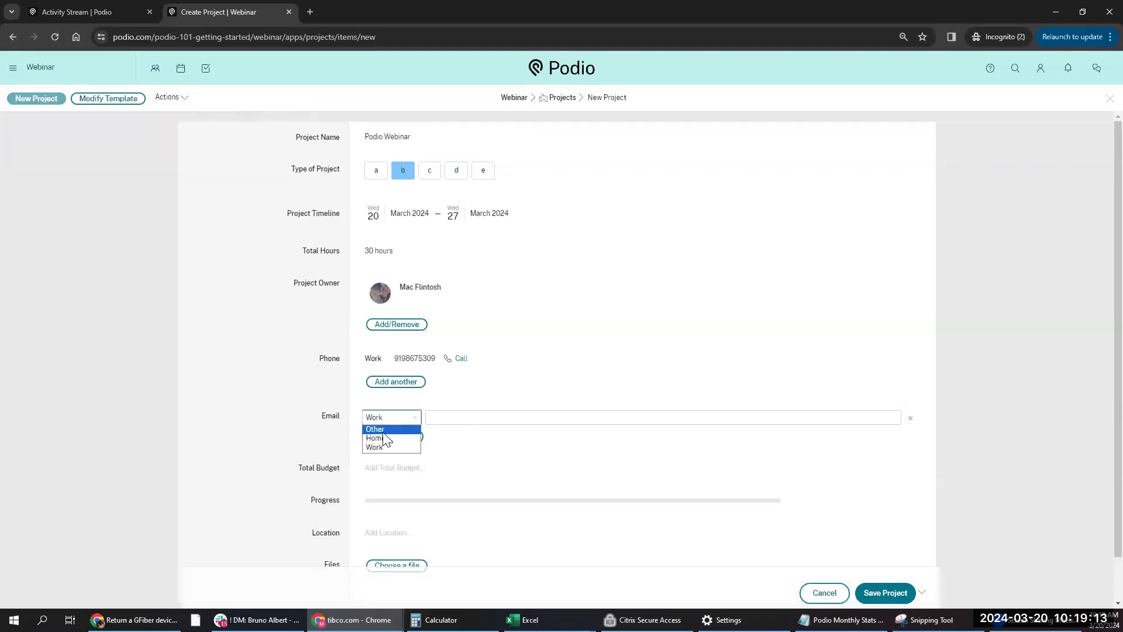
pyautogui.click(389, 449)
pyautogui.click(442, 421)
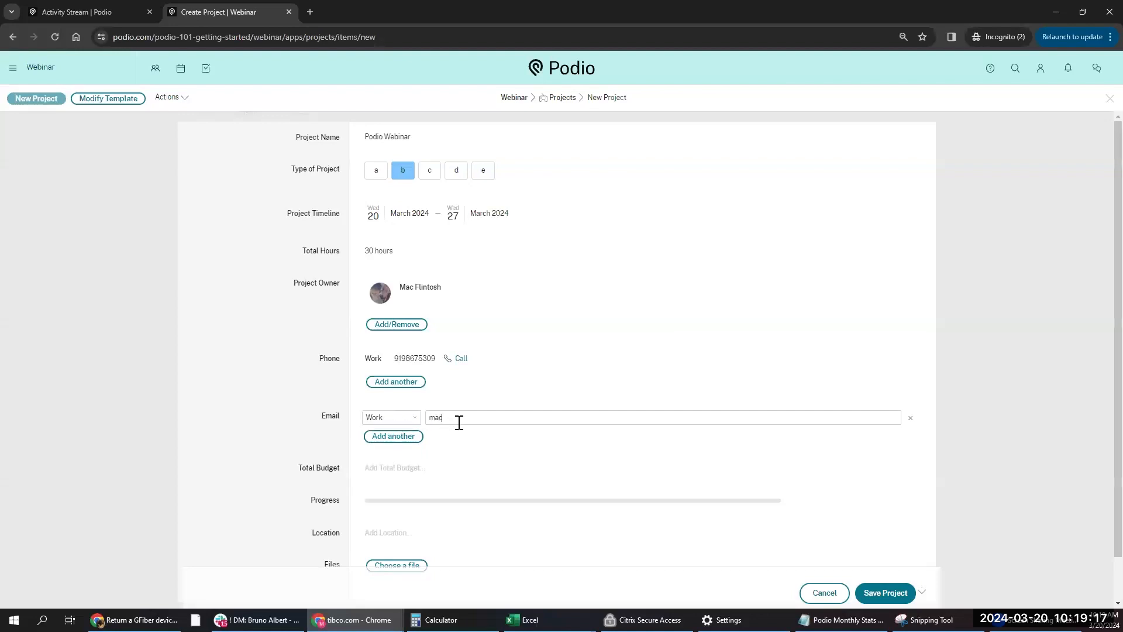
pyautogui.scroll(-1, 468, 375)
pyautogui.click(403, 422)
pyautogui.write('1500')
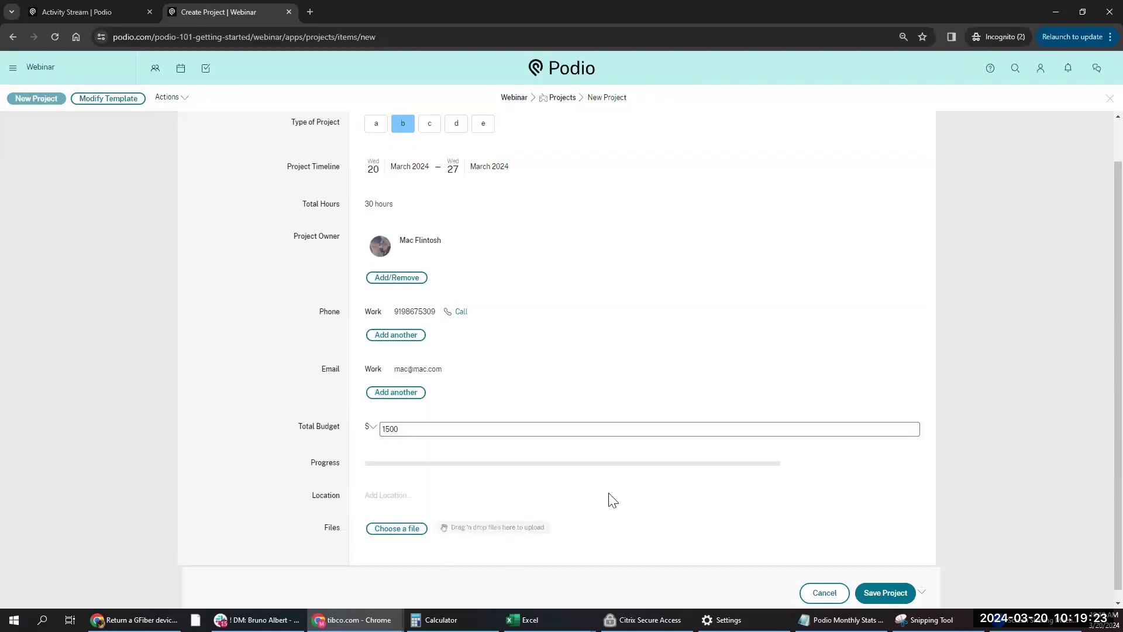
pyautogui.click(884, 586)
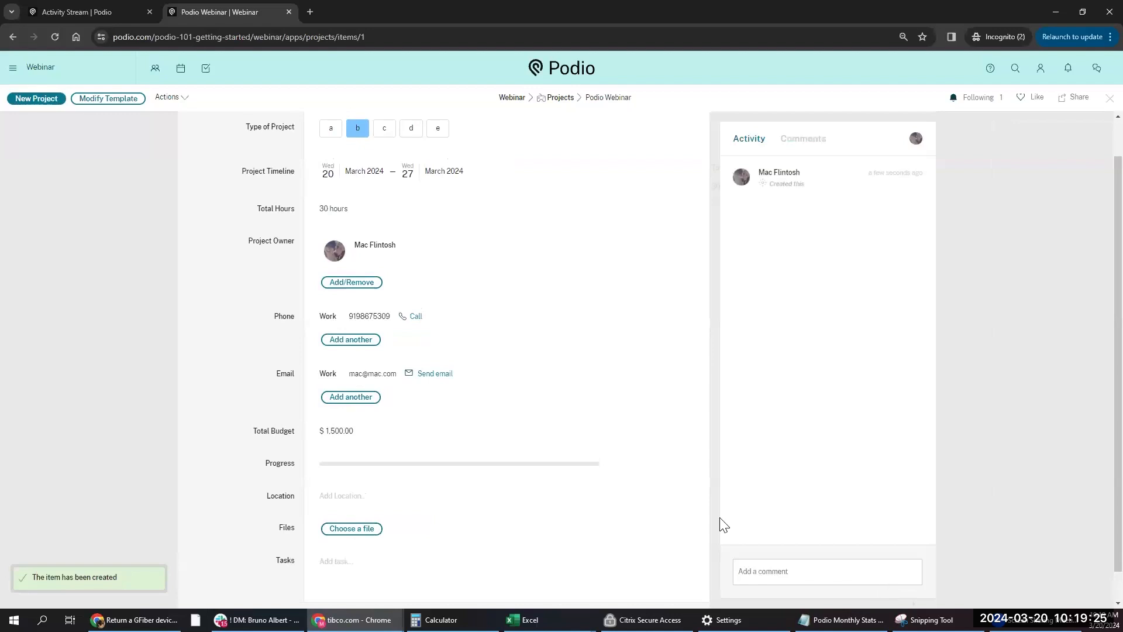
# - Switch Type of Project from b to d and review that revision's changes
pyautogui.scroll(1, 558, 340)
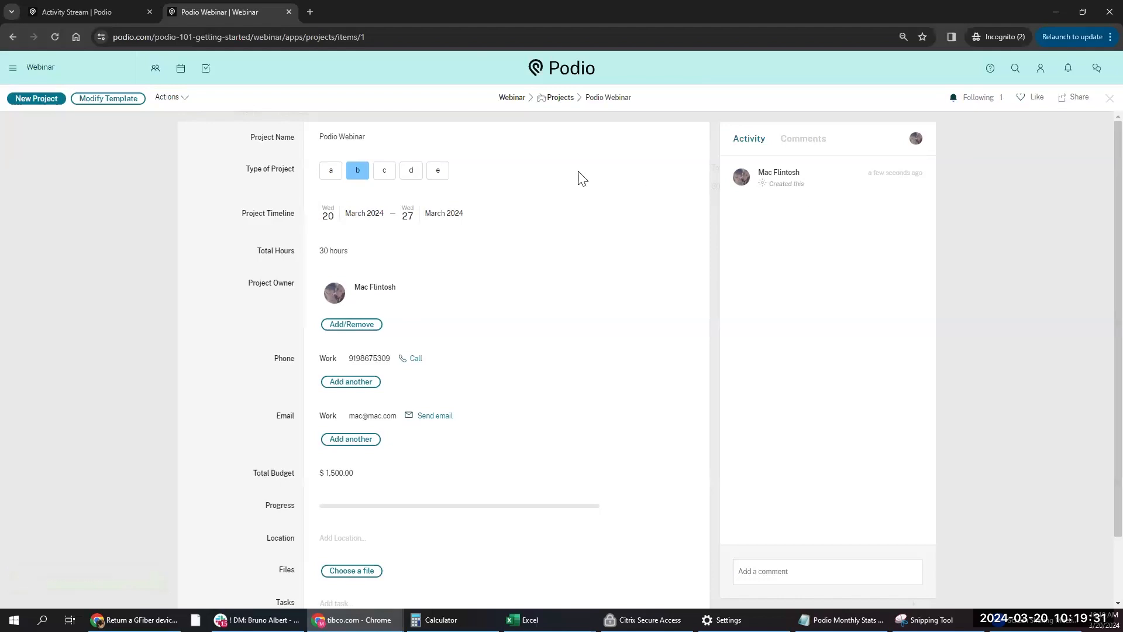
pyautogui.click(413, 173)
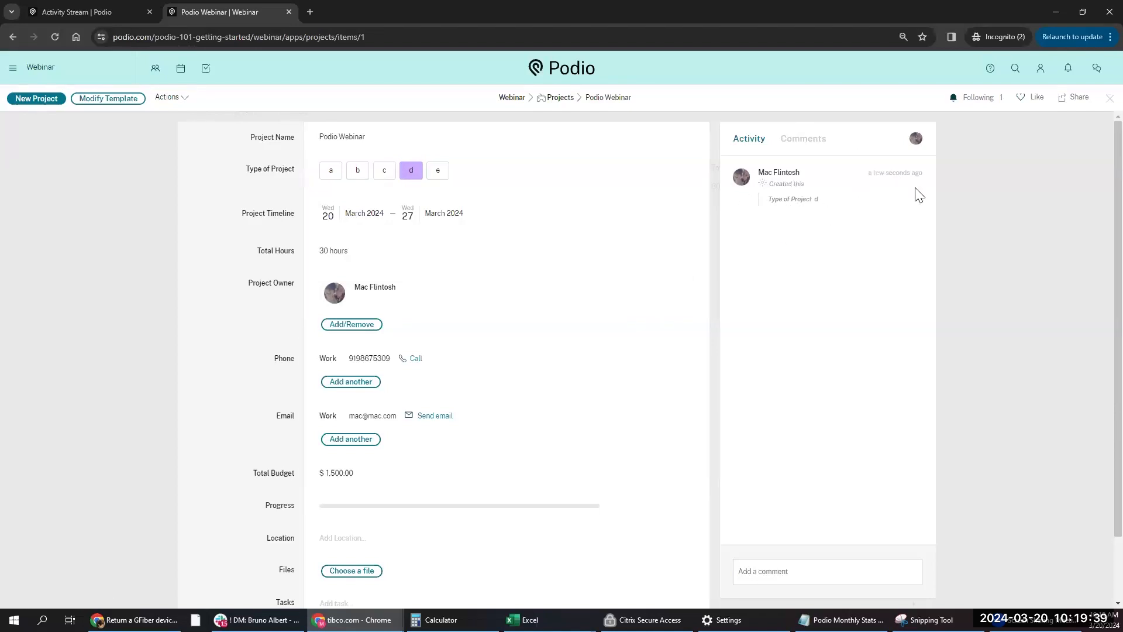
pyautogui.click(920, 203)
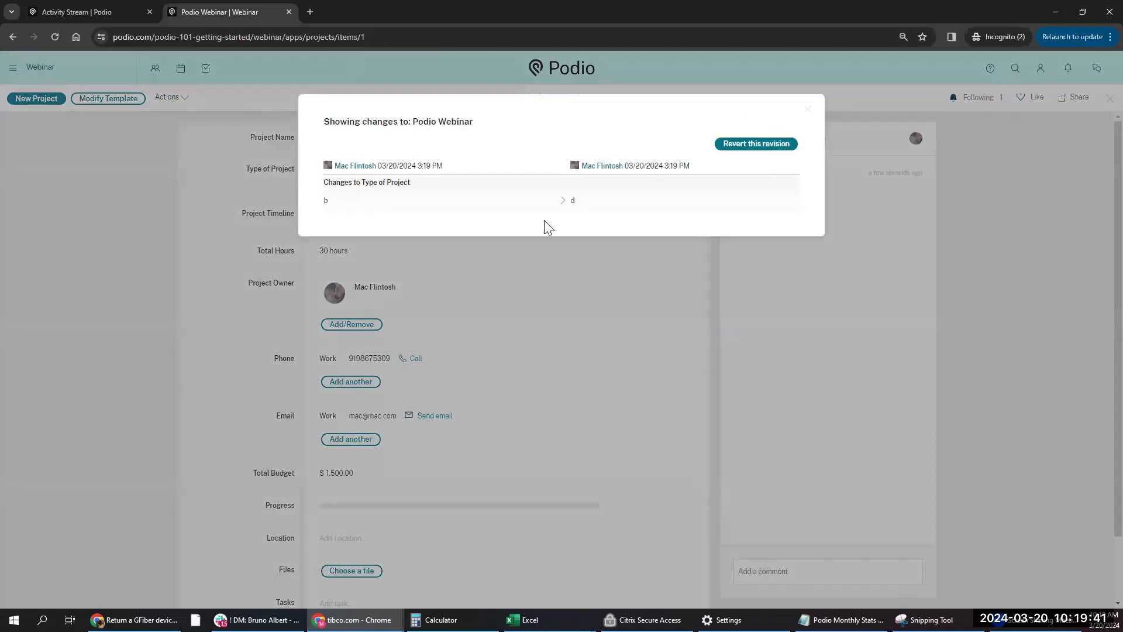
pyautogui.click(808, 110)
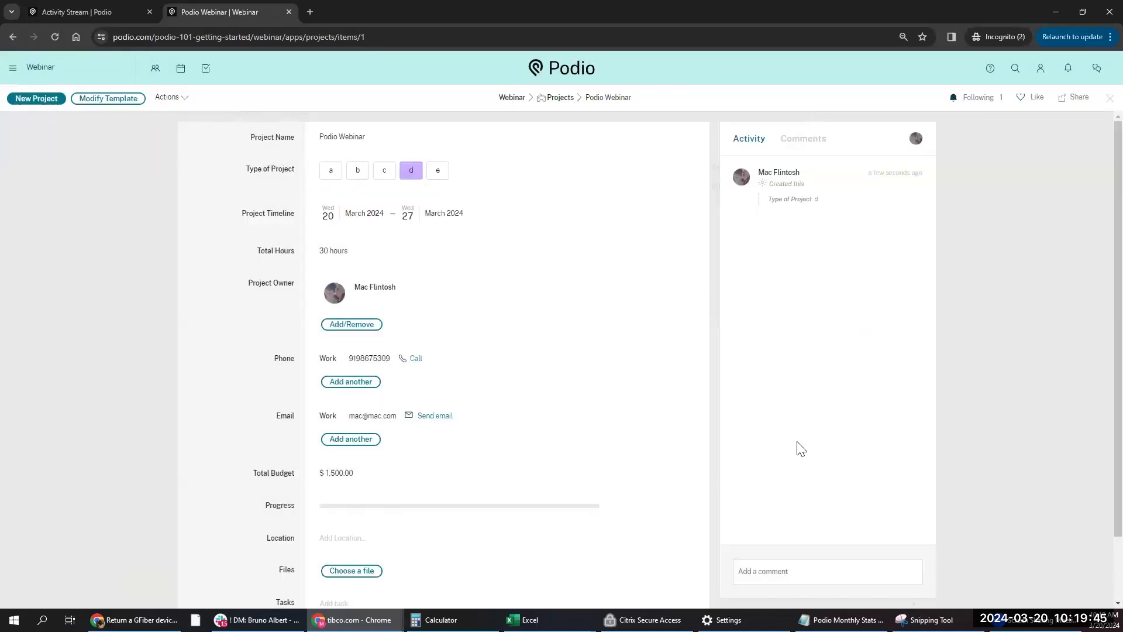
# - Post the comment 'notes that you want to take', then check the Comments and Activity feeds
pyautogui.click(798, 565)
pyautogui.write('notes that you want to take')
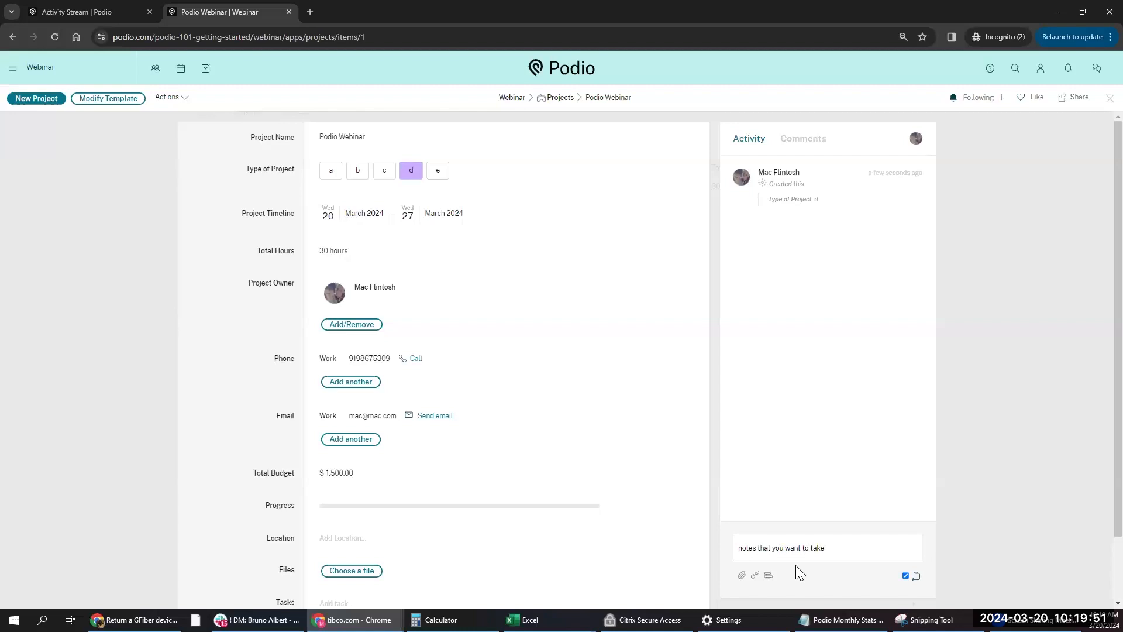
pyautogui.press('Return')
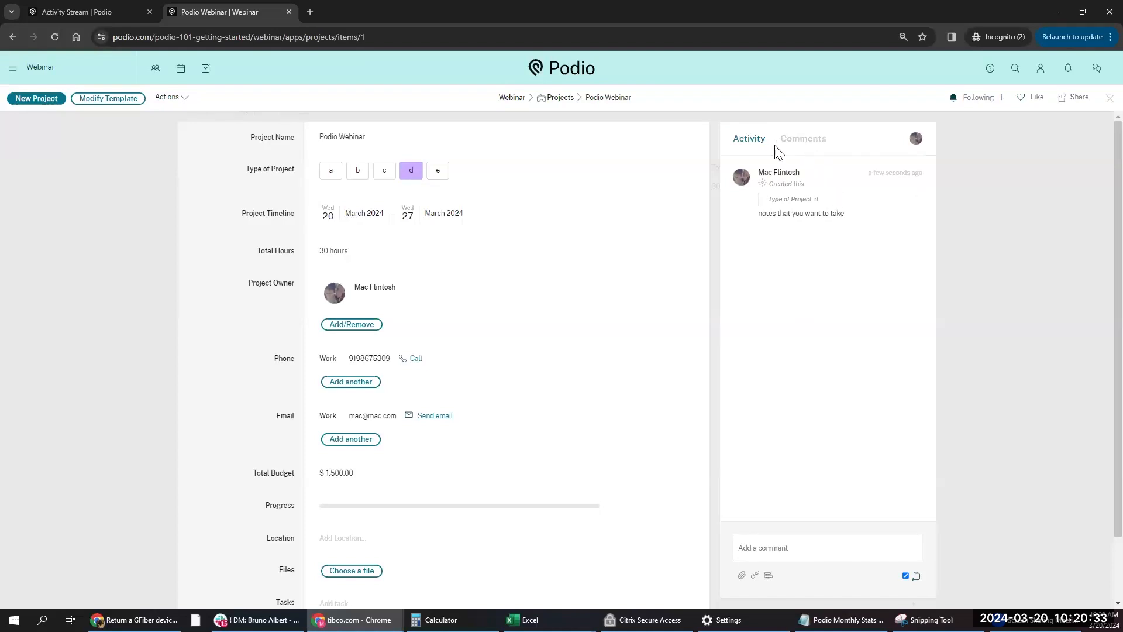
pyautogui.click(800, 143)
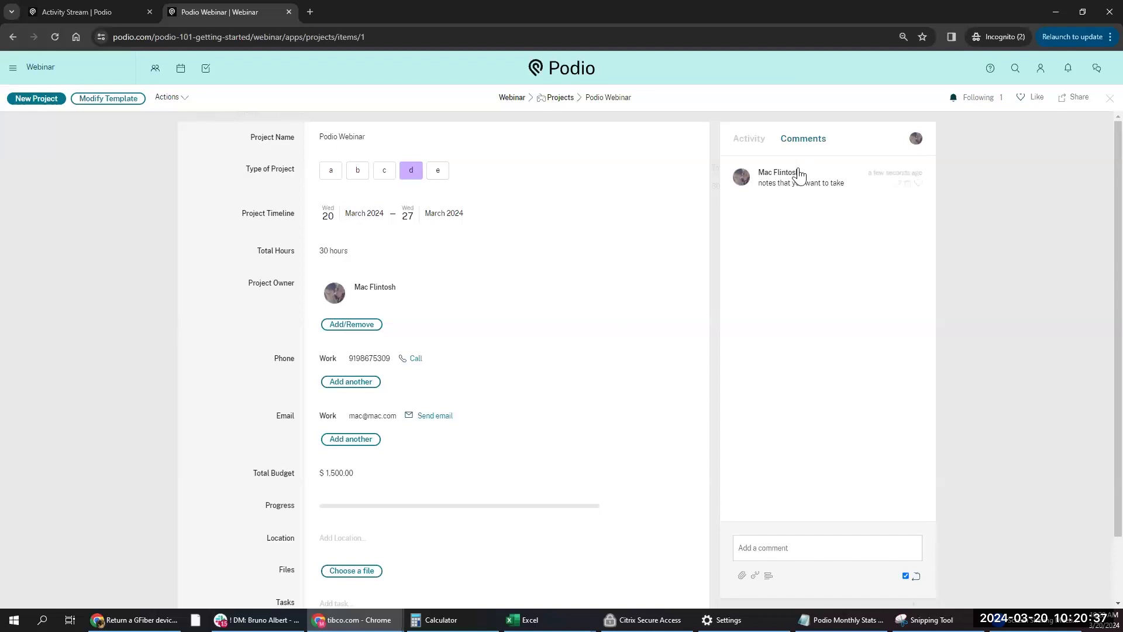
pyautogui.click(748, 142)
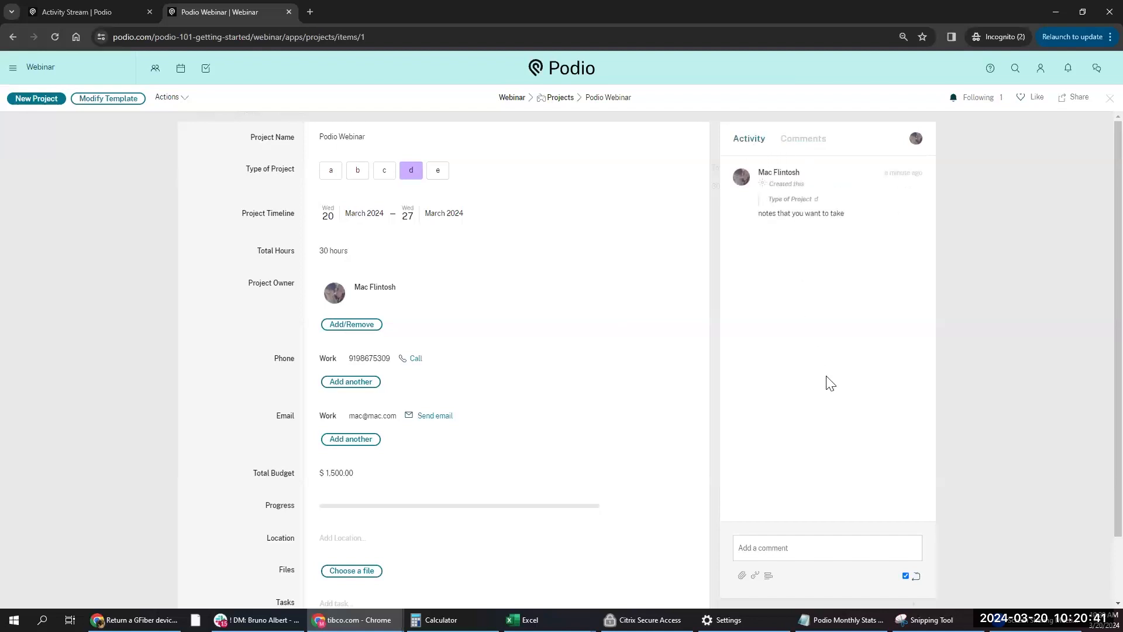
pyautogui.scroll(-1, 630, 304)
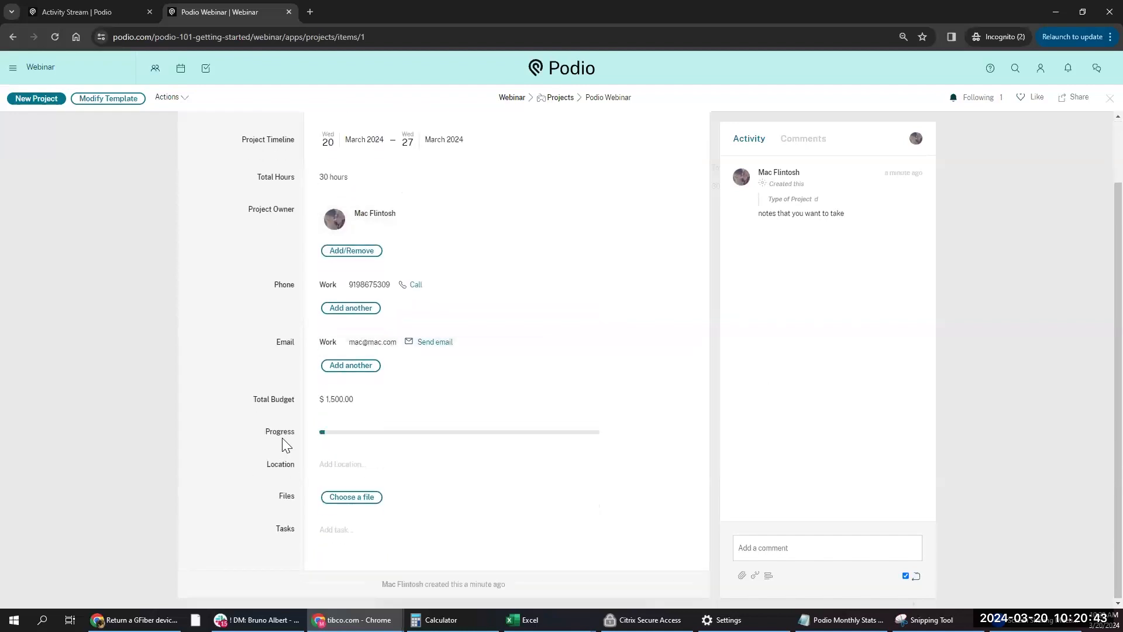
pyautogui.moveTo(325, 432); pyautogui.dragTo(489, 436)
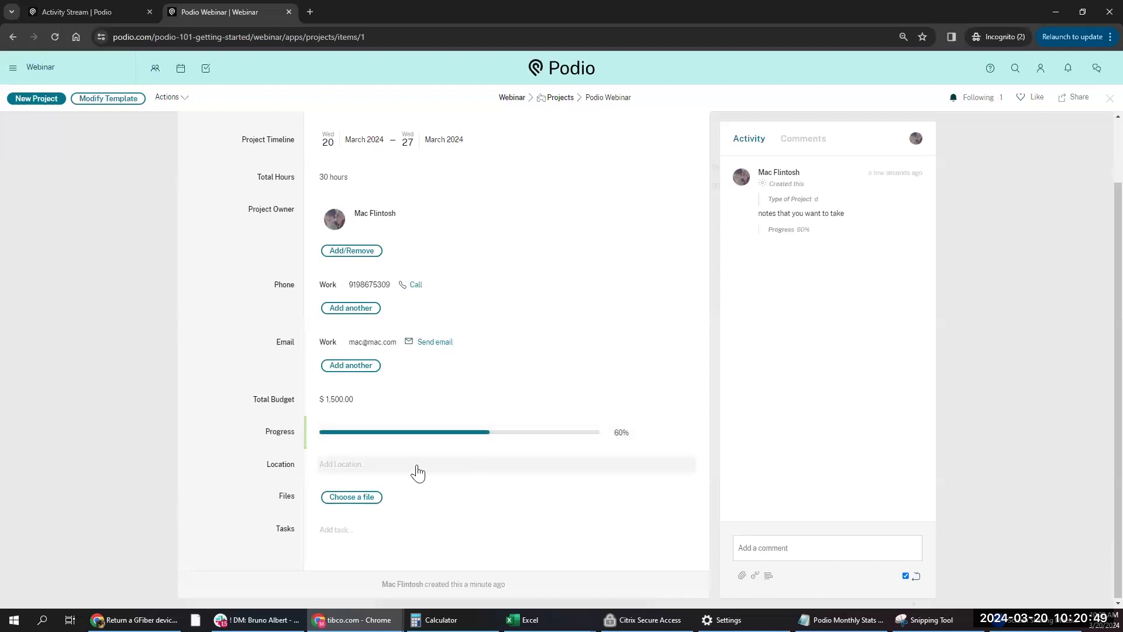
pyautogui.click(358, 460)
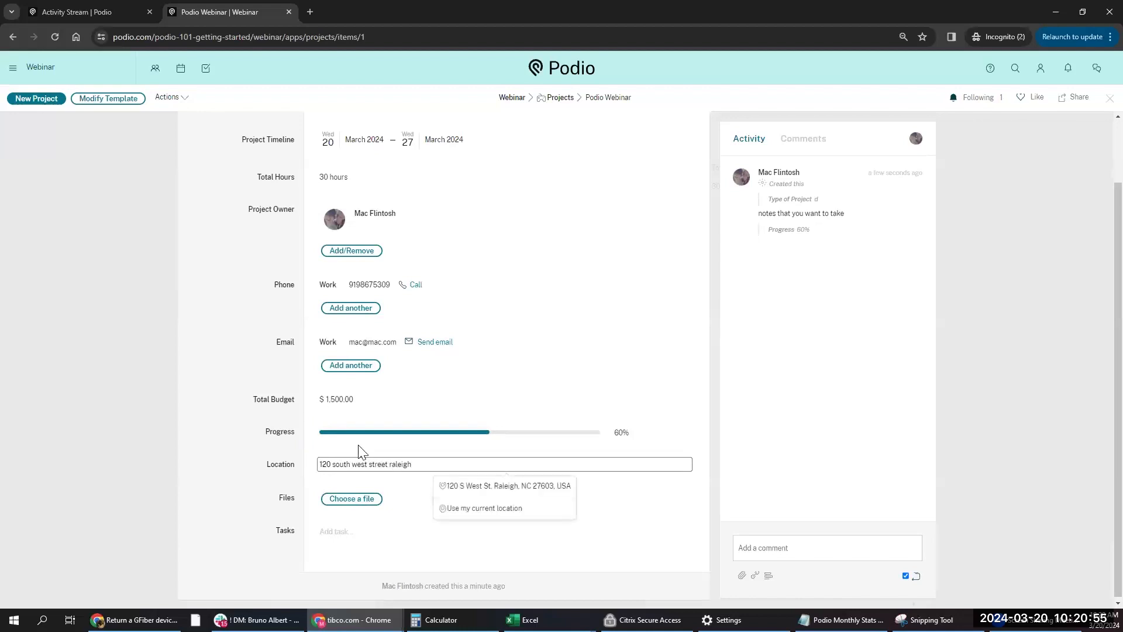
pyautogui.click(484, 488)
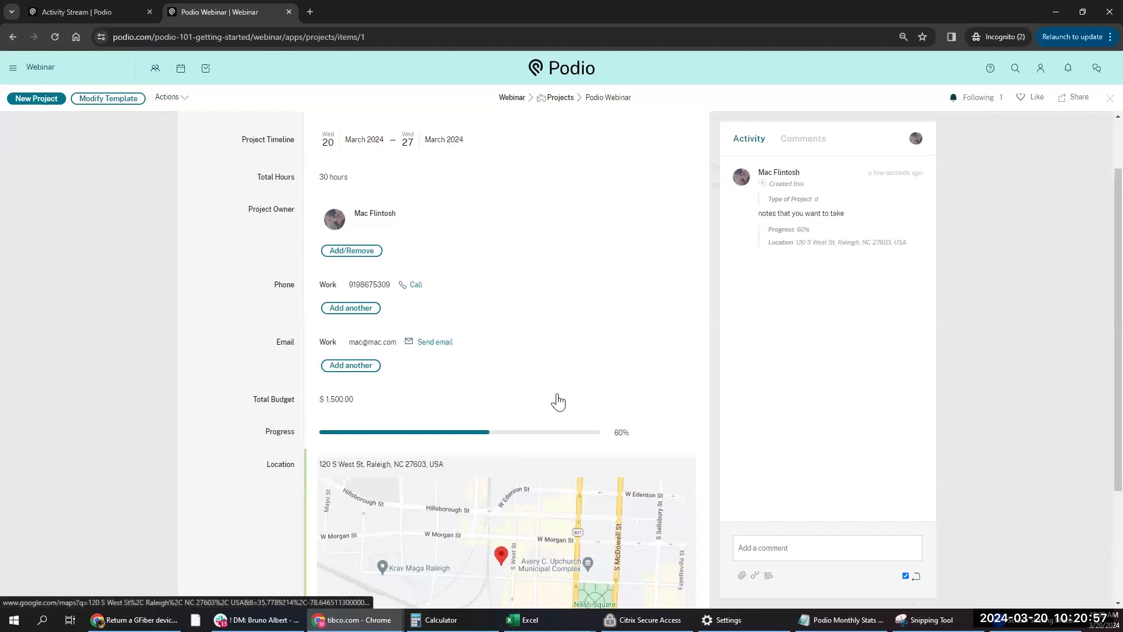
# - Bring up the file upload dialog via Choose a file
pyautogui.scroll(-2, 562, 401)
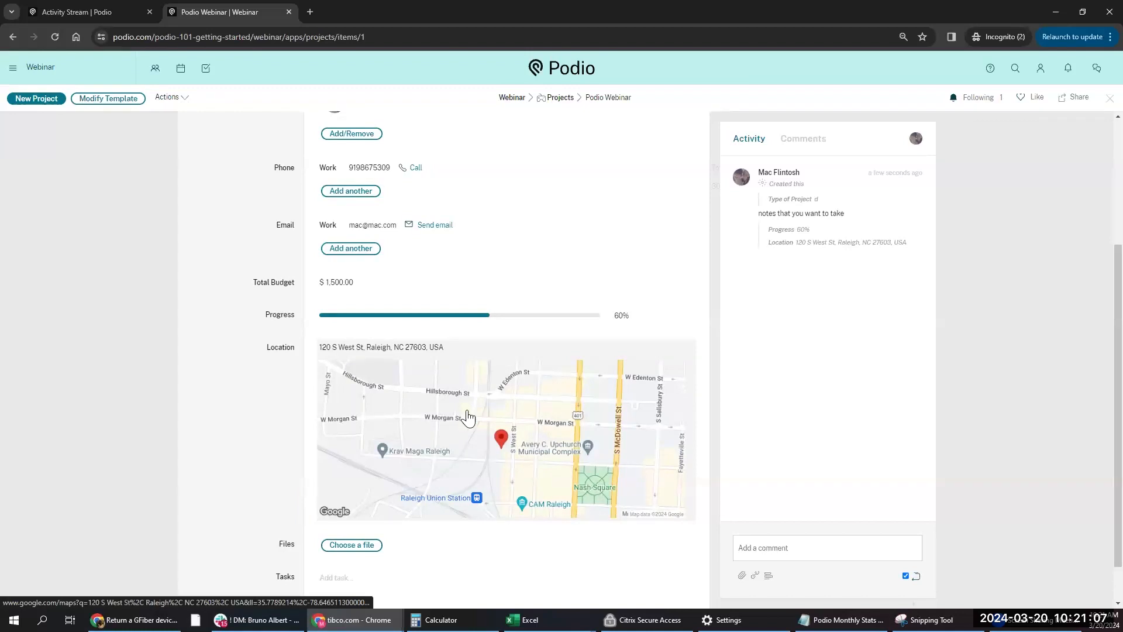
pyautogui.scroll(-1, 454, 389)
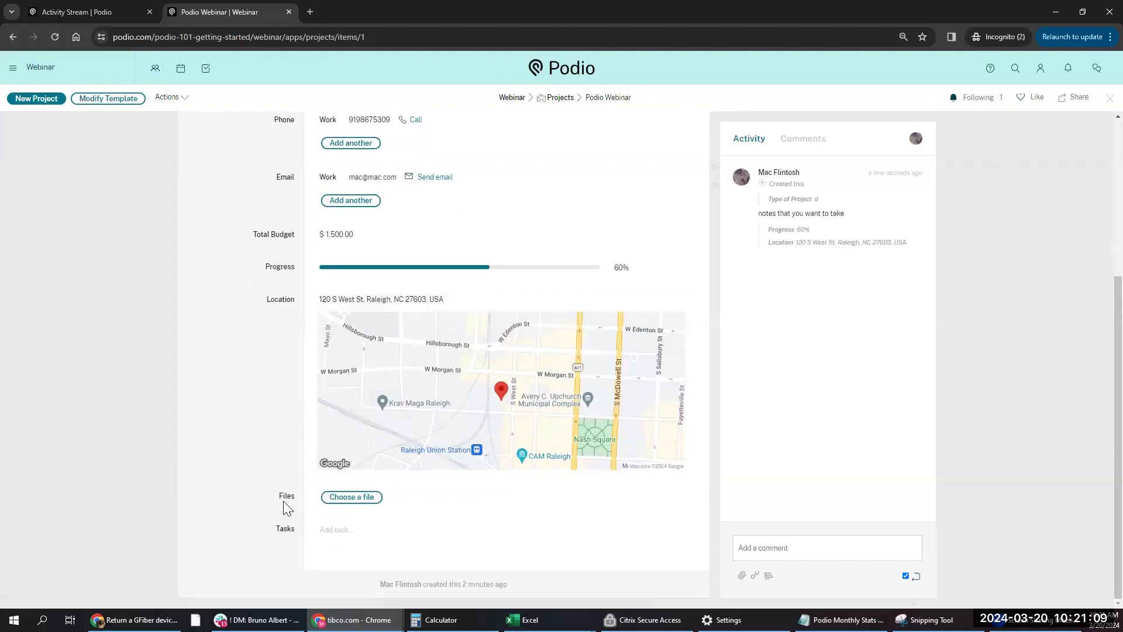
pyautogui.click(343, 498)
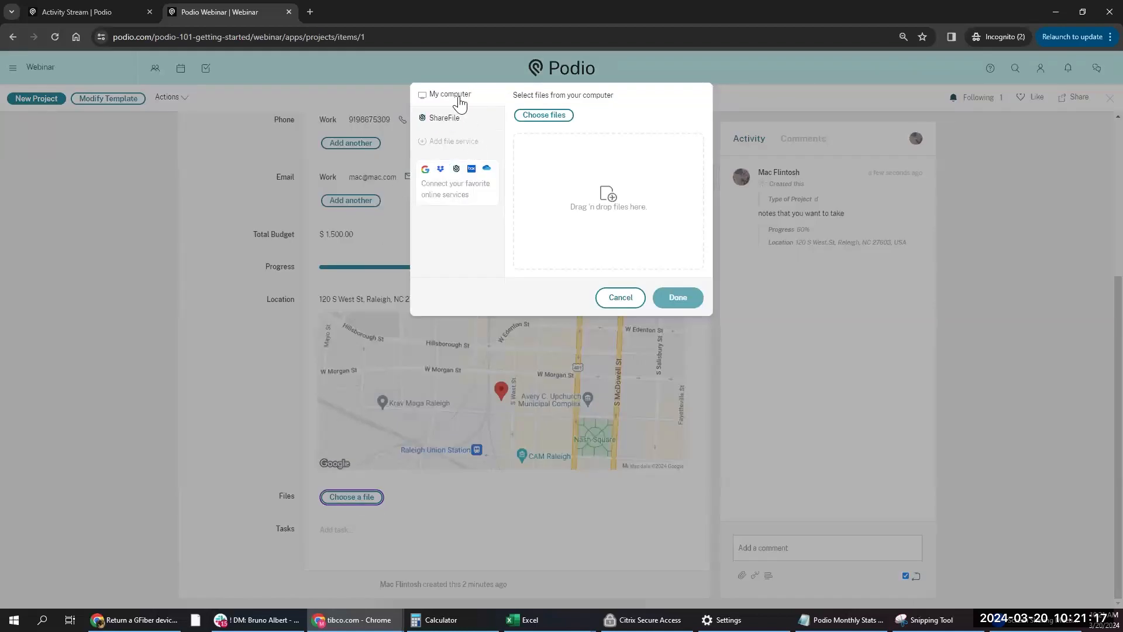
# - Browse the online file services, return to My computer, and cancel without attaching anything
pyautogui.click(451, 150)
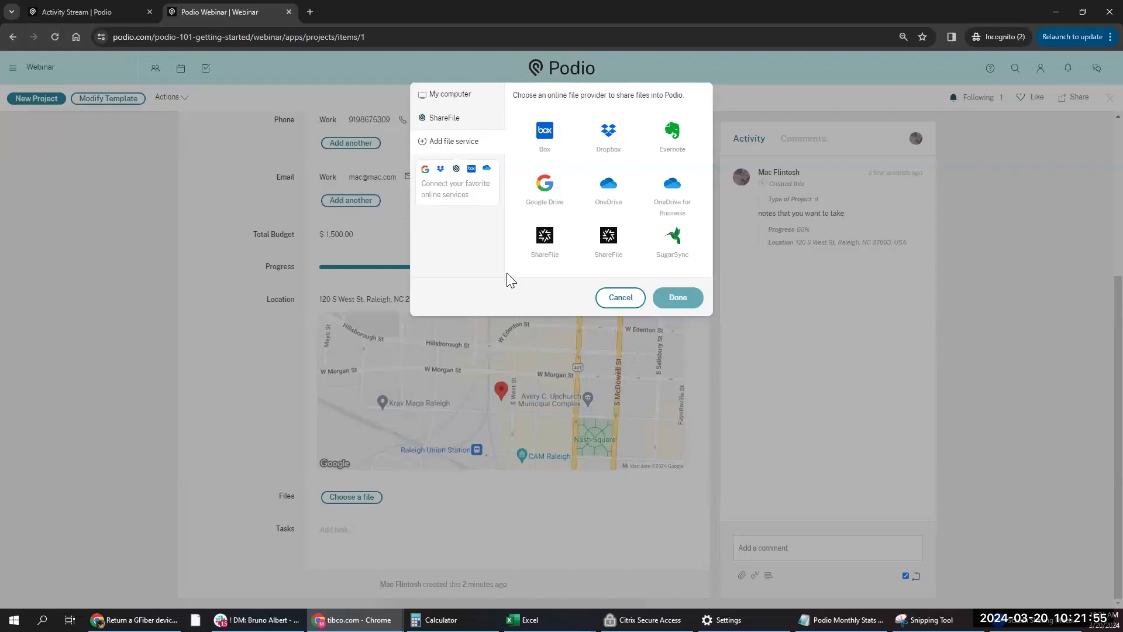
pyautogui.click(463, 104)
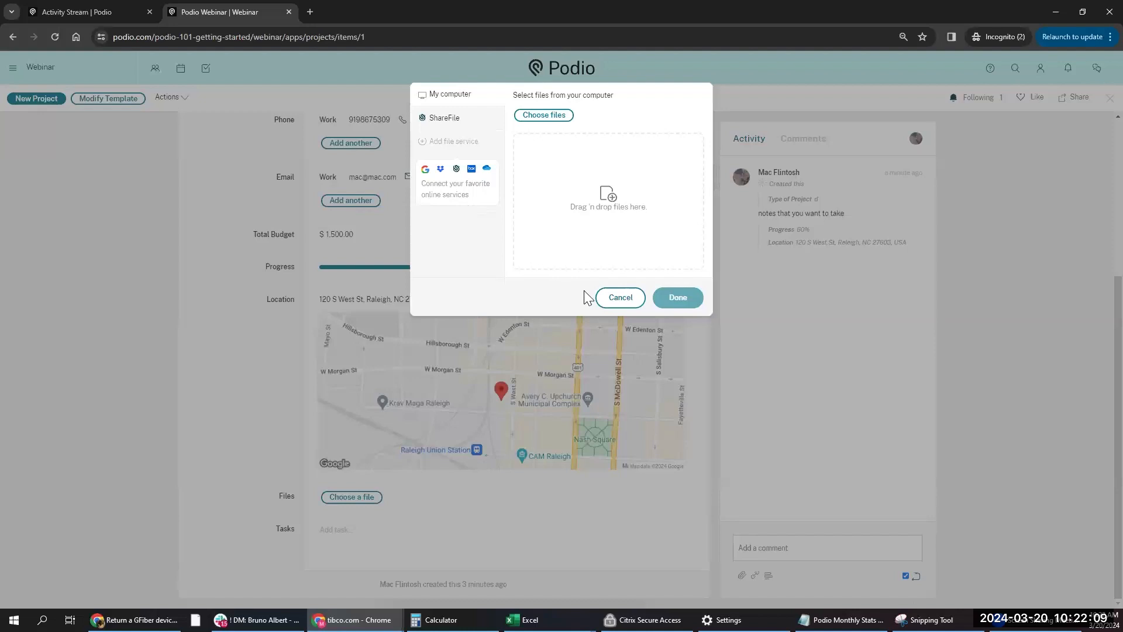
pyautogui.click(605, 297)
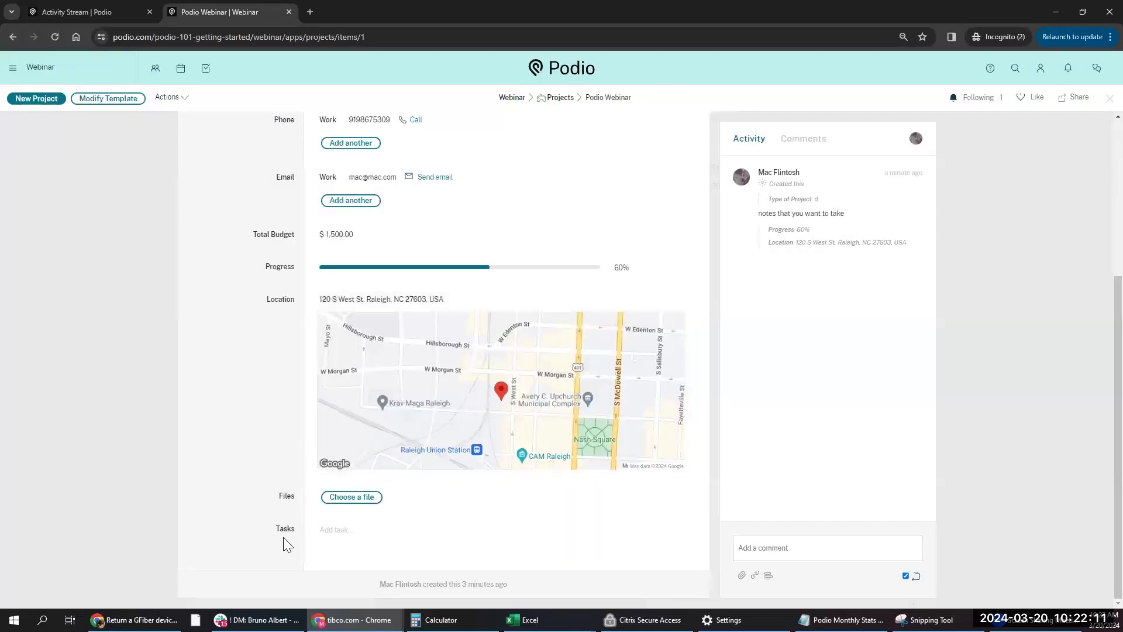
# - Create the task 'contact admin' for the project owner, due today, with notes 'notes notes'
pyautogui.click(332, 530)
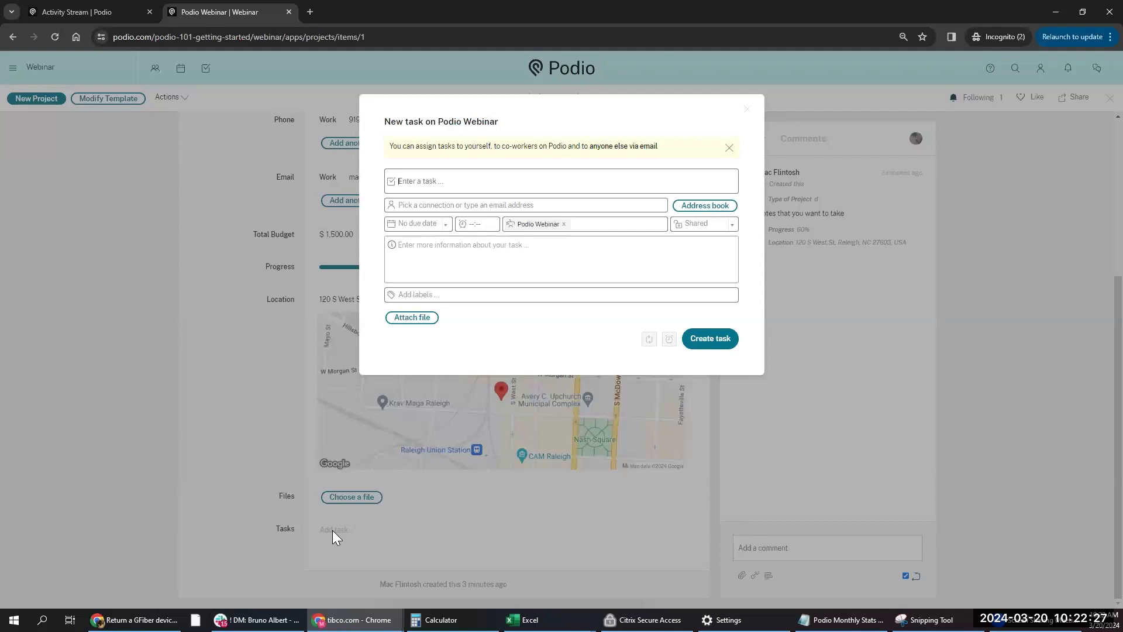
pyautogui.write('contact admin')
pyautogui.click(450, 209)
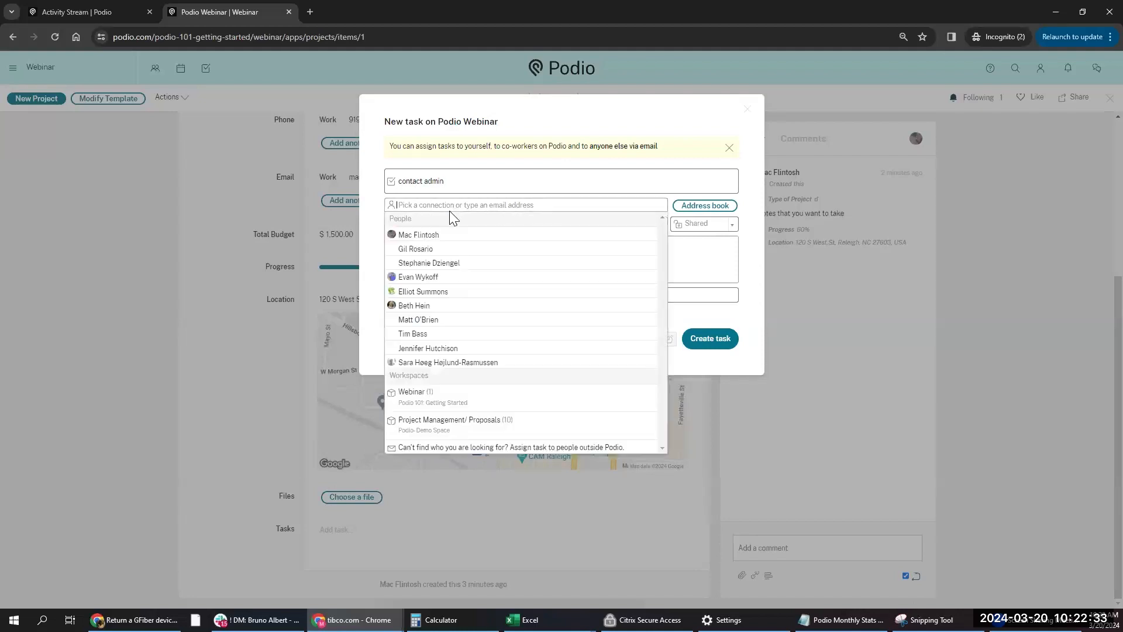
pyautogui.click(448, 234)
pyautogui.click(425, 227)
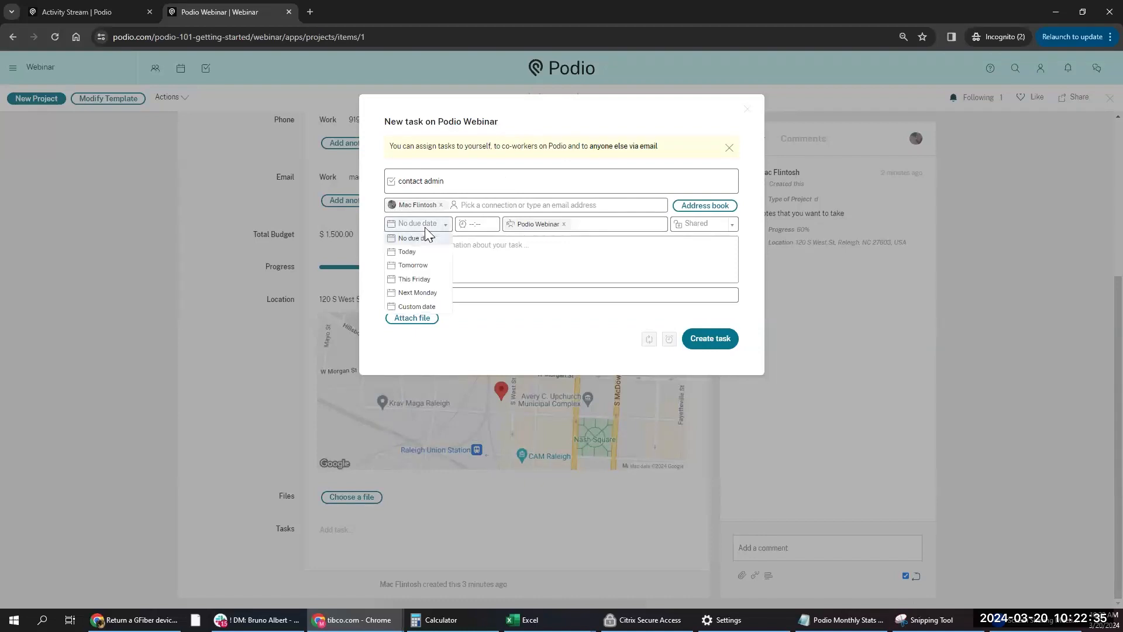
pyautogui.click(424, 253)
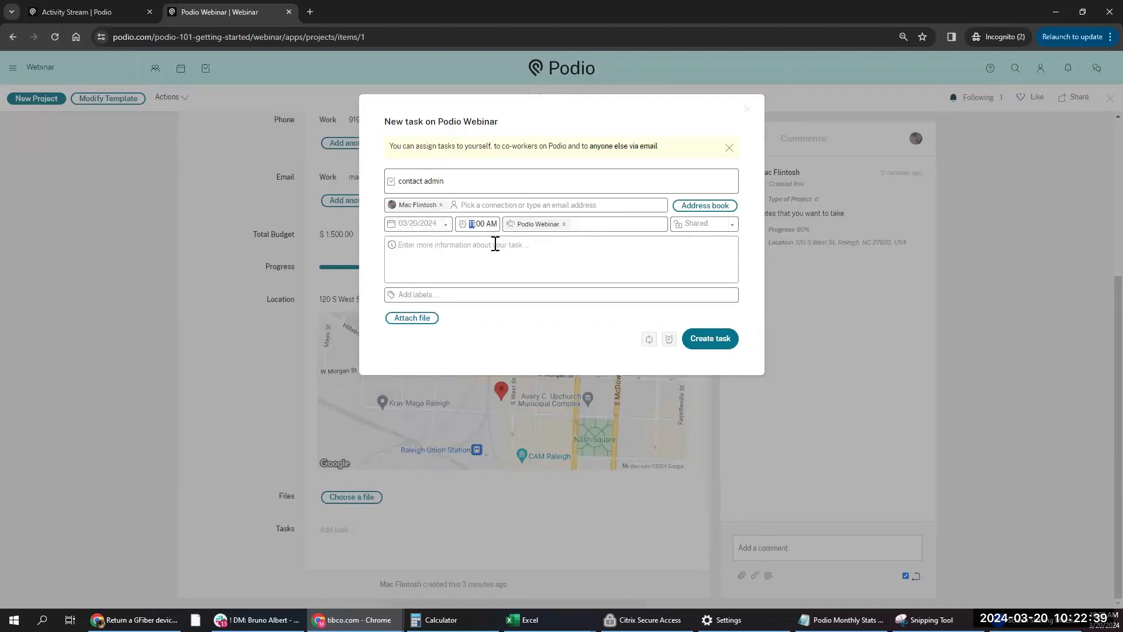
pyautogui.click(495, 255)
pyautogui.write('notes notes')
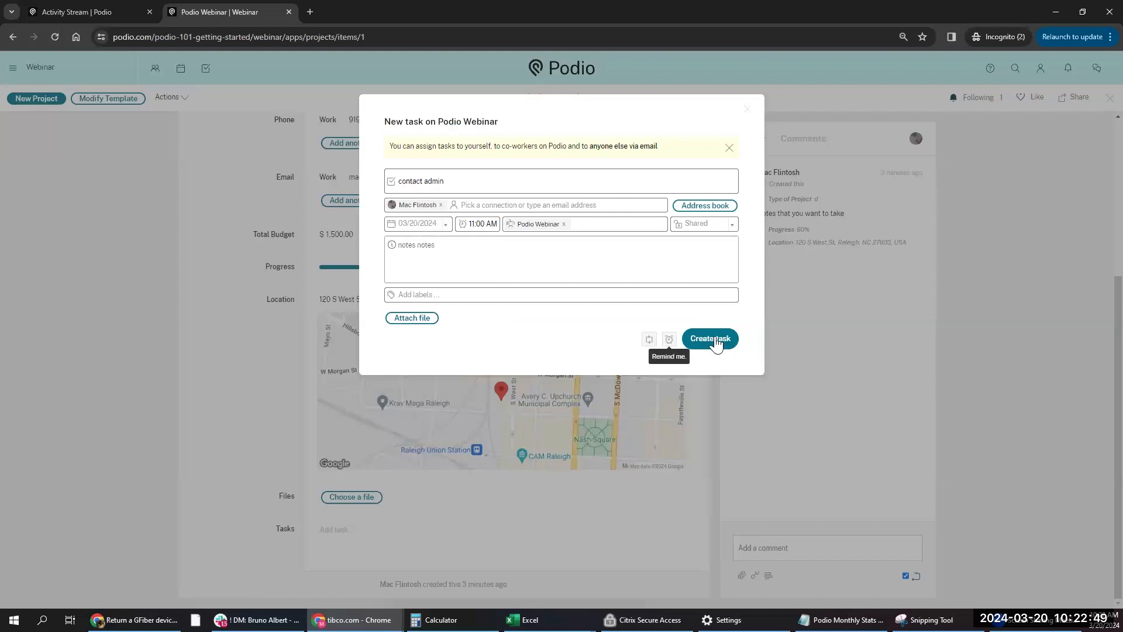
pyautogui.click(712, 340)
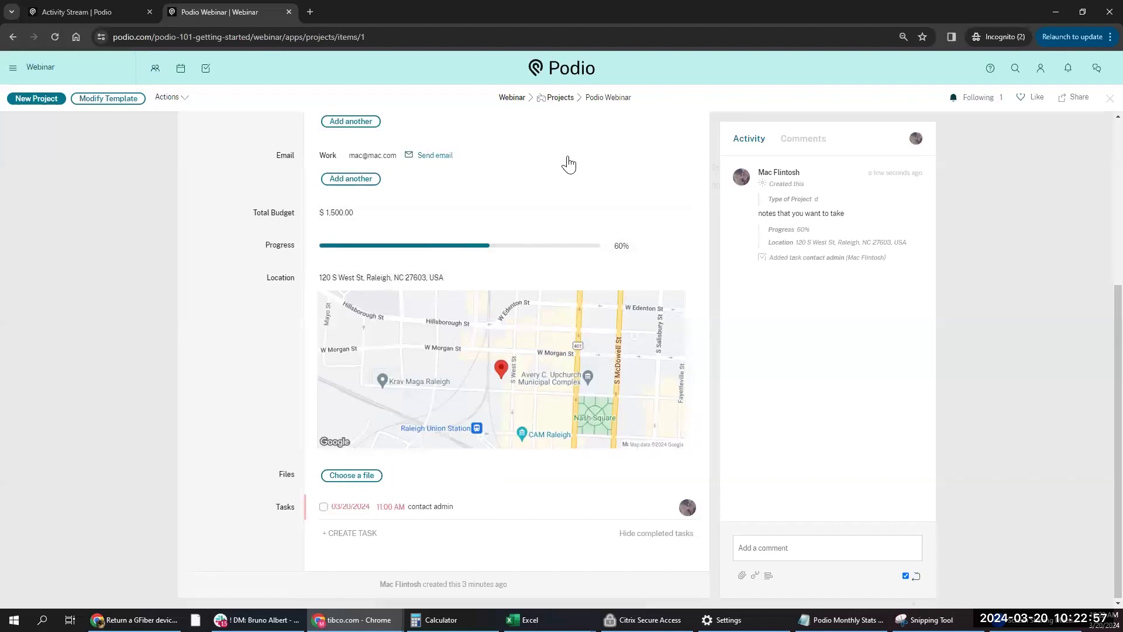
# - Mark the 'contact admin' task complete, then hide and re-show completed tasks
pyautogui.scroll(1, 409, 528)
pyautogui.scroll(-1, 433, 520)
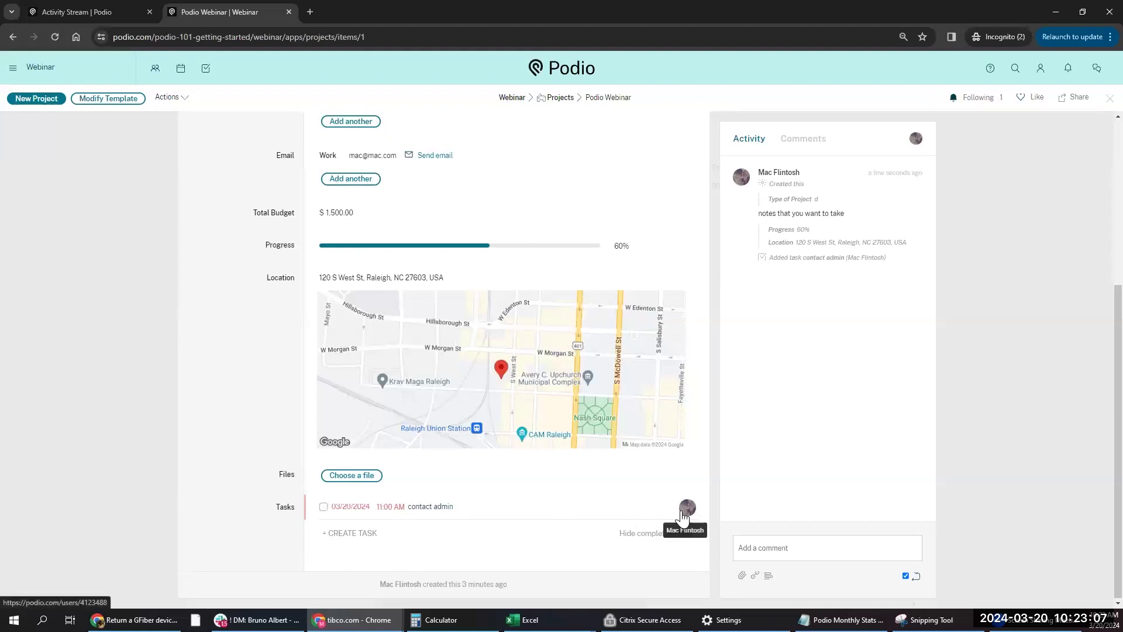
pyautogui.click(323, 509)
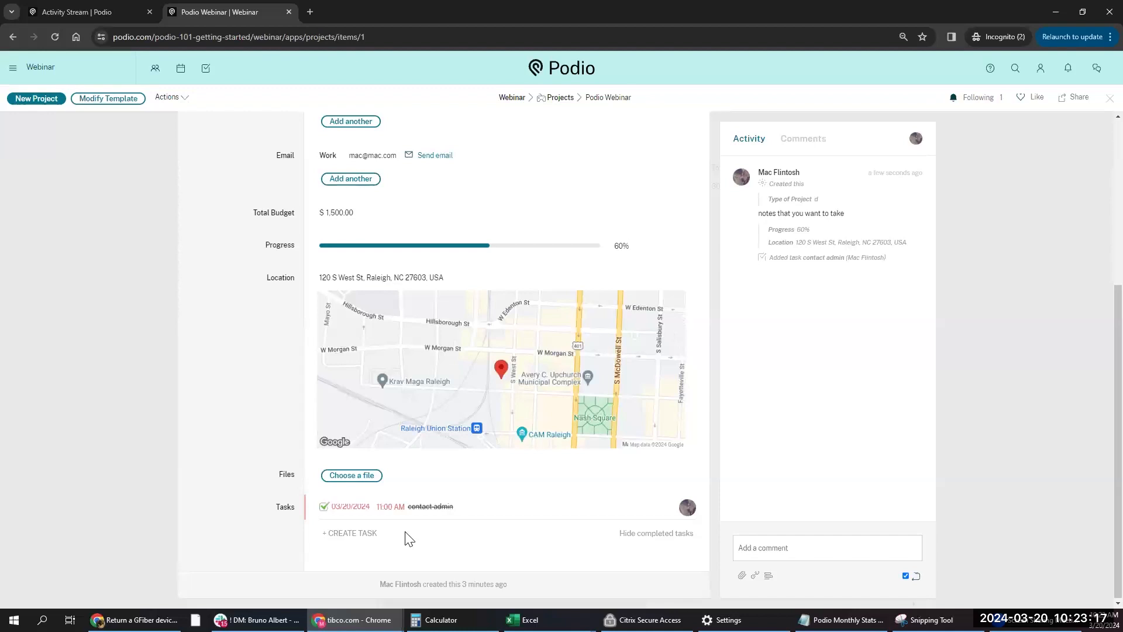
pyautogui.click(650, 534)
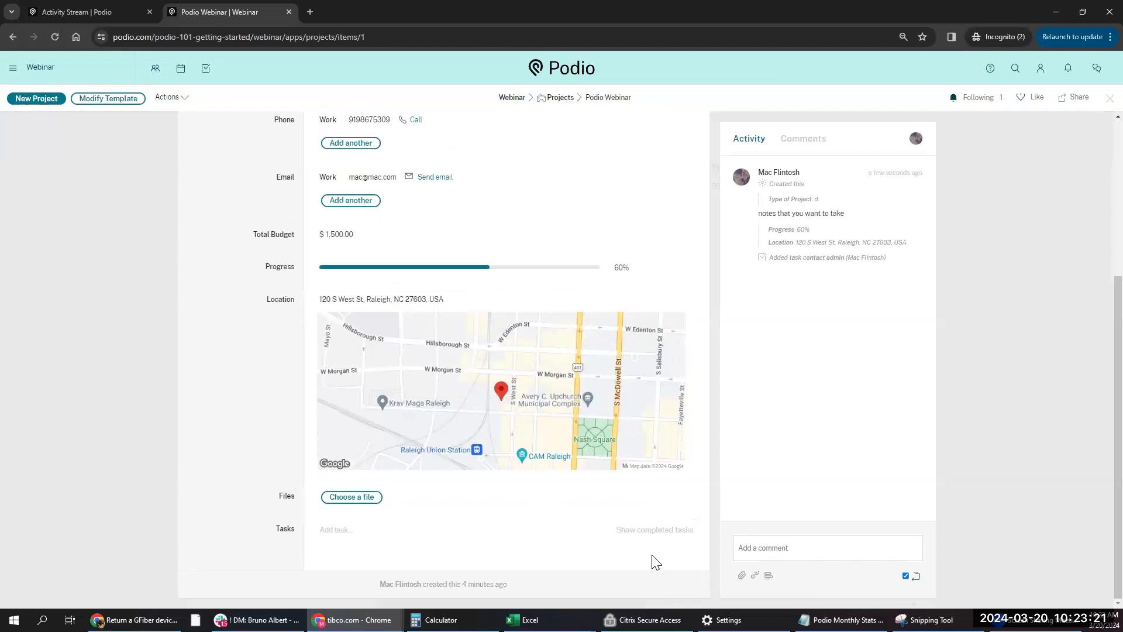
pyautogui.click(655, 530)
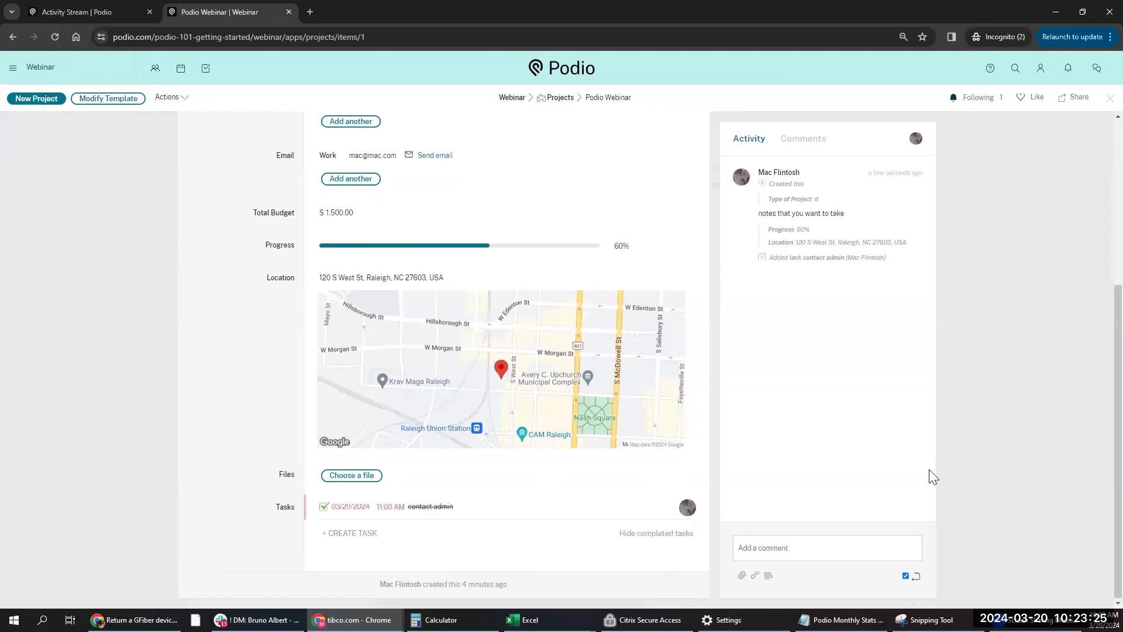
pyautogui.scroll(5, 530, 326)
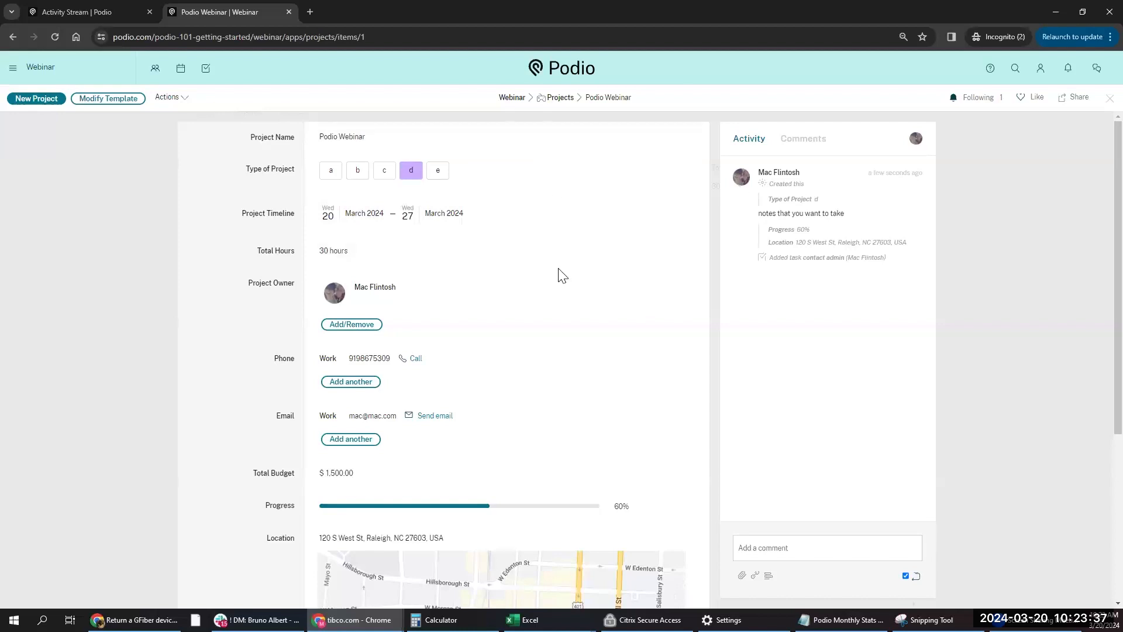
pyautogui.click(1062, 102)
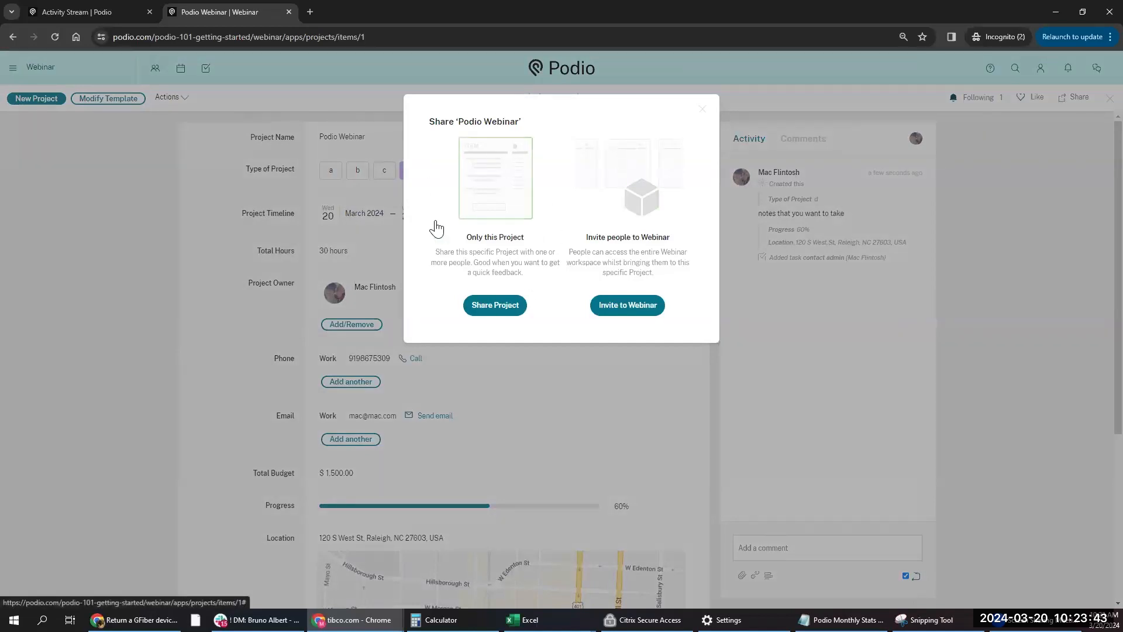
pyautogui.click(494, 305)
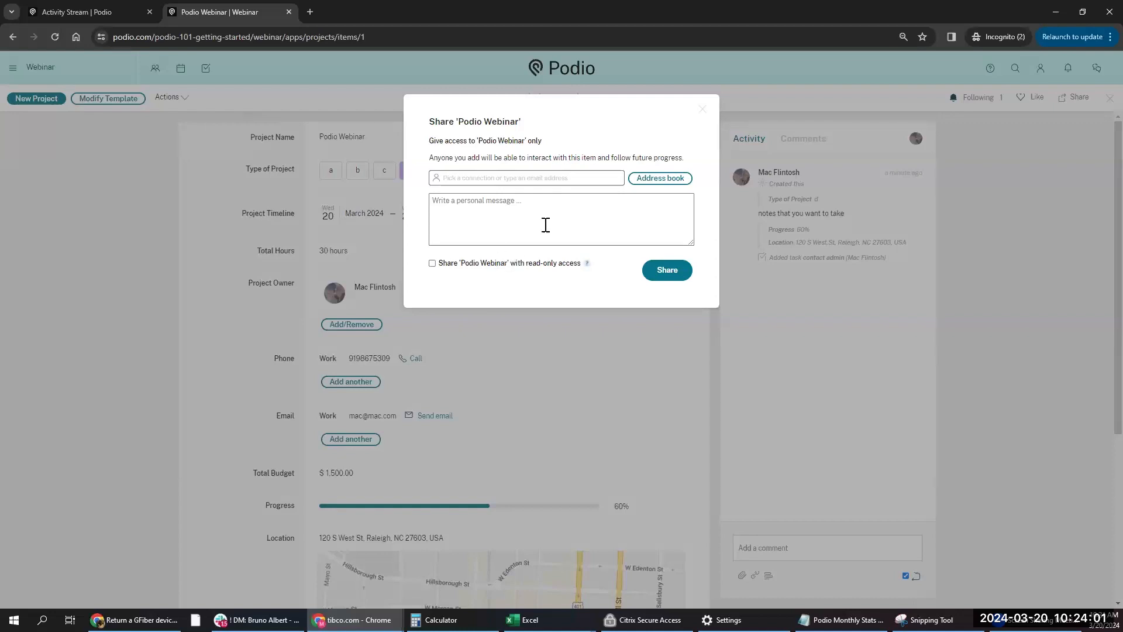
pyautogui.click(702, 109)
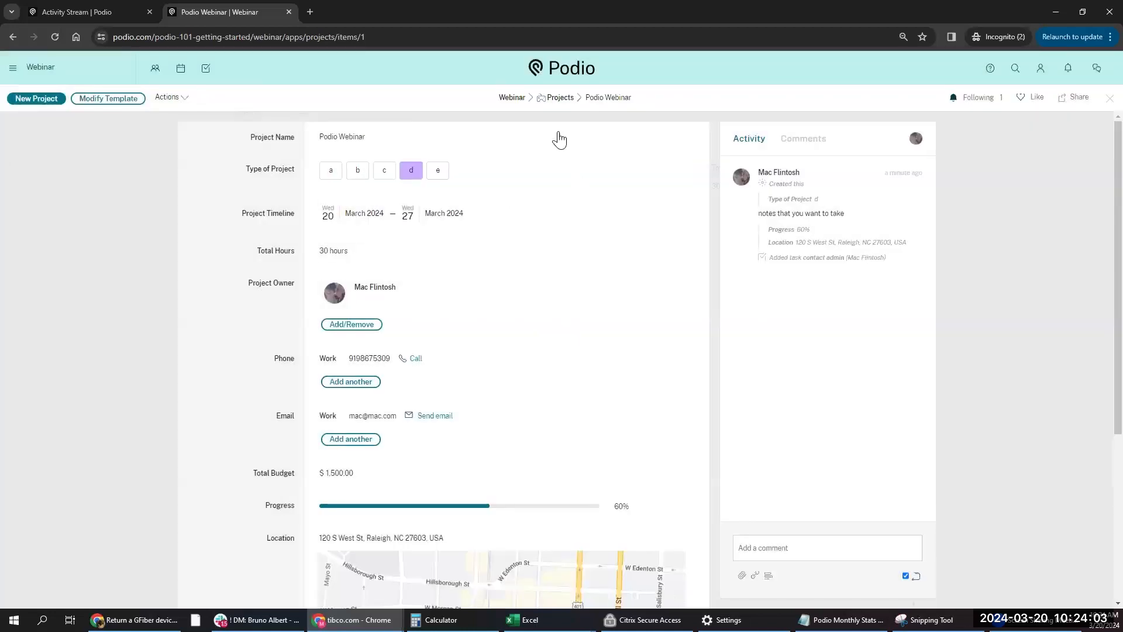
pyautogui.click(511, 98)
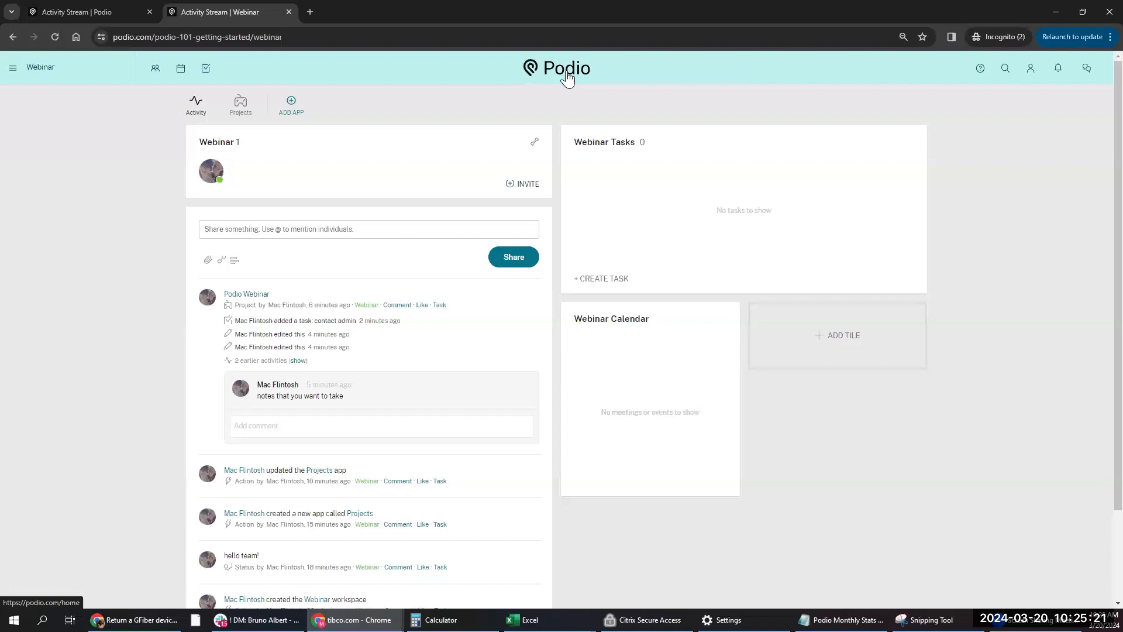
# - Open the Help & Support panel beside the Webinar workspace
pyautogui.click(981, 69)
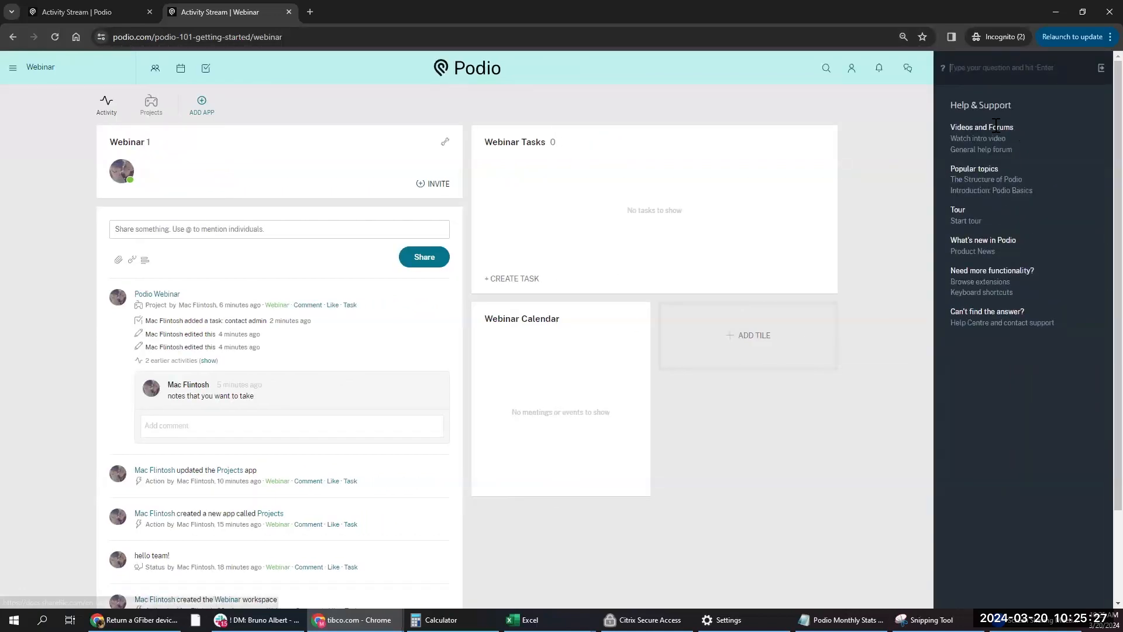
pyautogui.click(1101, 68)
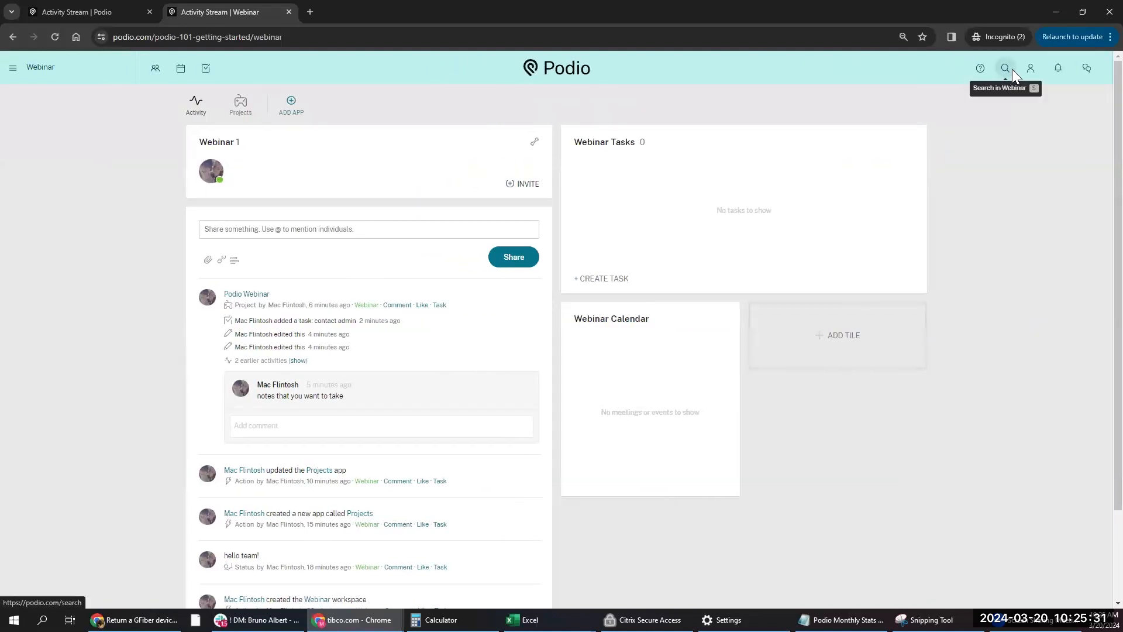
pyautogui.click(1010, 69)
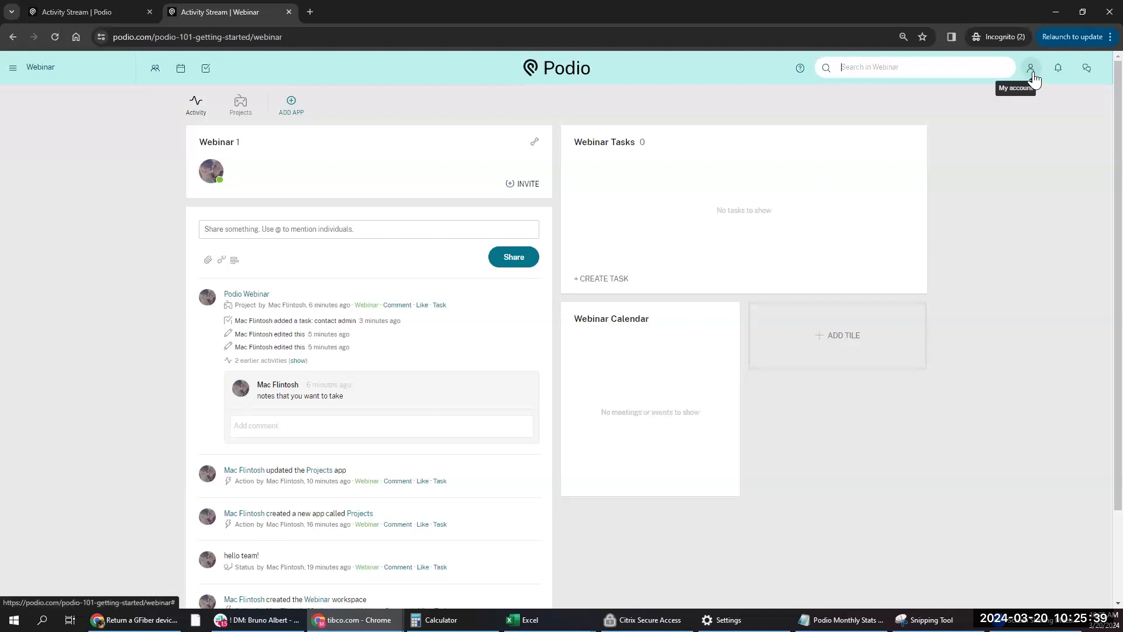
pyautogui.click(1033, 73)
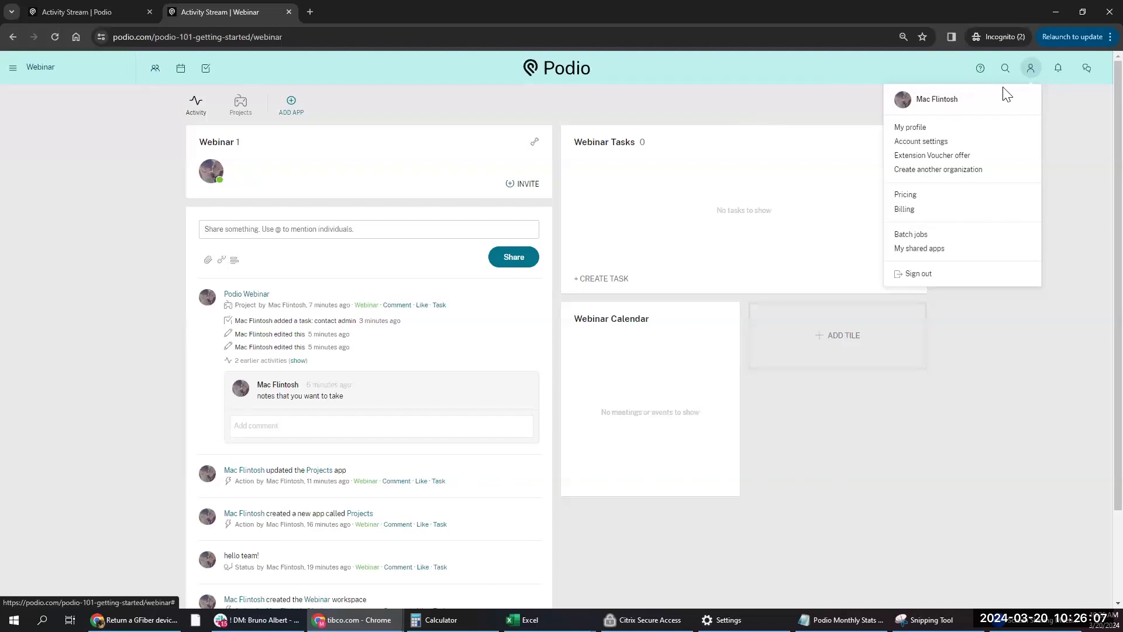
pyautogui.click(1031, 75)
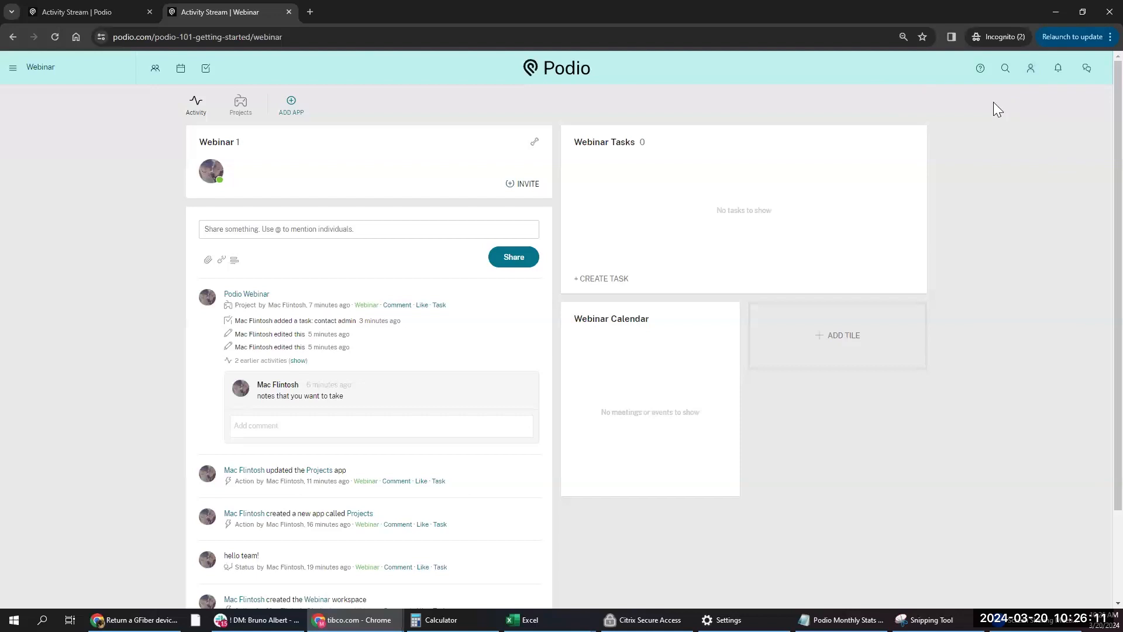
# - Check the notifications list, close it, and start adding a new app to Webinar
pyautogui.click(1059, 69)
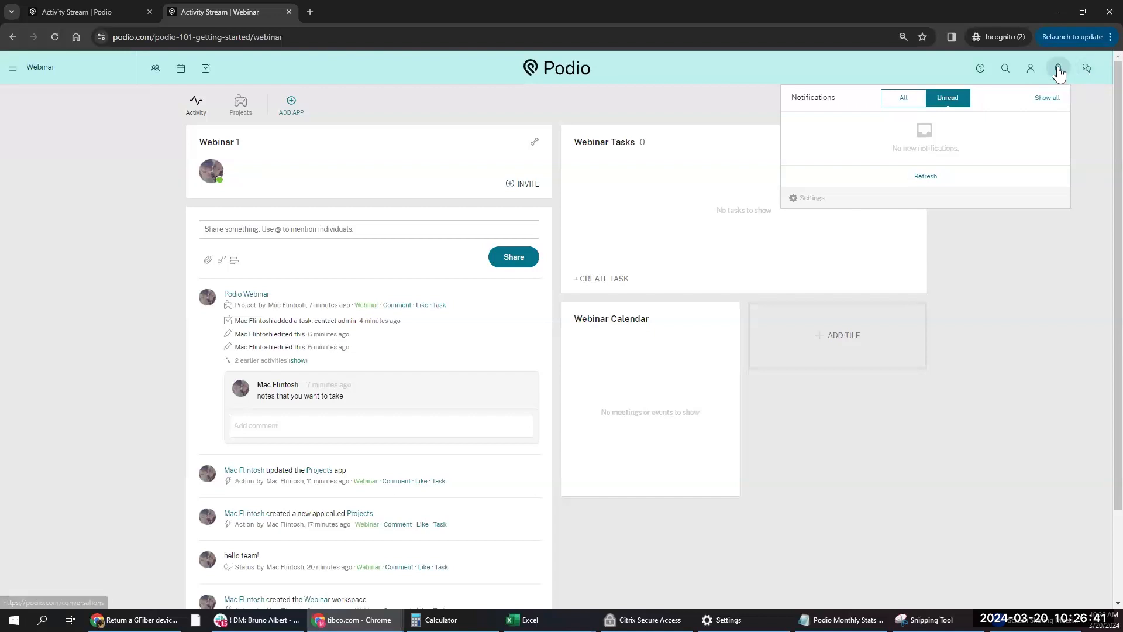
pyautogui.click(1094, 79)
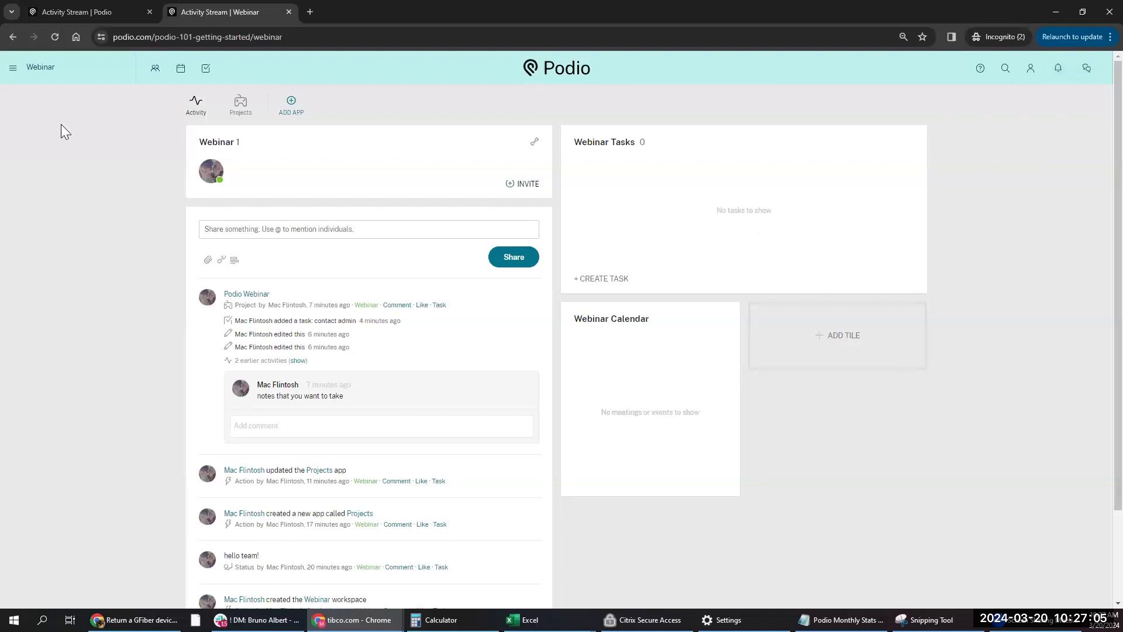
pyautogui.click(291, 102)
# - Get the Project Management pack from the App Market and confirm the installation
pyautogui.click(636, 199)
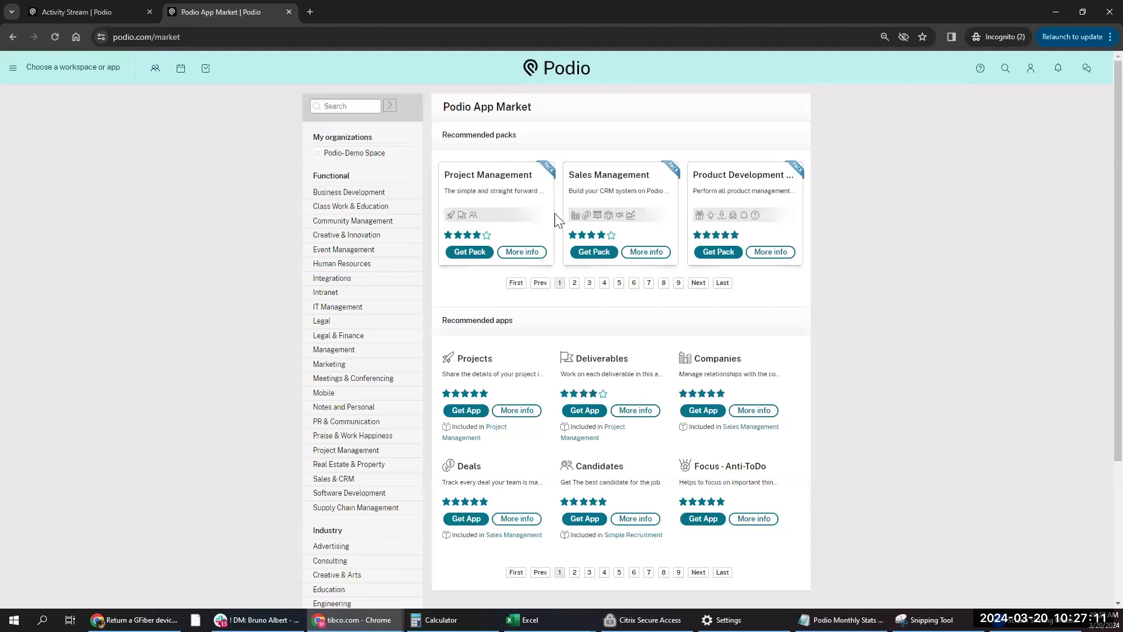
pyautogui.click(473, 256)
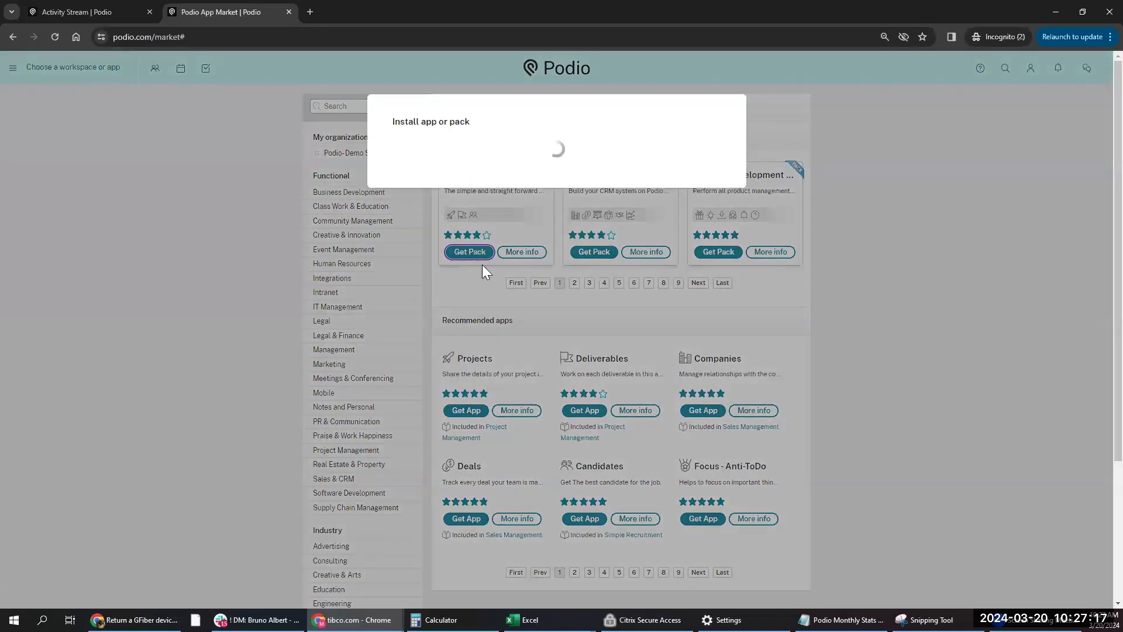
pyautogui.click(427, 203)
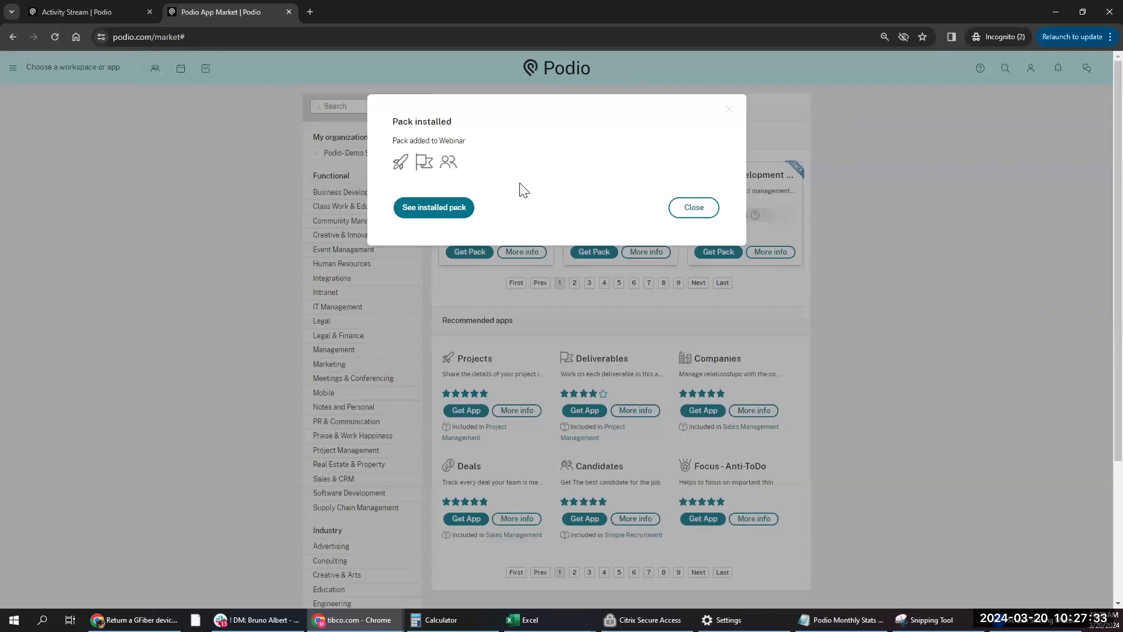
# - View the newly installed pack in Webinar and open its Deliverables app
pyautogui.click(450, 205)
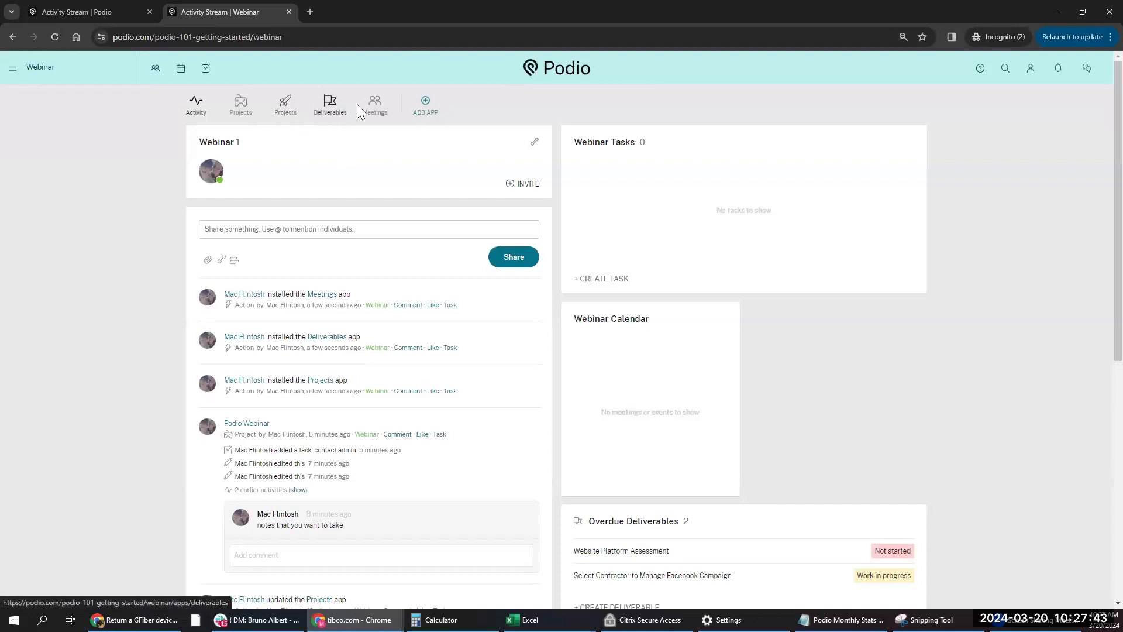
pyautogui.click(328, 108)
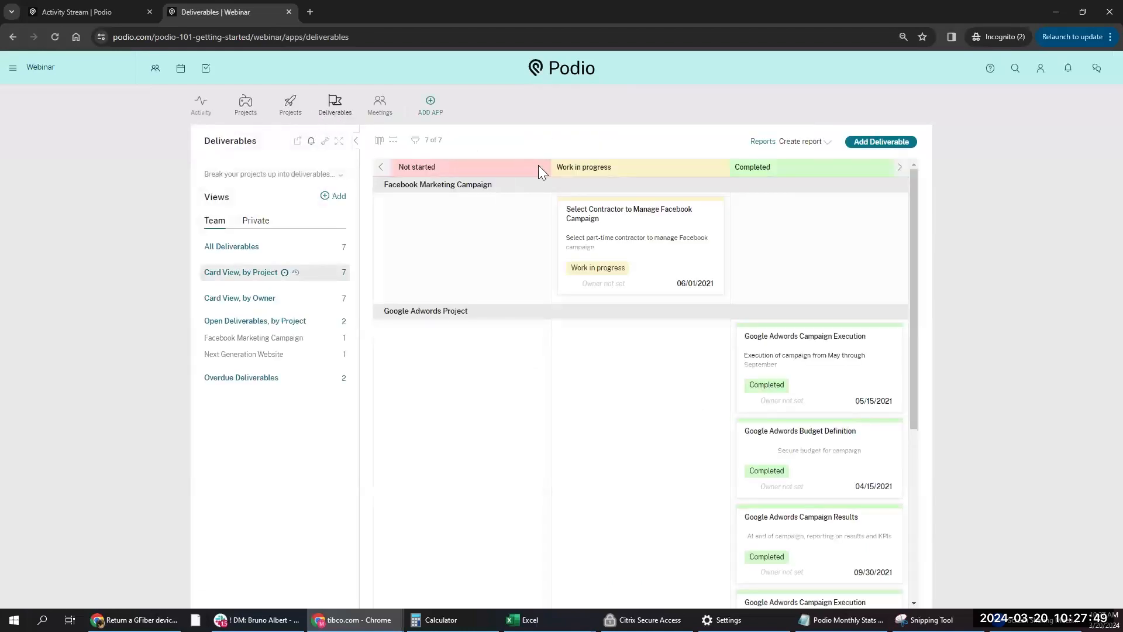
# - Open the 'Select Contractor to Manage Facebook Campaign' deliverable card
pyautogui.click(672, 241)
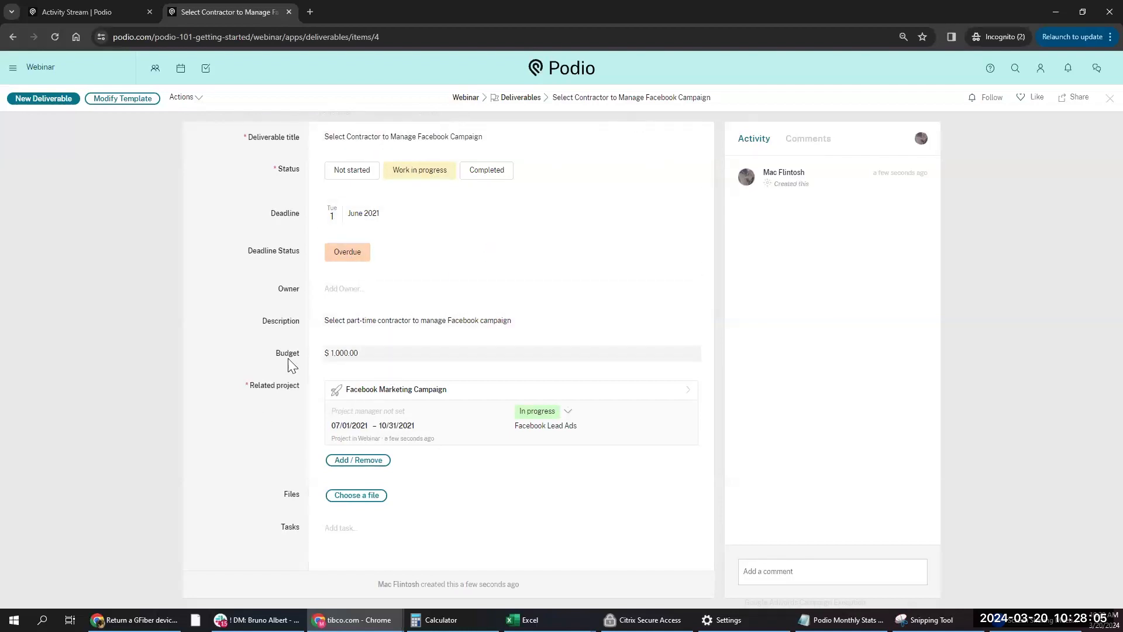
# - Clear an accidental text selection on the open deliverable's page
pyautogui.moveTo(252, 386); pyautogui.dragTo(306, 388)
pyautogui.click(262, 408)
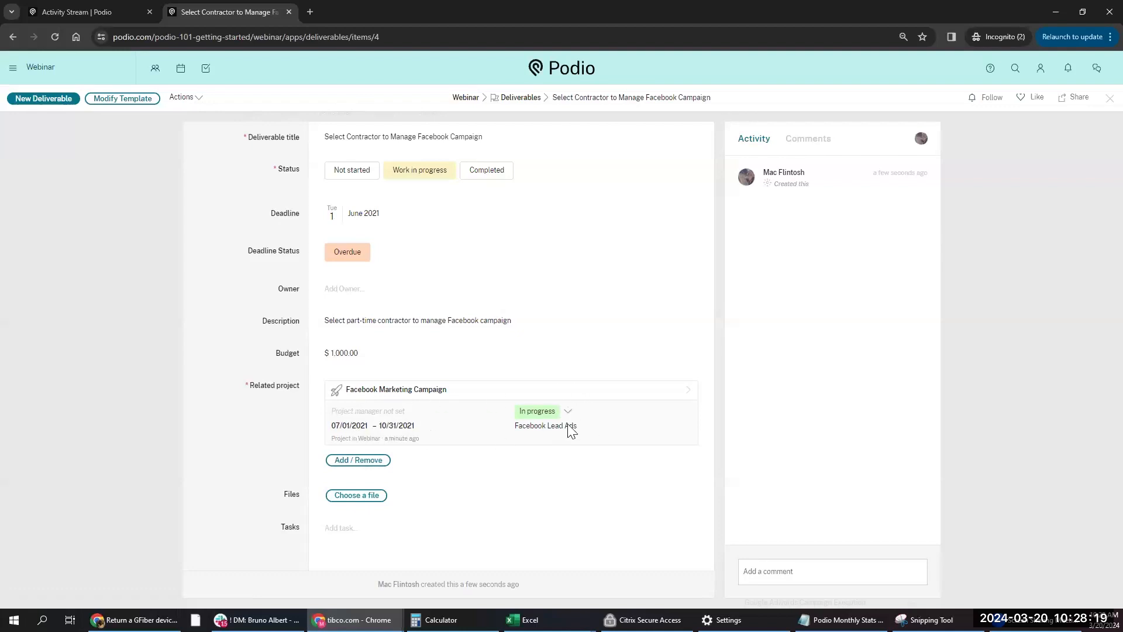
# - Open the linked Facebook Marketing Campaign project from Related project
pyautogui.click(358, 392)
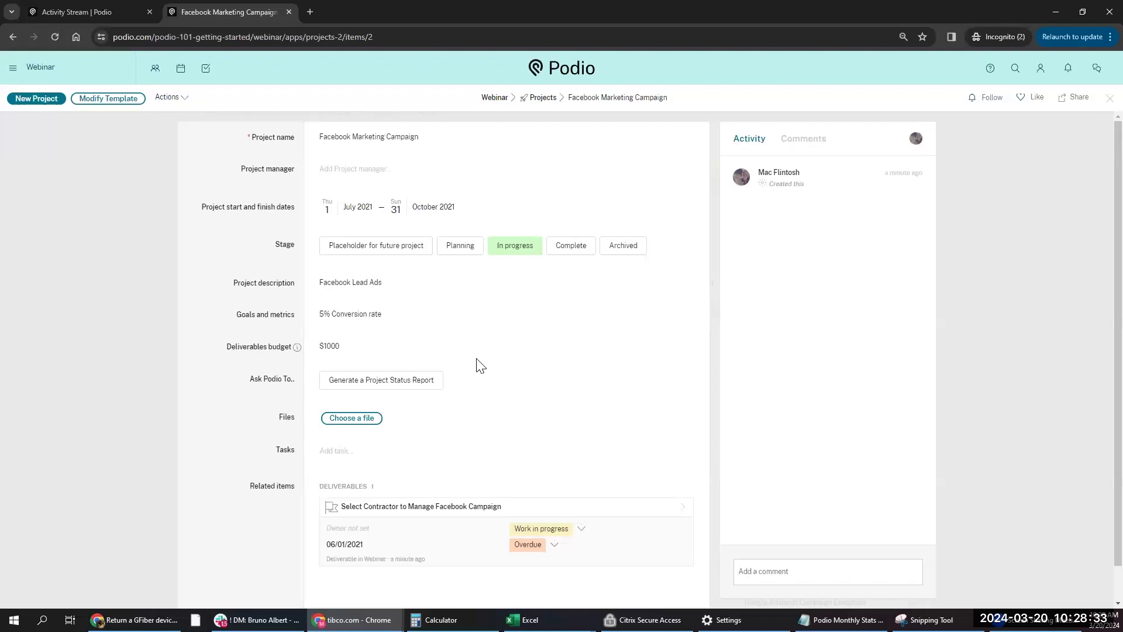
# - Back on the Deliverables board, move the contractor card to another status and back to Work in progress
pyautogui.click(443, 518)
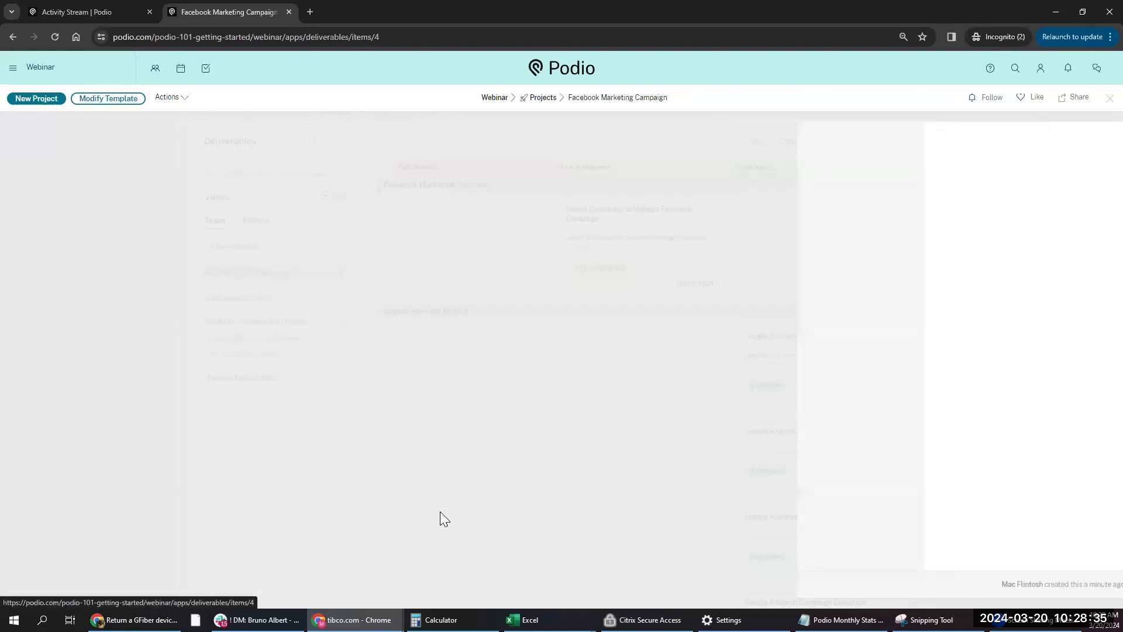
pyautogui.click(510, 98)
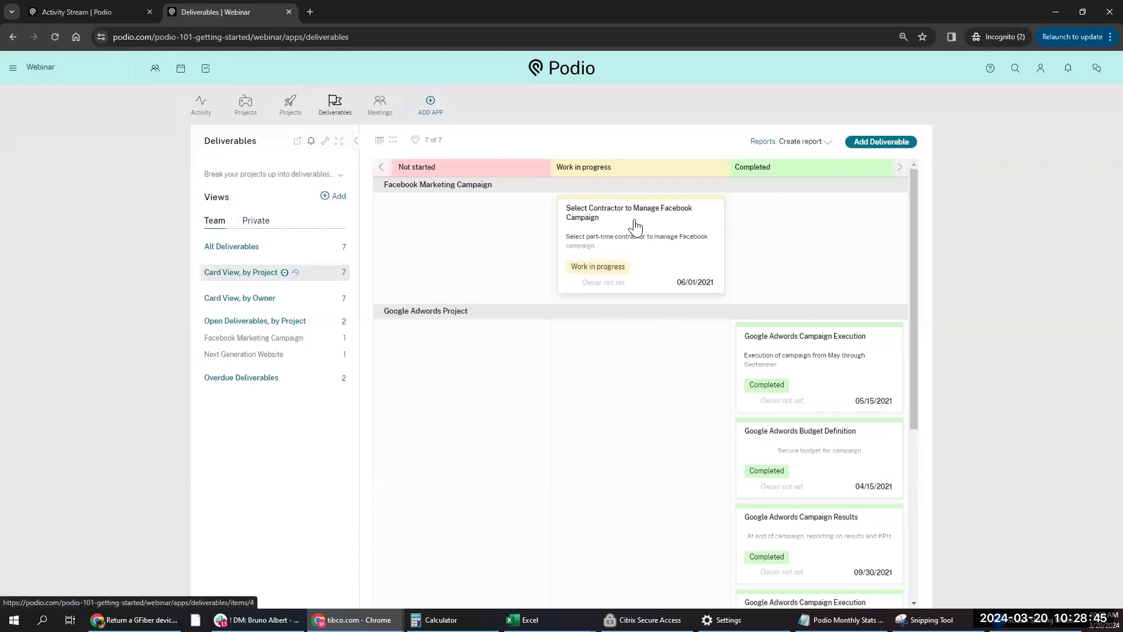
pyautogui.moveTo(635, 222); pyautogui.dragTo(799, 183)
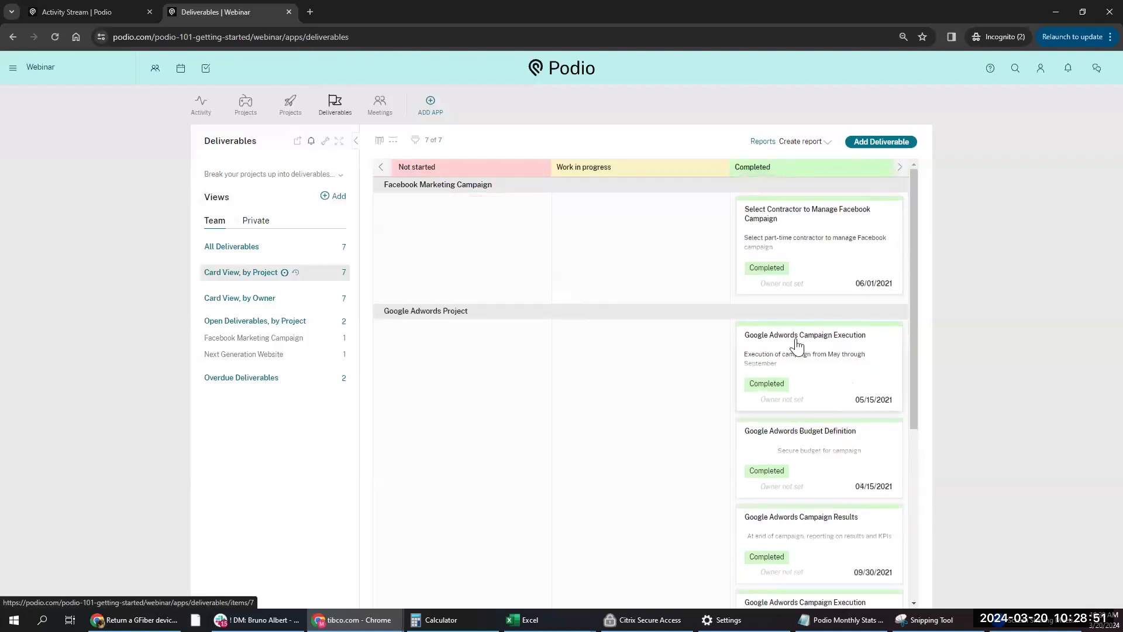
pyautogui.moveTo(772, 218); pyautogui.dragTo(621, 237)
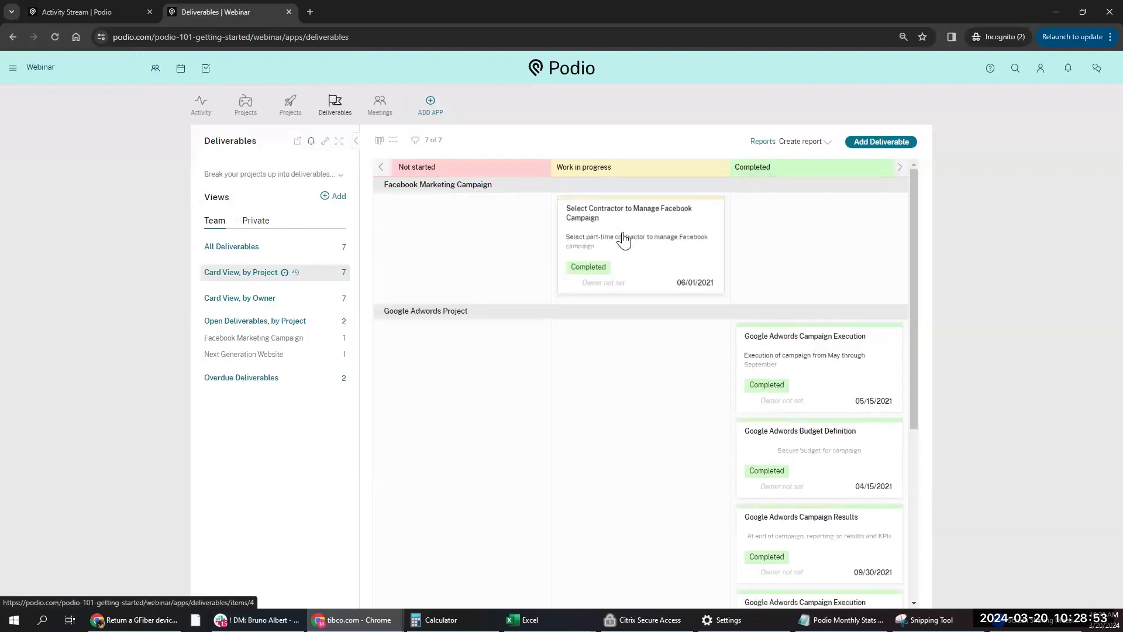
pyautogui.click(326, 143)
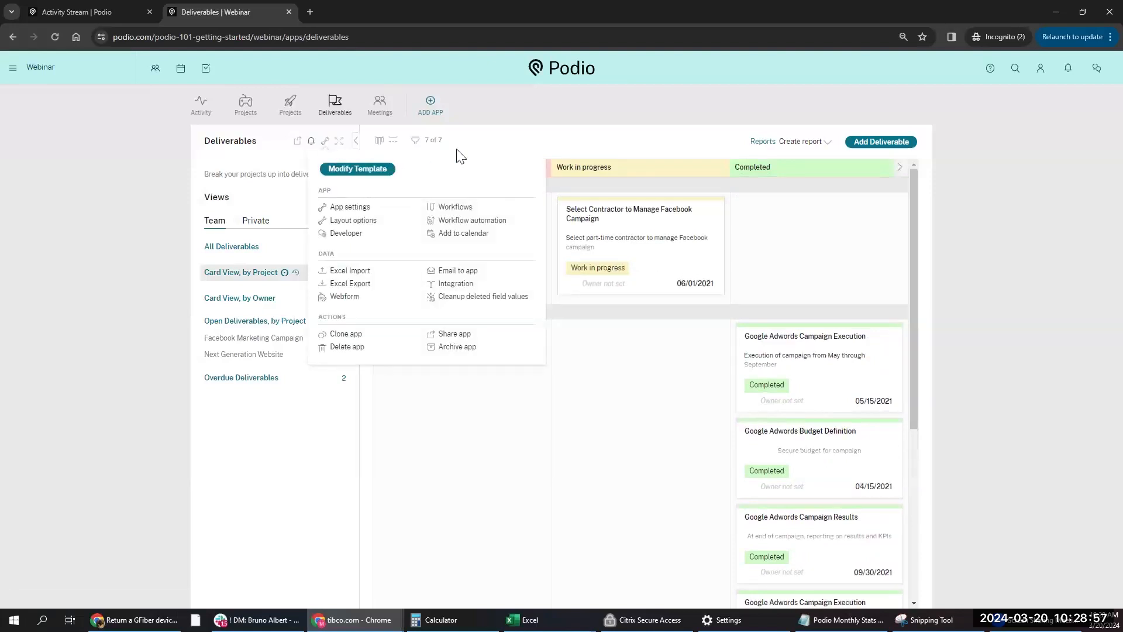
# - Switch the Deliverables layout to badges, then to the table layout
pyautogui.click(379, 141)
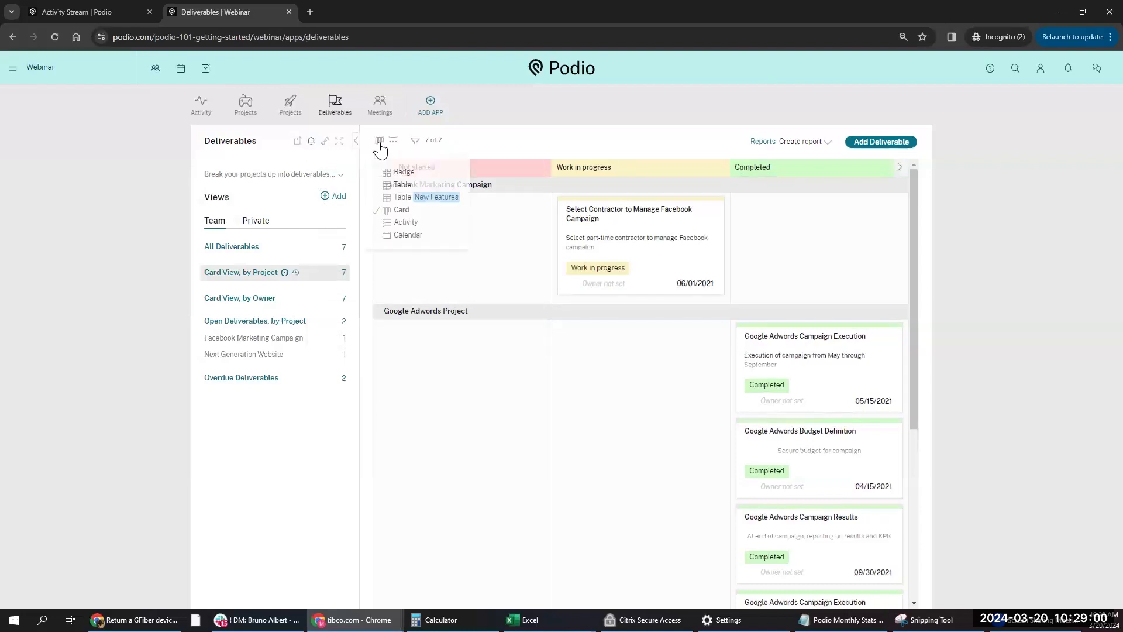
pyautogui.click(402, 172)
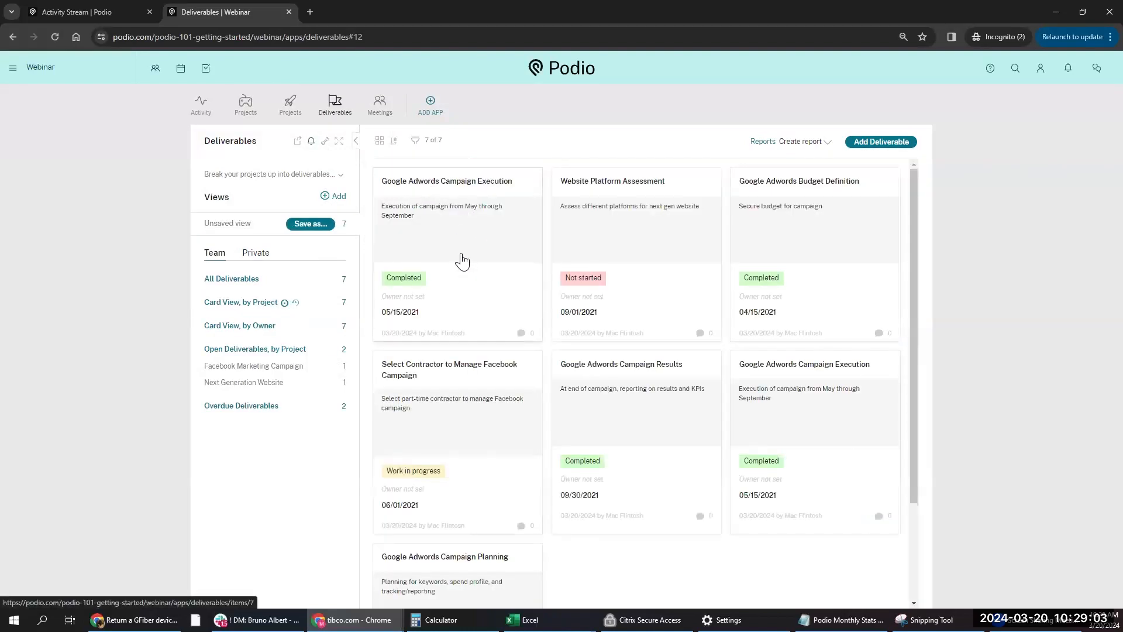
pyautogui.click(379, 141)
pyautogui.click(402, 184)
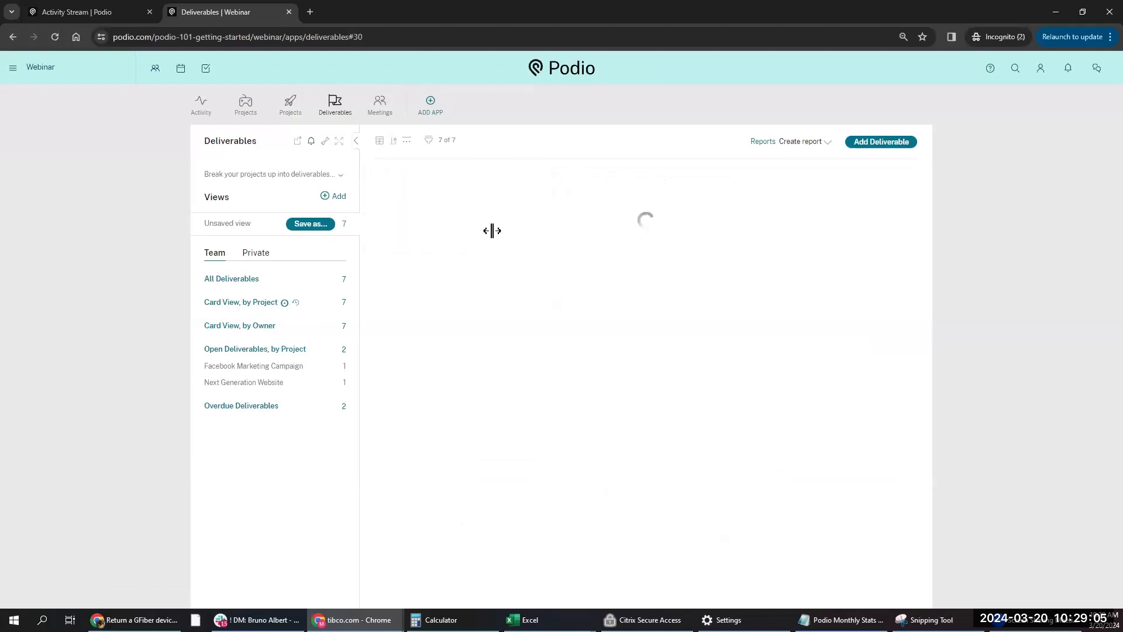
pyautogui.click(380, 142)
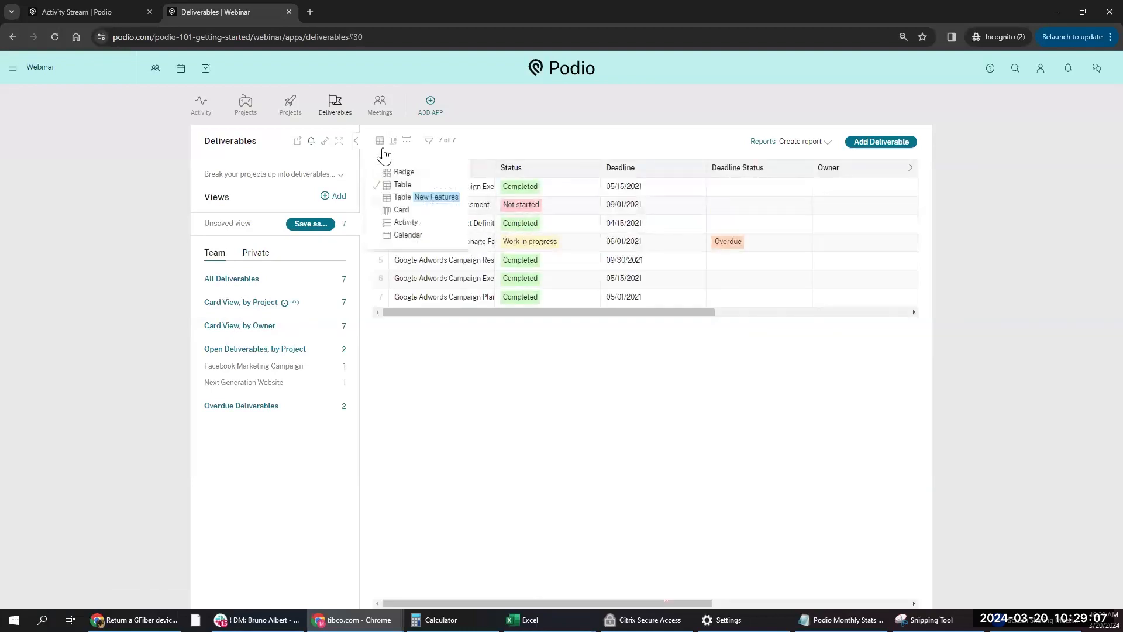
pyautogui.click(400, 198)
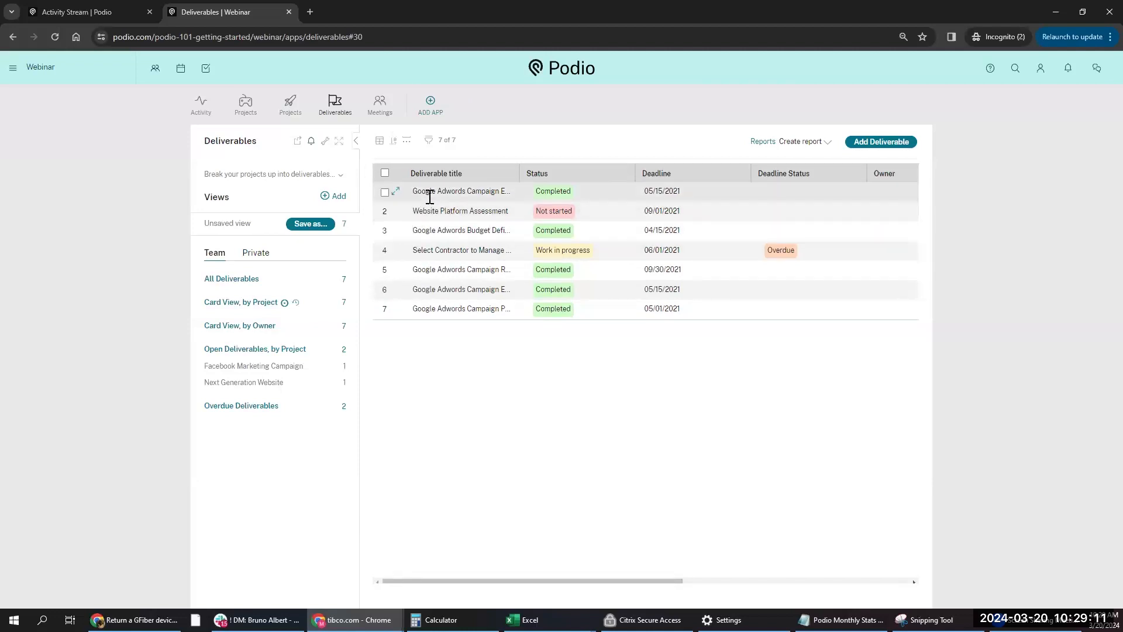
# - Pin the Deliverable title column, sort by Deadline ascending, and move Deadline after Deadline Status and Owner
pyautogui.click(508, 172)
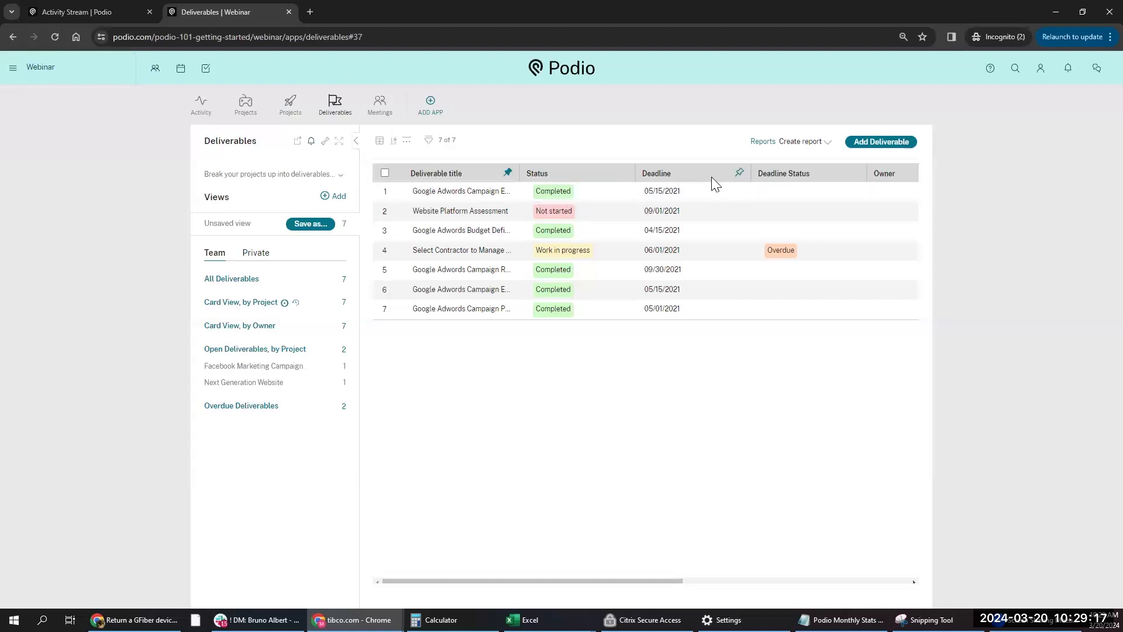
pyautogui.click(689, 175)
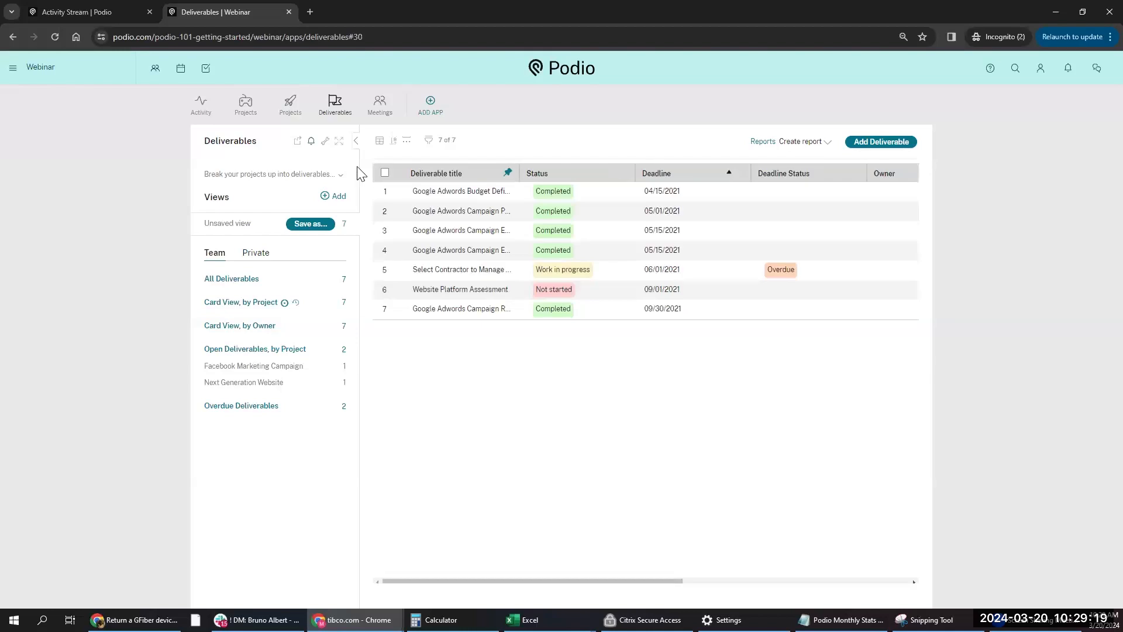
pyautogui.moveTo(688, 172); pyautogui.dragTo(789, 179)
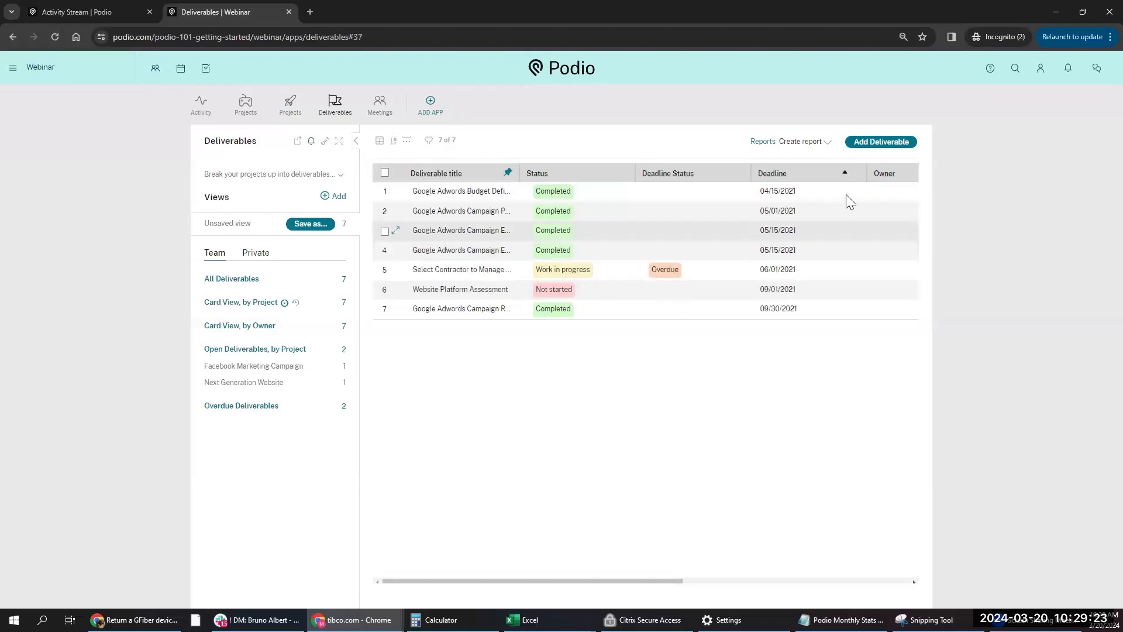
pyautogui.moveTo(890, 172); pyautogui.dragTo(796, 175)
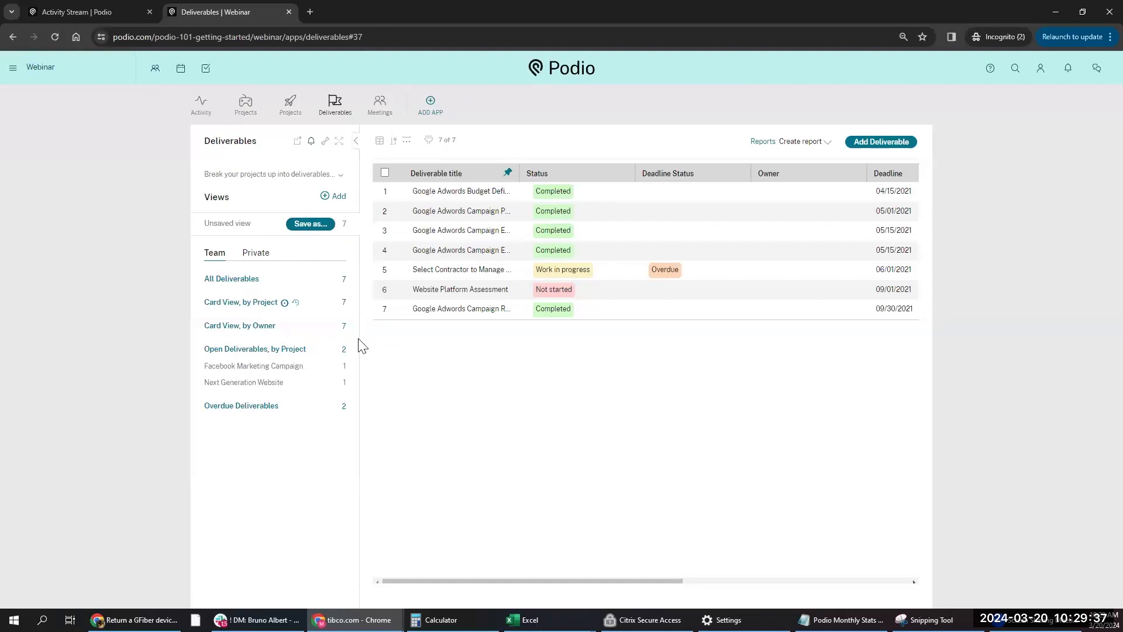
# - Preview the deliverables in the Activity stream layout and then the month Calendar layout
pyautogui.click(380, 140)
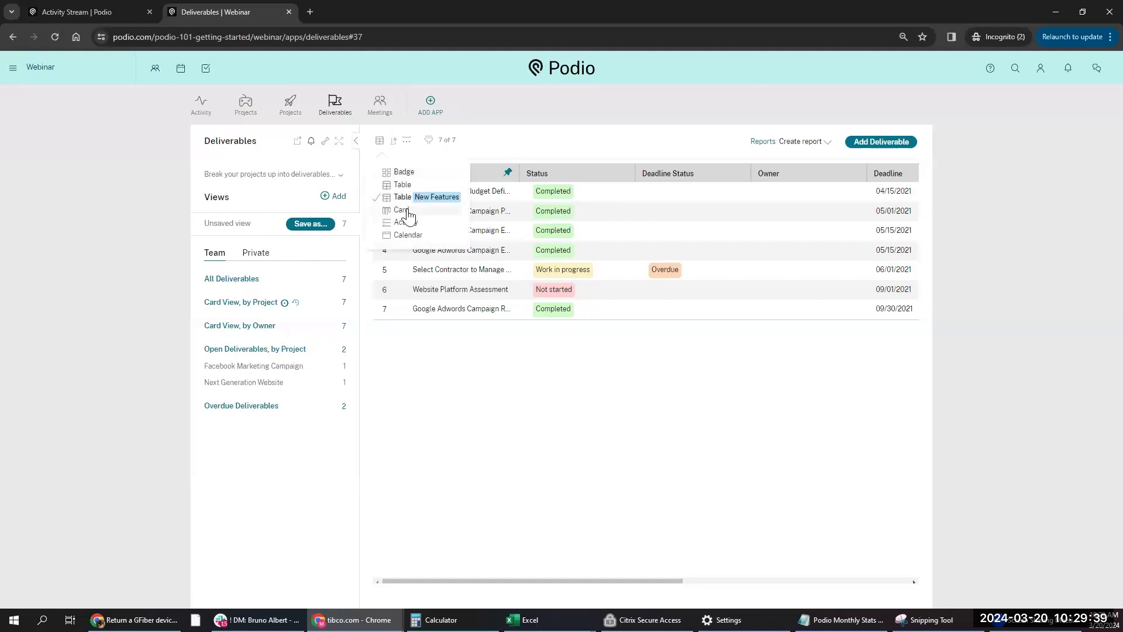
pyautogui.click(409, 223)
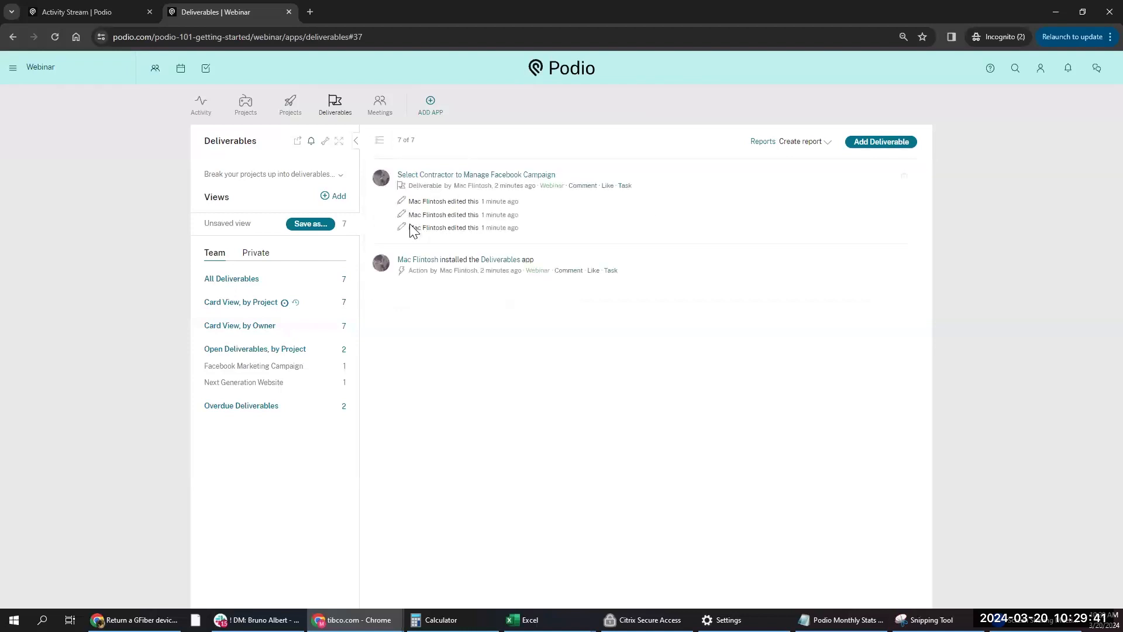
pyautogui.click(380, 140)
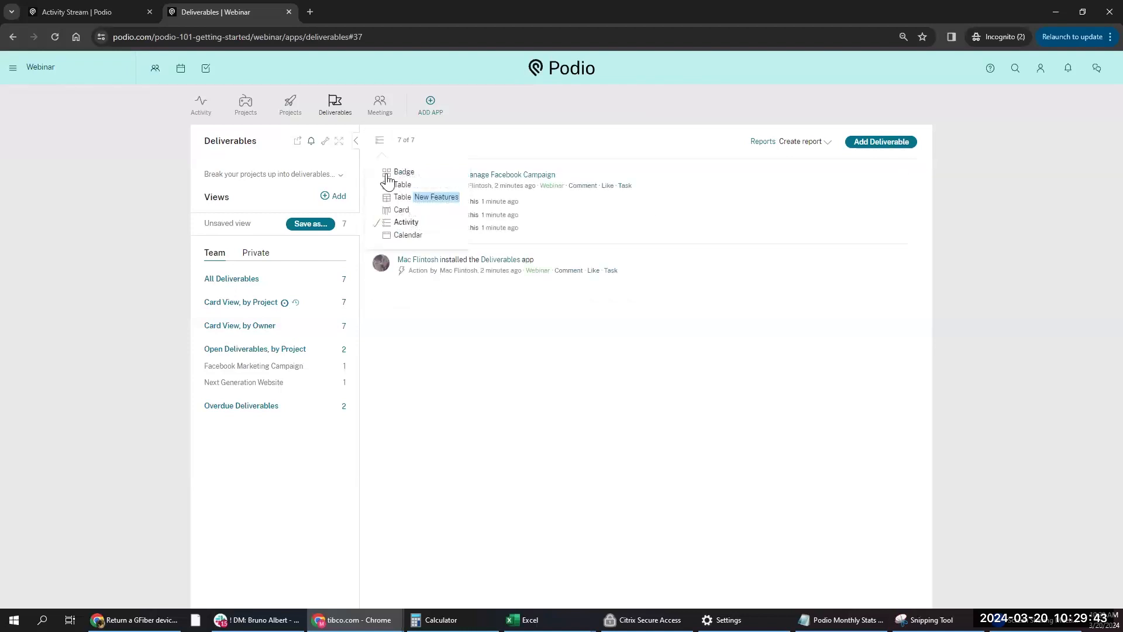
pyautogui.click(396, 235)
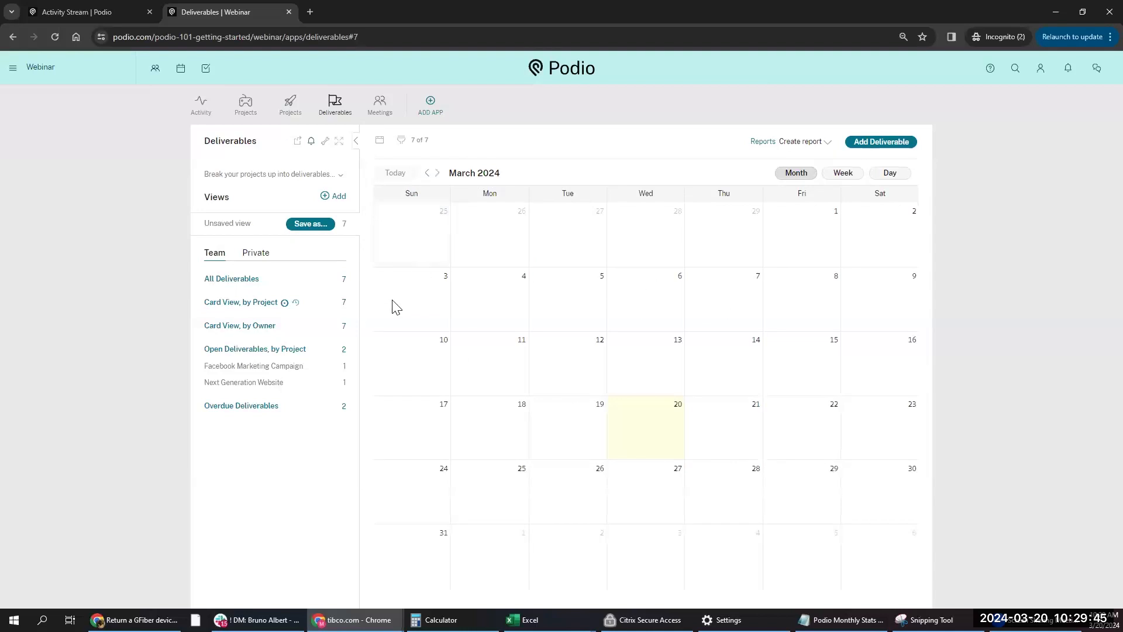
# - Return to the Table New Features layout and bring up the deliverables filter options
pyautogui.click(379, 141)
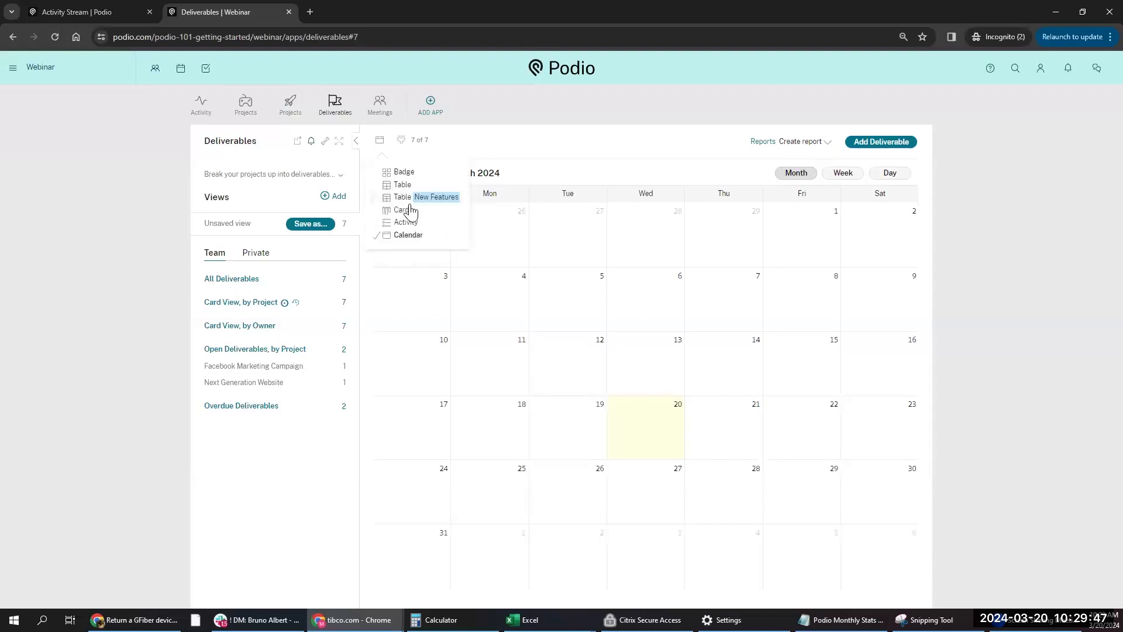
pyautogui.click(406, 197)
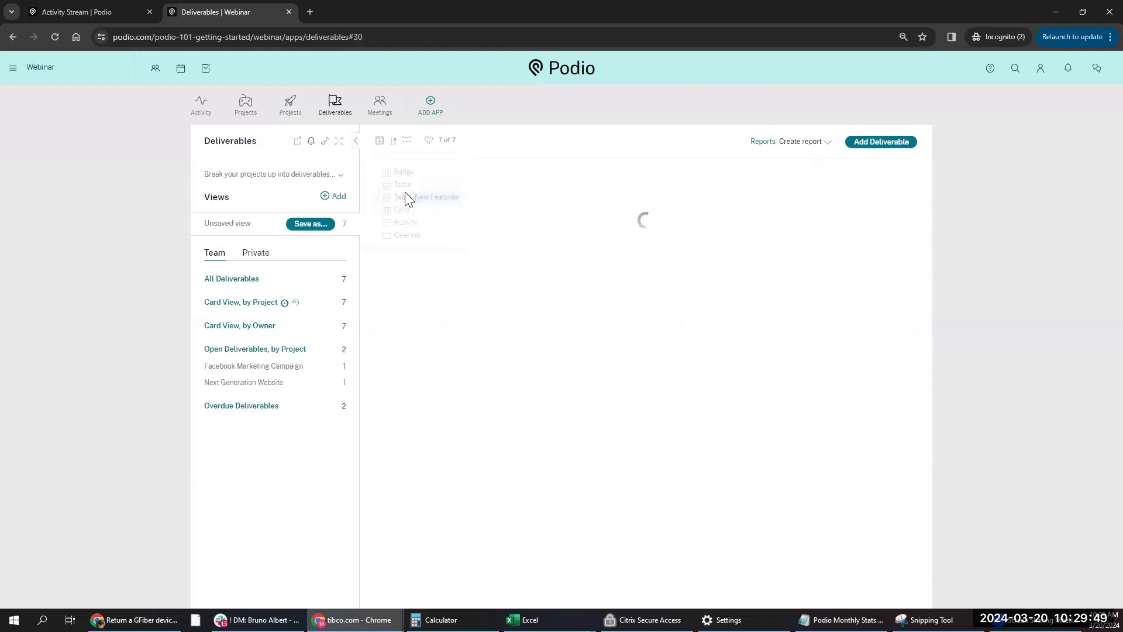
pyautogui.click(429, 142)
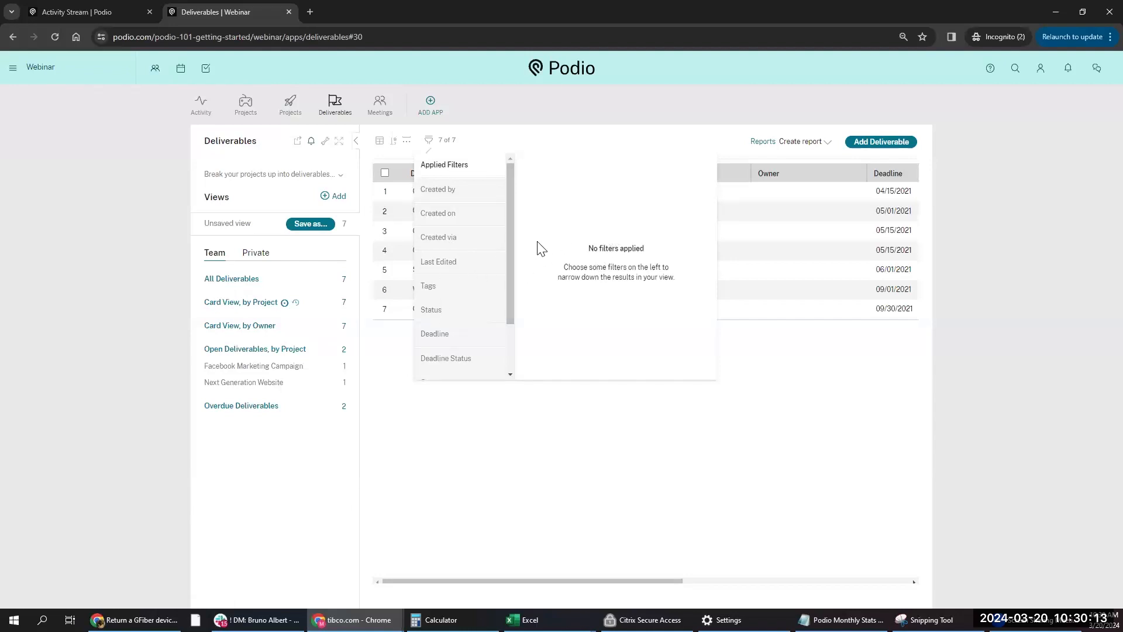
# - Filter the deliverables by Deadline Status Overdue, then clear it so all 7 show
pyautogui.click(459, 367)
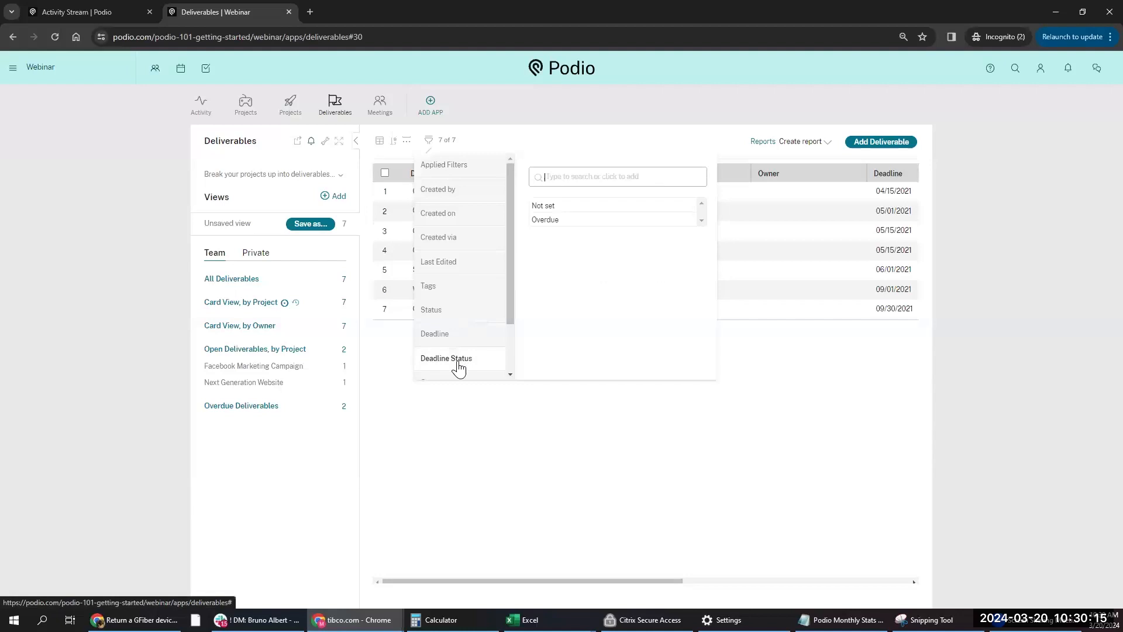
pyautogui.click(459, 345)
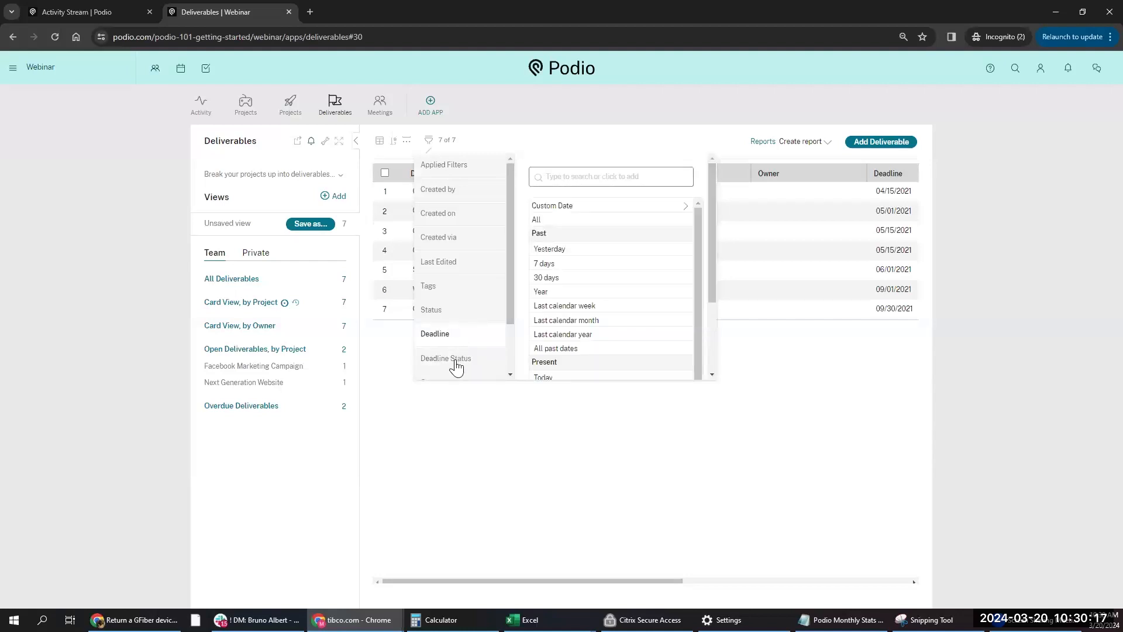
pyautogui.click(454, 366)
pyautogui.click(574, 226)
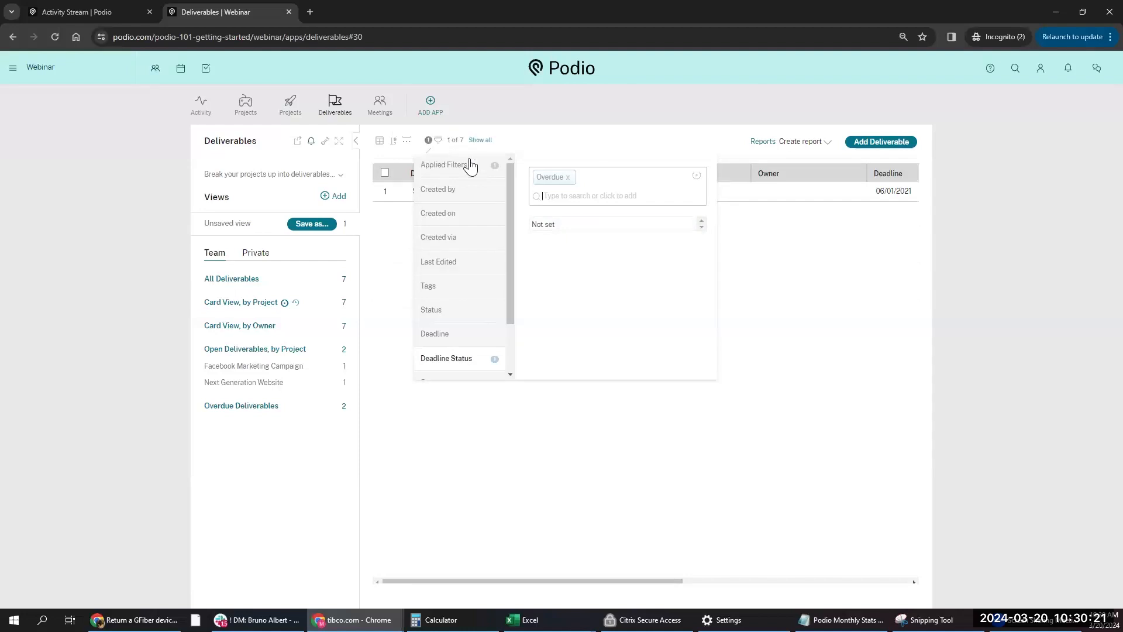
pyautogui.click(719, 222)
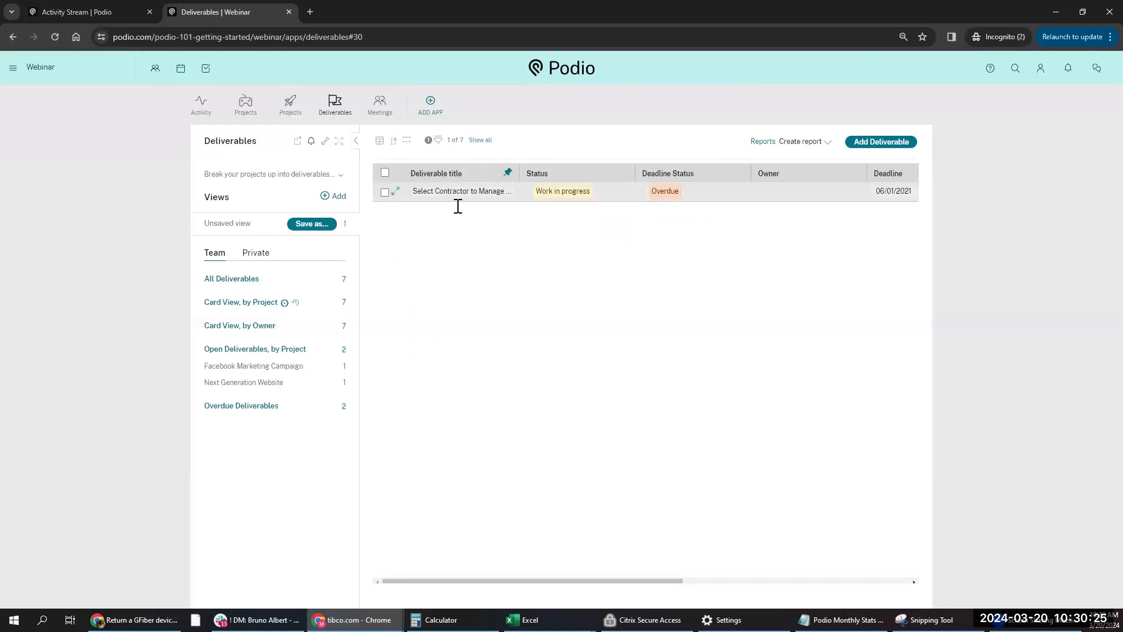
pyautogui.click(481, 140)
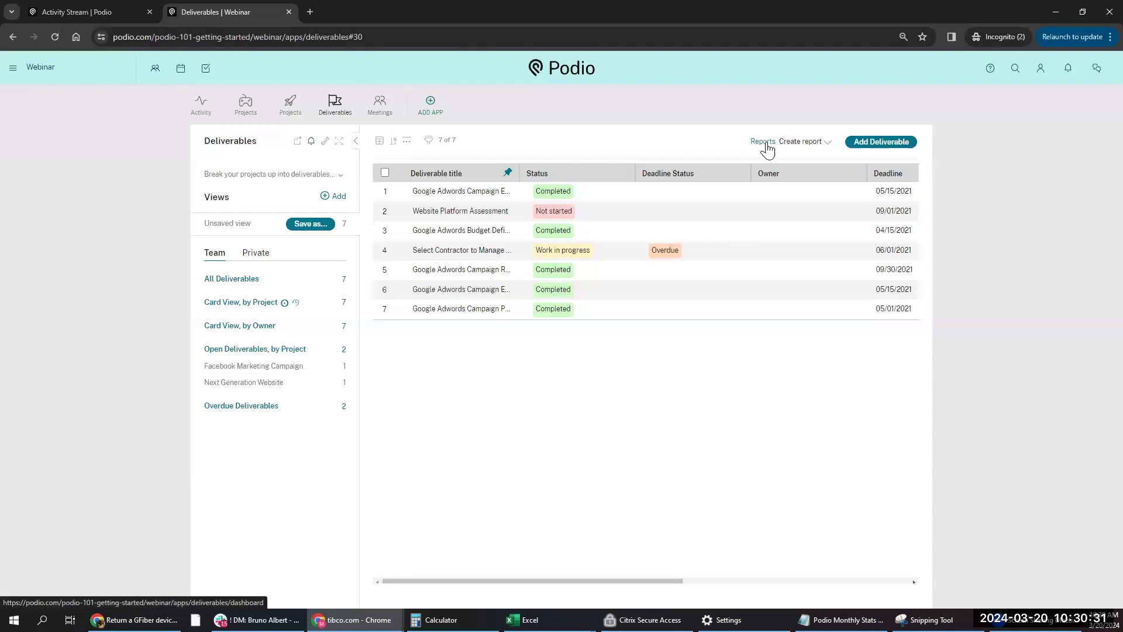
# - Start a new report counting deliverables per Related project and continue to display settings
pyautogui.click(806, 146)
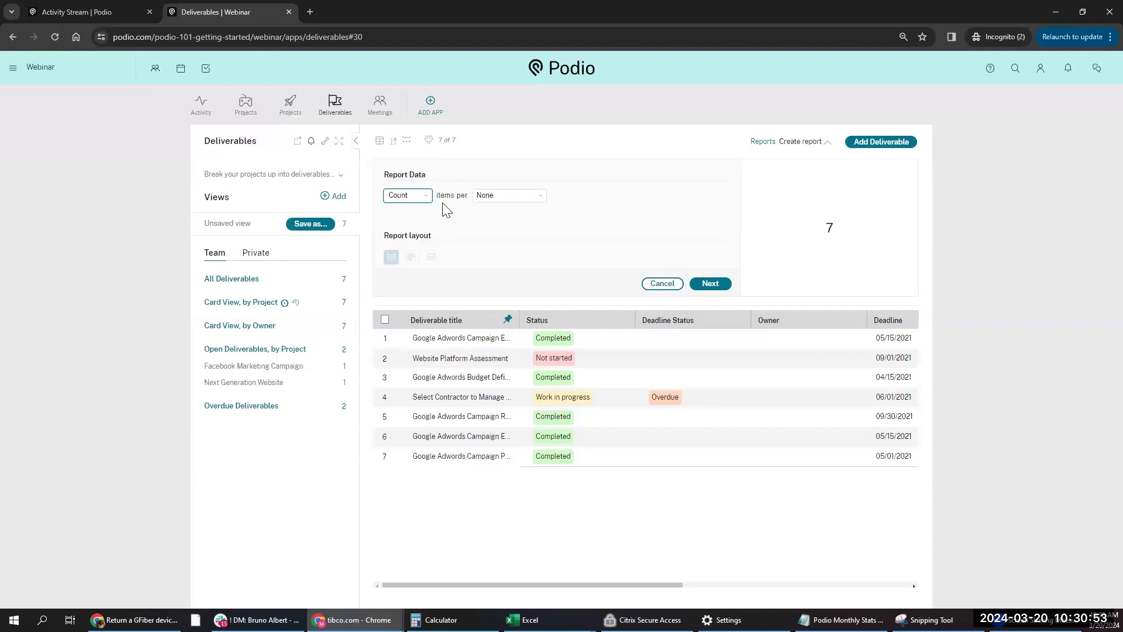
pyautogui.click(495, 198)
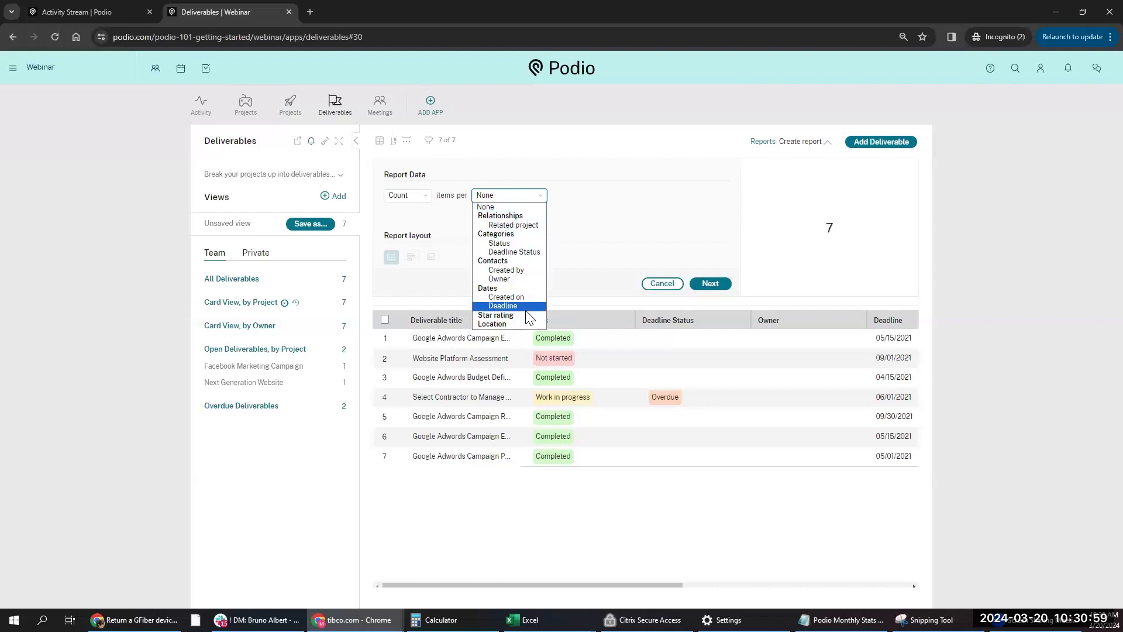
pyautogui.click(521, 224)
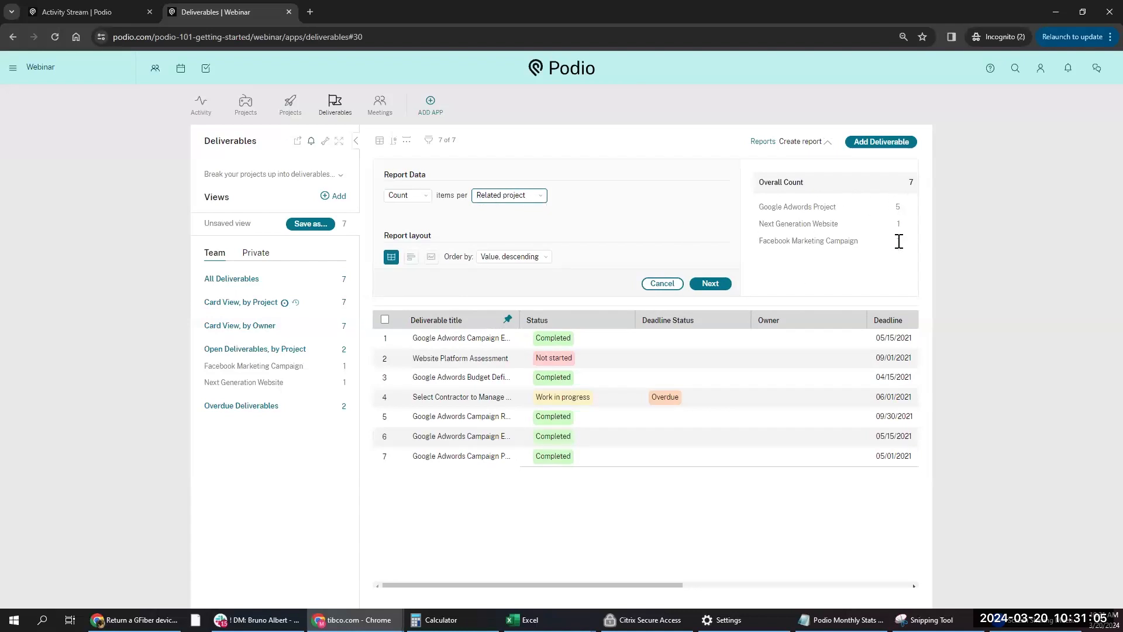
pyautogui.click(711, 285)
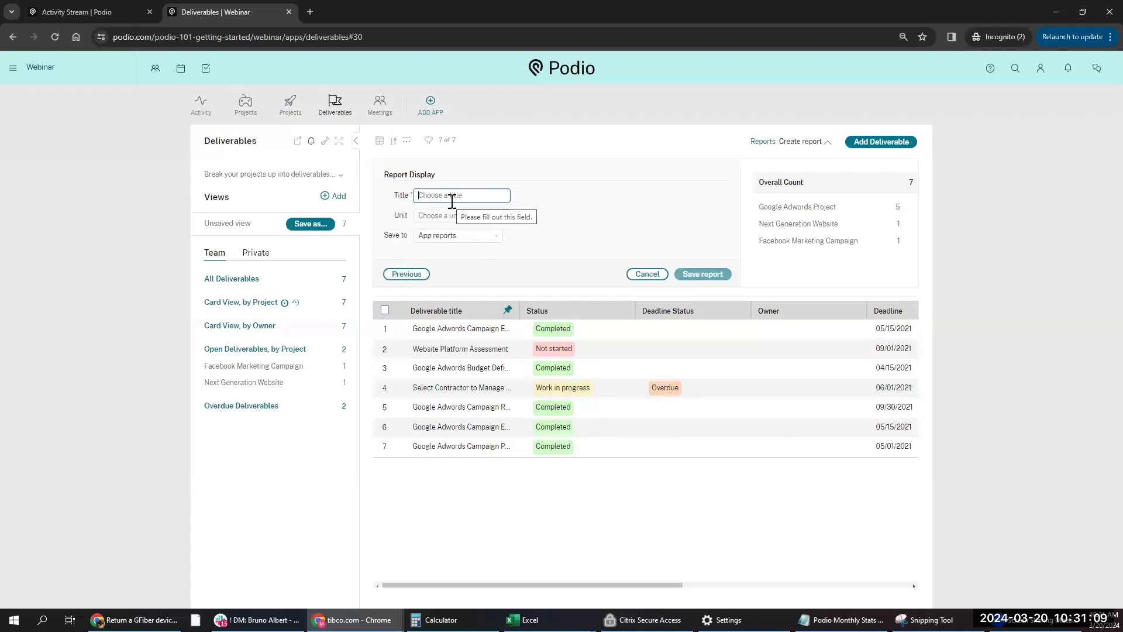
# - Title the report 'By Project', leave the unit label blank, and show the Save to choices
pyautogui.write('De')
pyautogui.press('BackSpace')
pyautogui.press('BackSpace')
pyautogui.write('Ey Project')
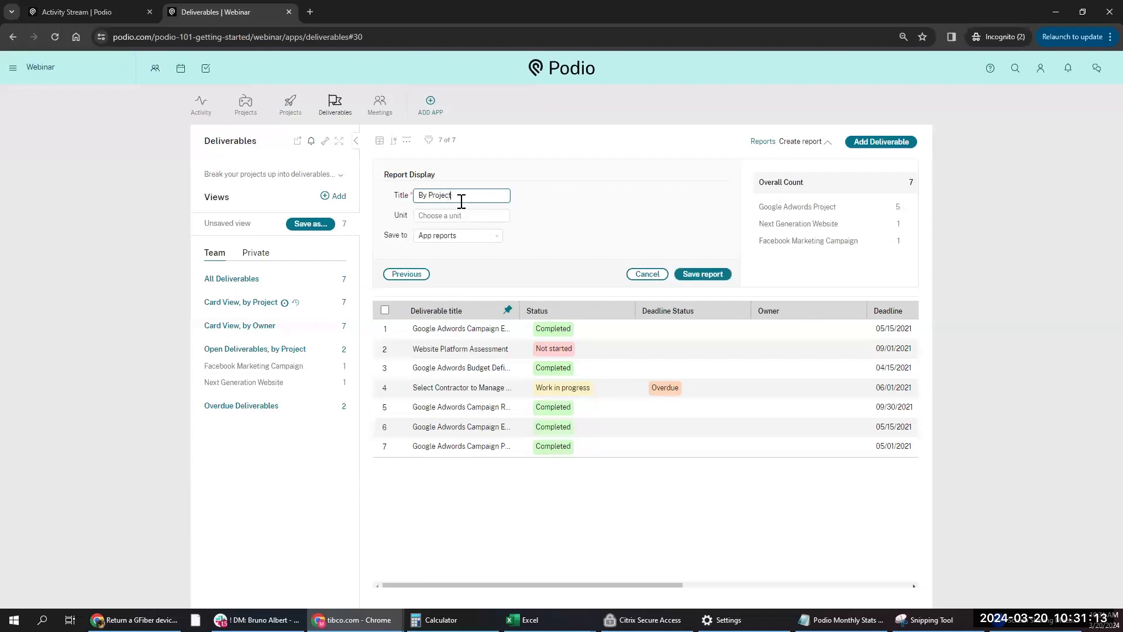
pyautogui.click(478, 219)
pyautogui.write('dev')
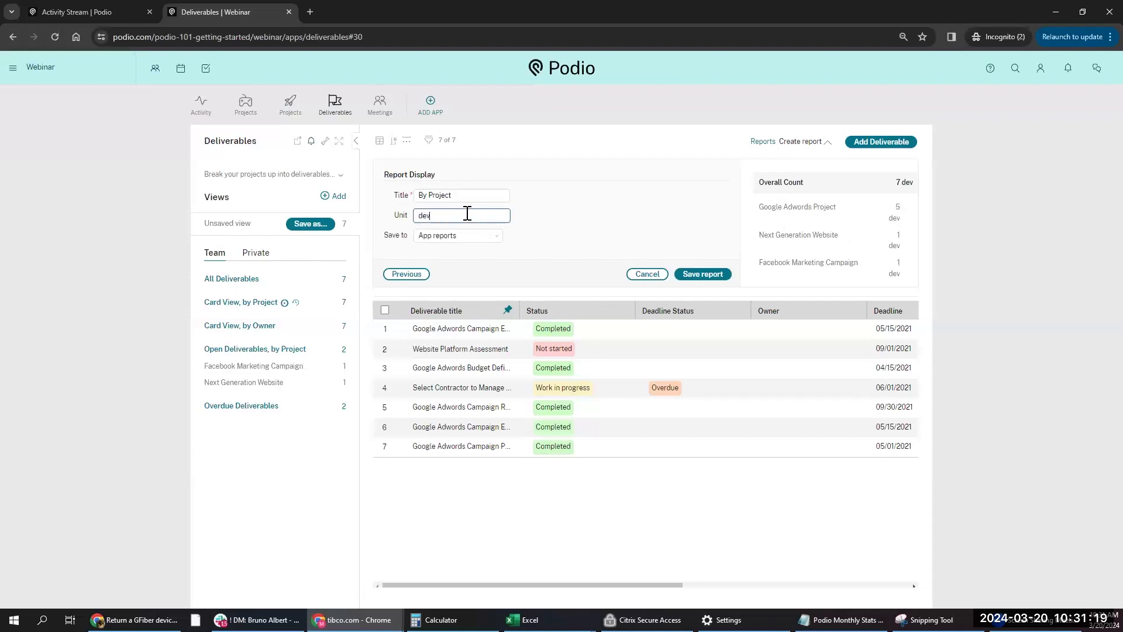
pyautogui.press('BackSpace')
pyautogui.press('BackSpace')
pyautogui.press('BackSpace')
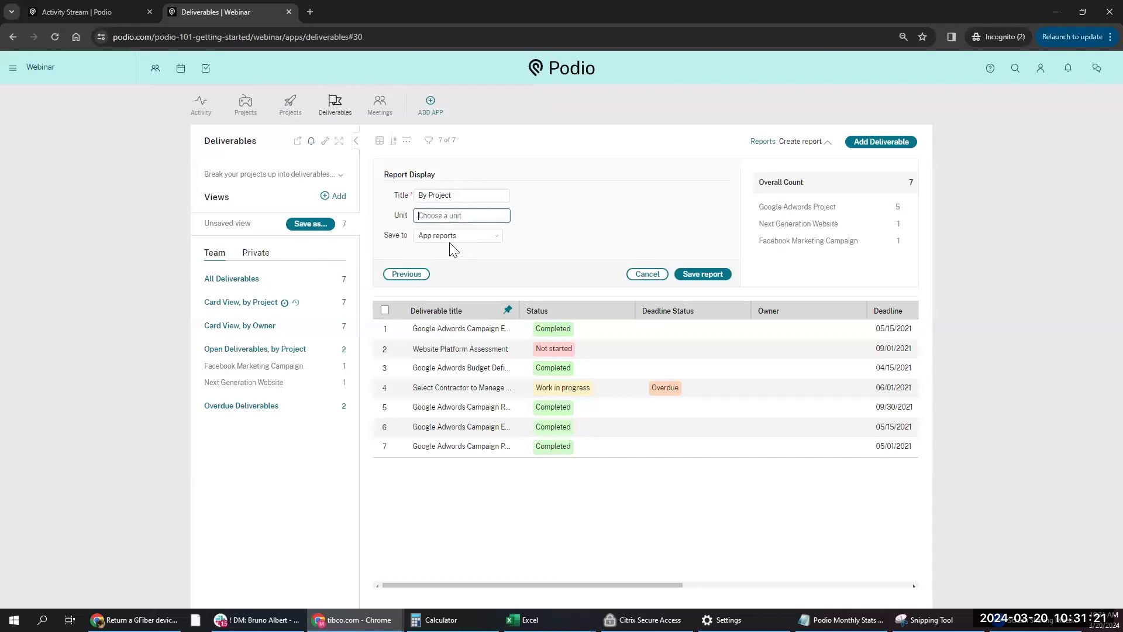
pyautogui.click(454, 237)
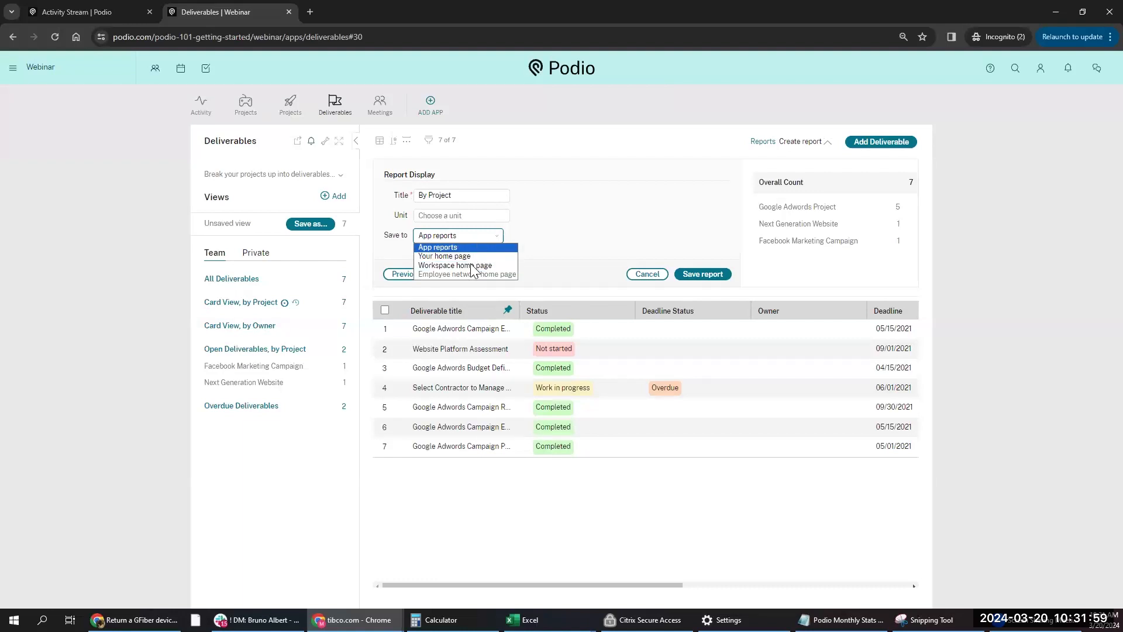
# - Save the 'By Project' report to the Webinar workspace home page
pyautogui.click(455, 264)
pyautogui.click(705, 273)
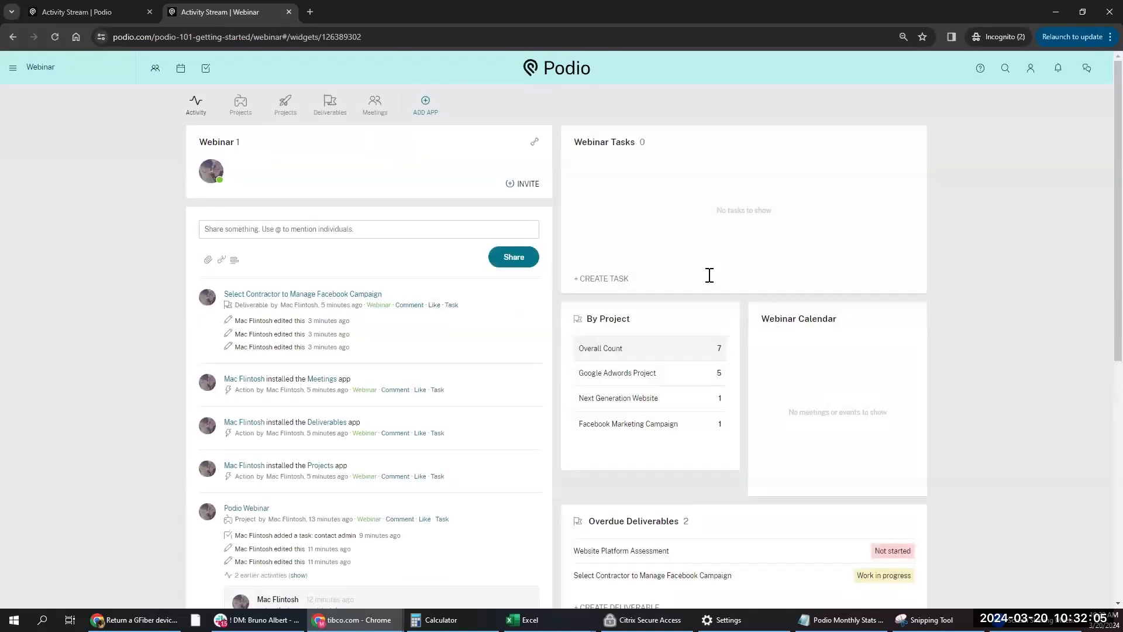
# - Open Google Adwords Project's deliverables (5 of 7) from the home page By Project widget
pyautogui.scroll(-3, 702, 316)
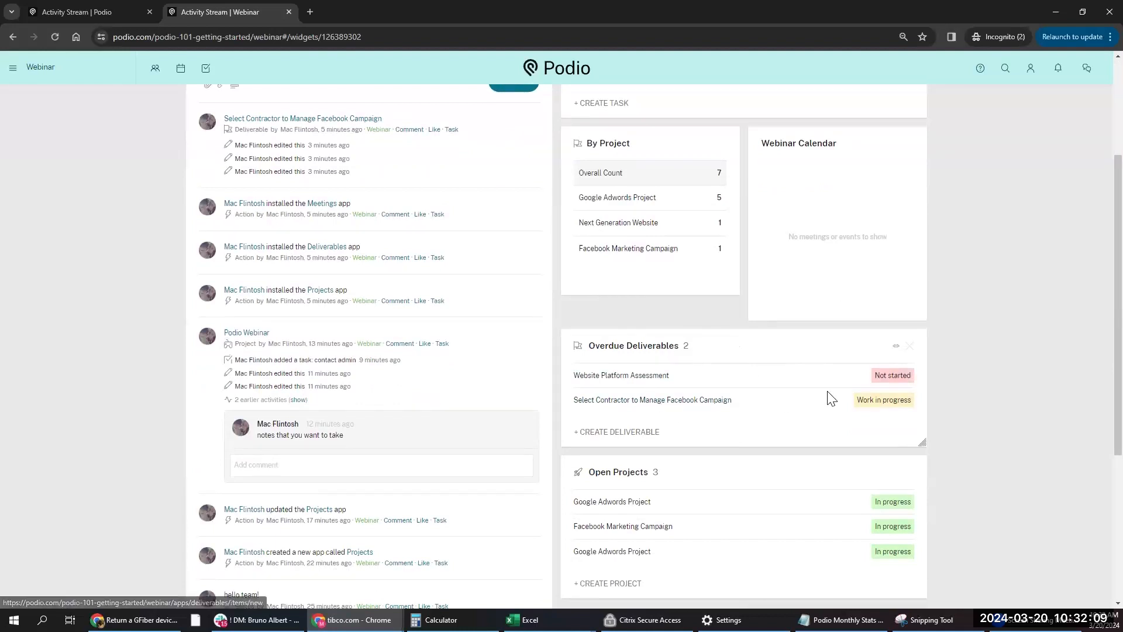
pyautogui.scroll(-2, 712, 450)
pyautogui.scroll(5, 709, 436)
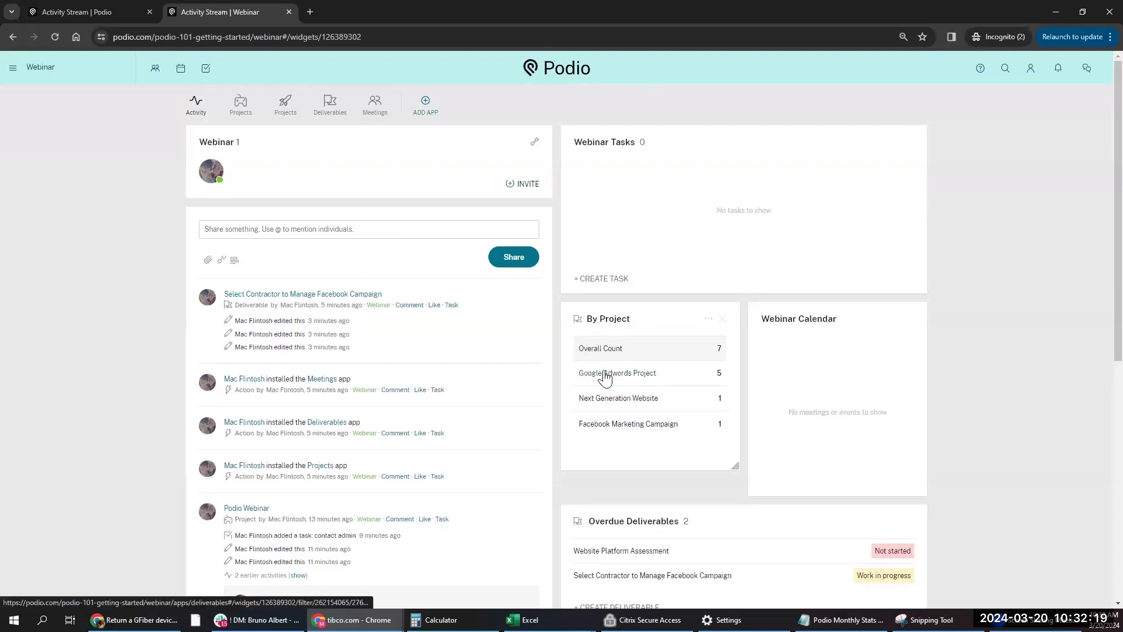
pyautogui.click(719, 373)
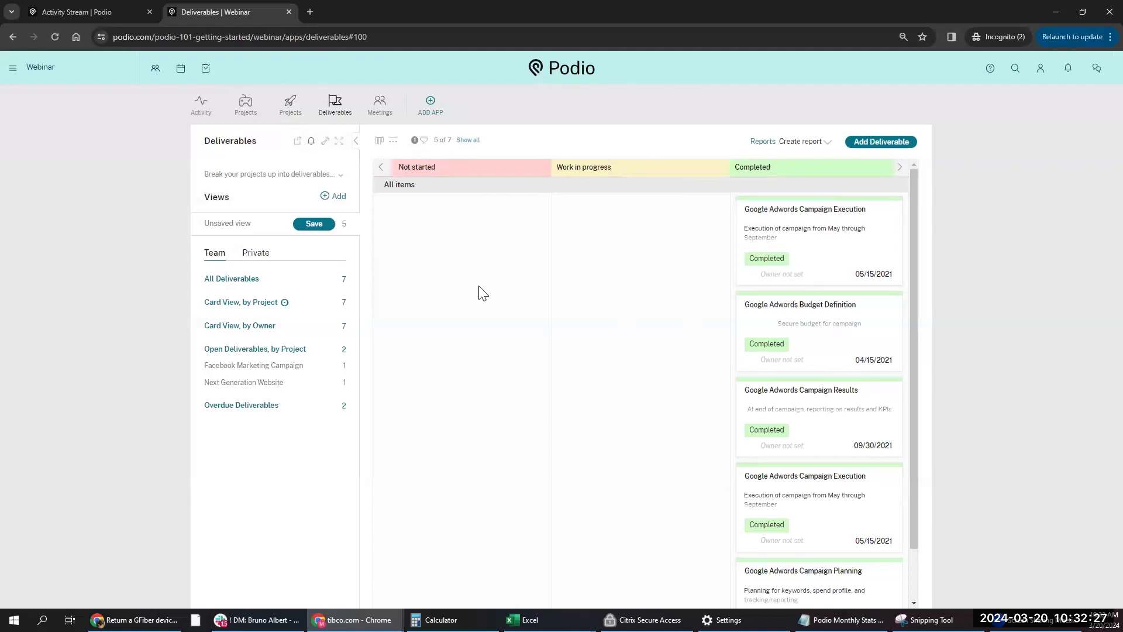
# - Open the Deliverables Webform generator from the app's wrench menu under Data
pyautogui.click(326, 142)
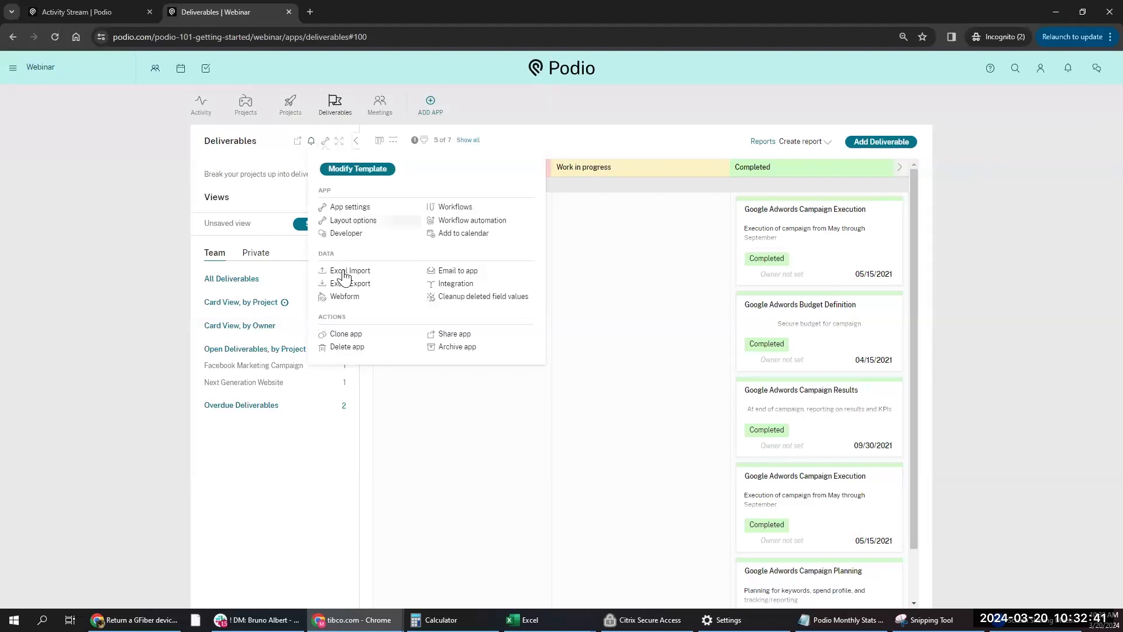
pyautogui.click(345, 297)
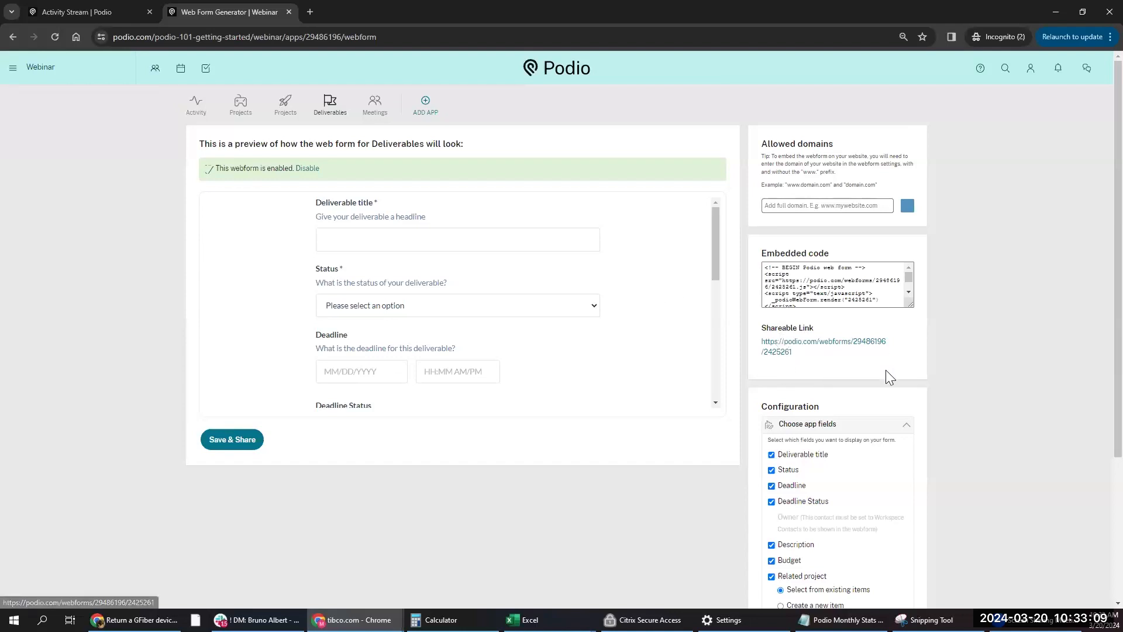
# - Uncheck Status, Deadline Status and Related project from the form fields, then expand Title & Description
pyautogui.scroll(-1, 561, 251)
pyautogui.scroll(-1, 857, 307)
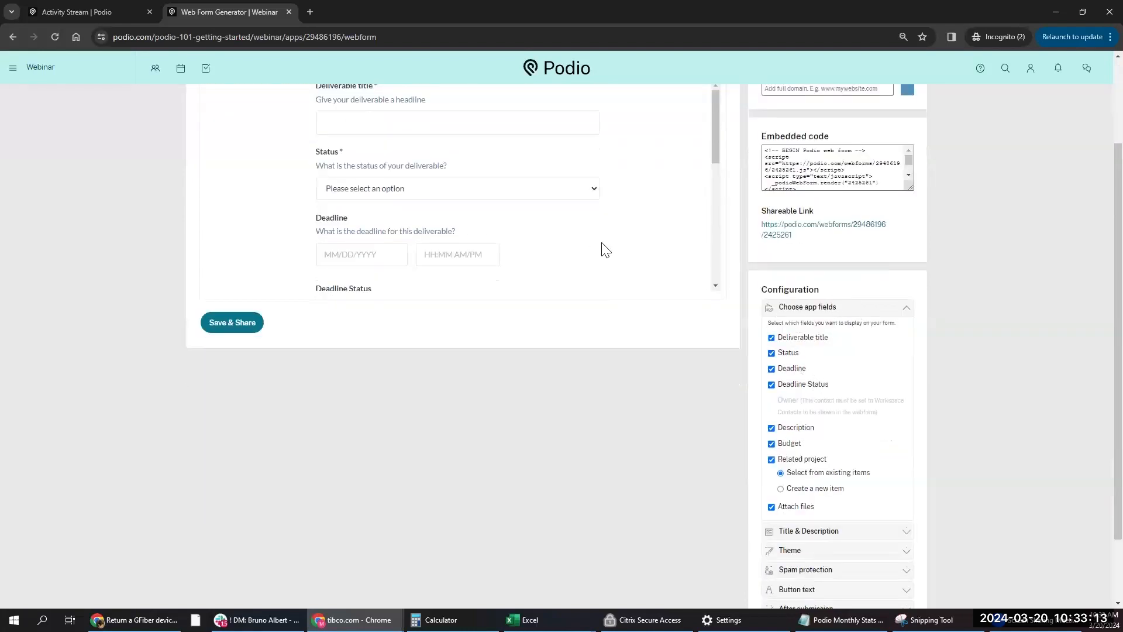
pyautogui.scroll(-5, 642, 193)
pyautogui.scroll(5, 642, 203)
pyautogui.click(771, 353)
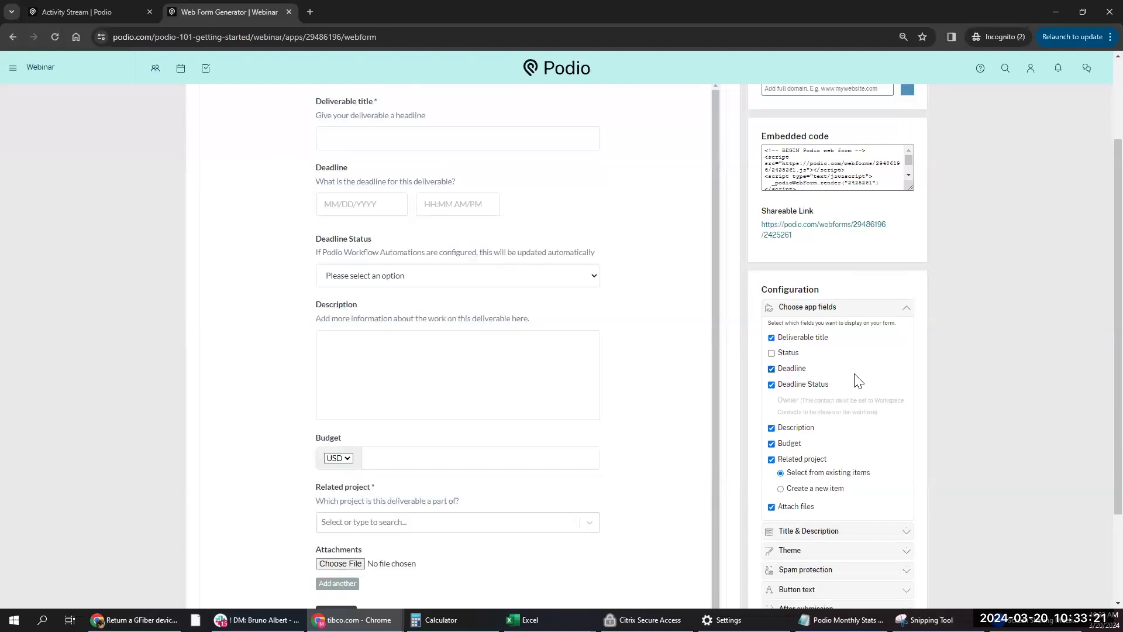
pyautogui.click(771, 384)
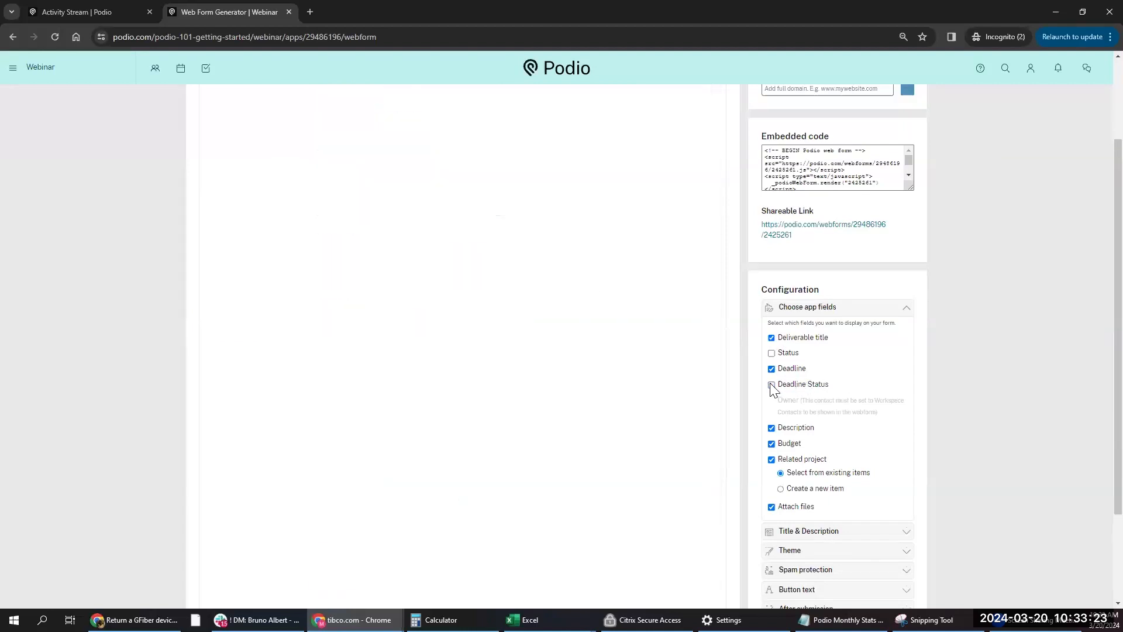
pyautogui.click(771, 459)
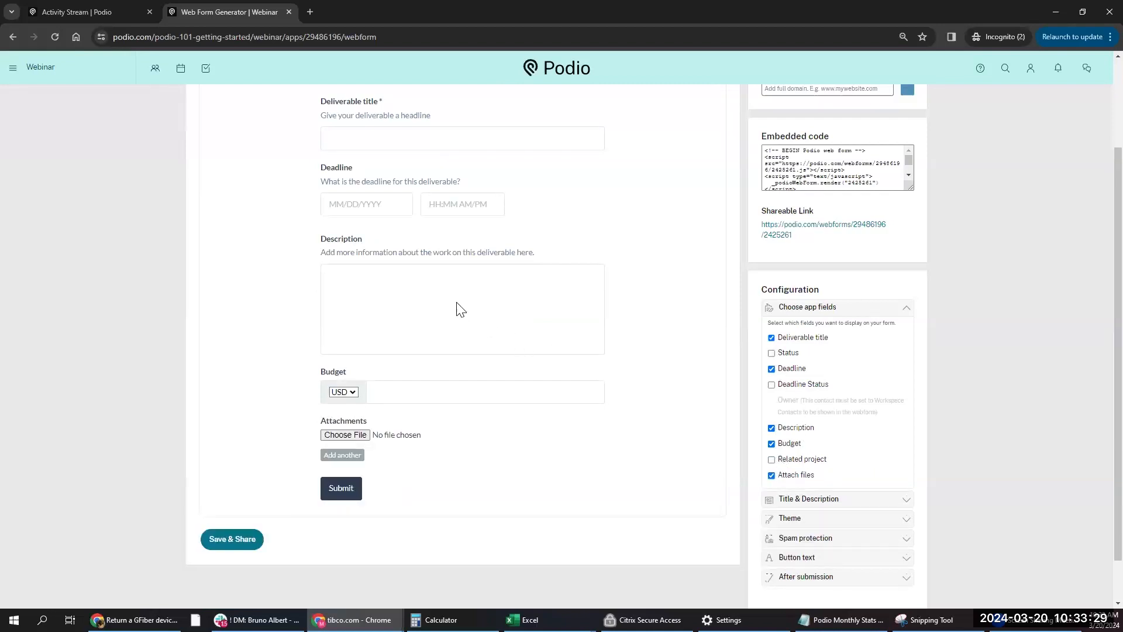
pyautogui.scroll(2, 456, 308)
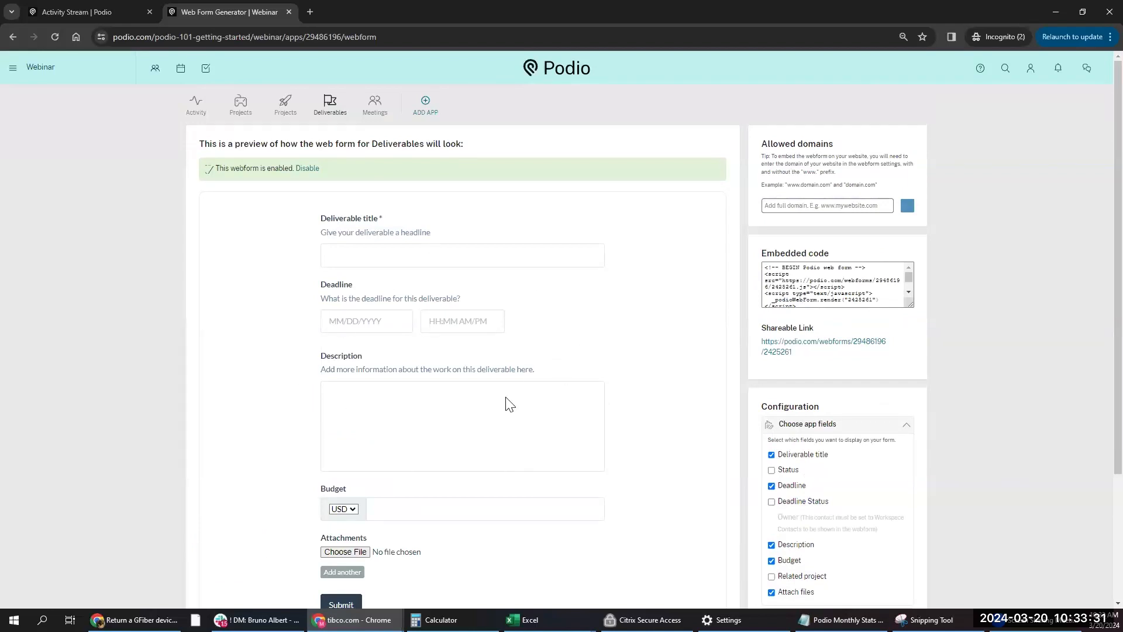
pyautogui.scroll(-2, 722, 439)
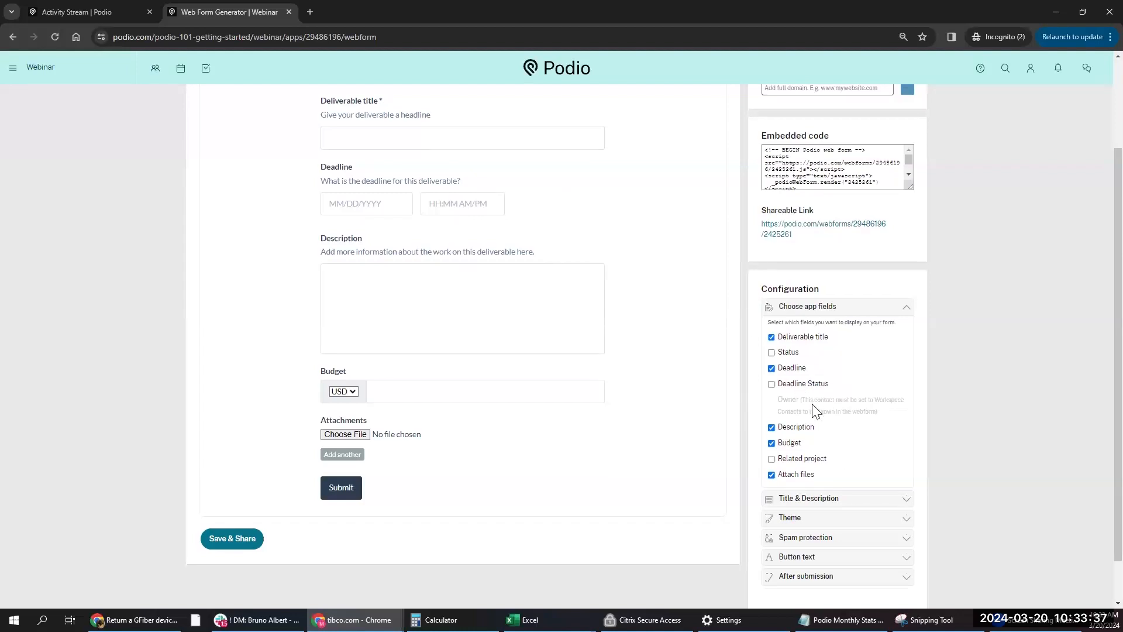
pyautogui.scroll(-1, 819, 468)
pyautogui.click(819, 502)
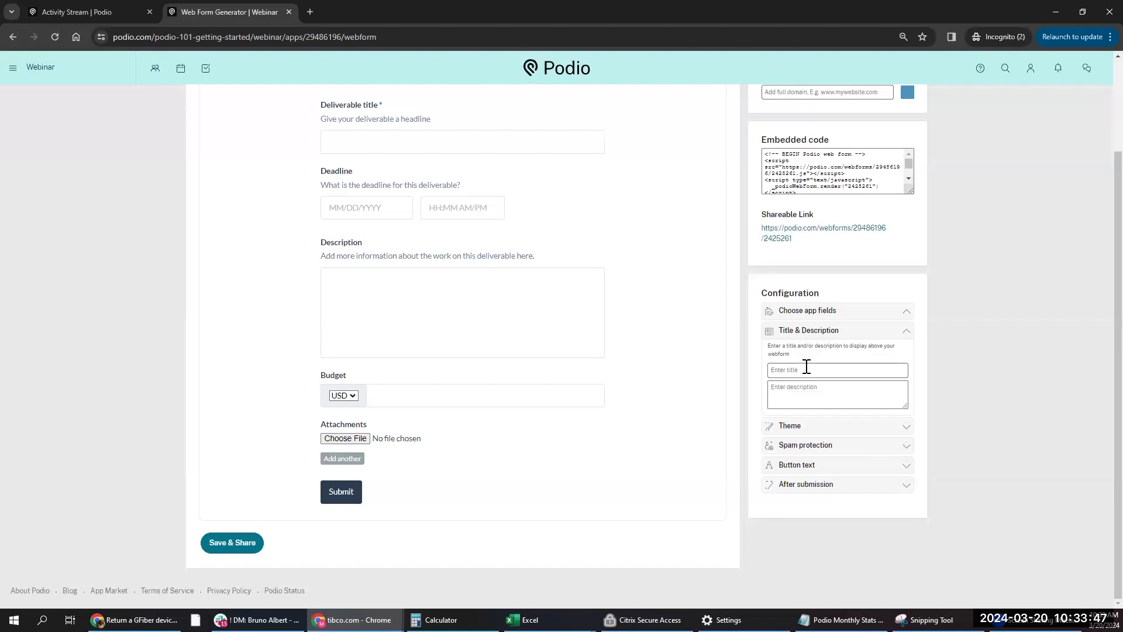
# - Preview the Cosmo, Glossy and Superhero themes, keep Flatly, and reveal the Spam protection options
pyautogui.click(800, 431)
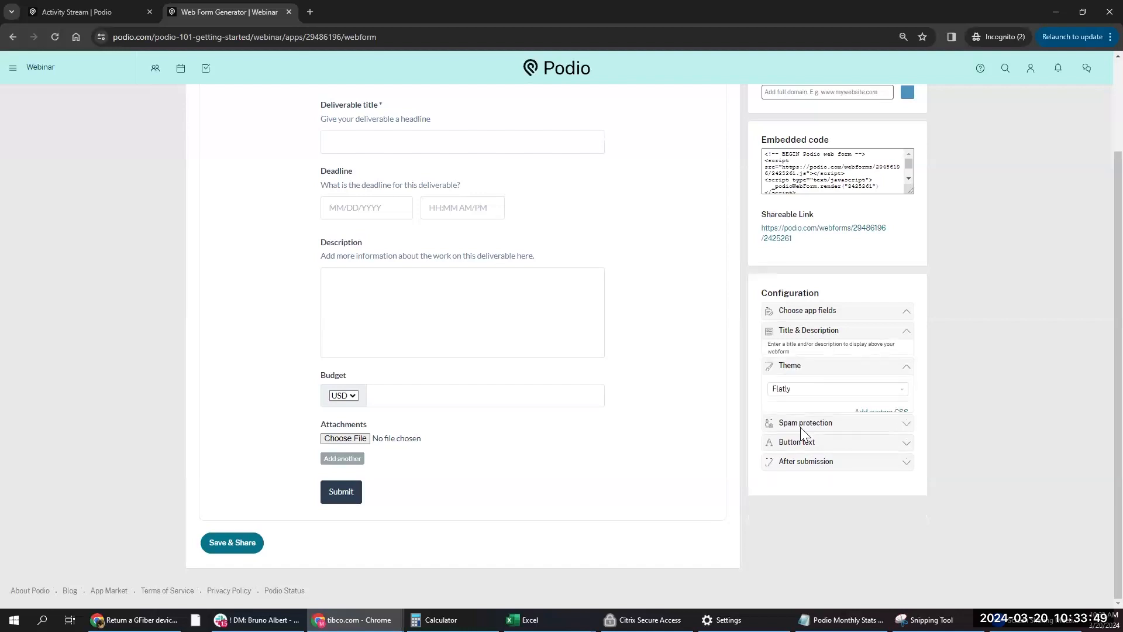
pyautogui.click(800, 376)
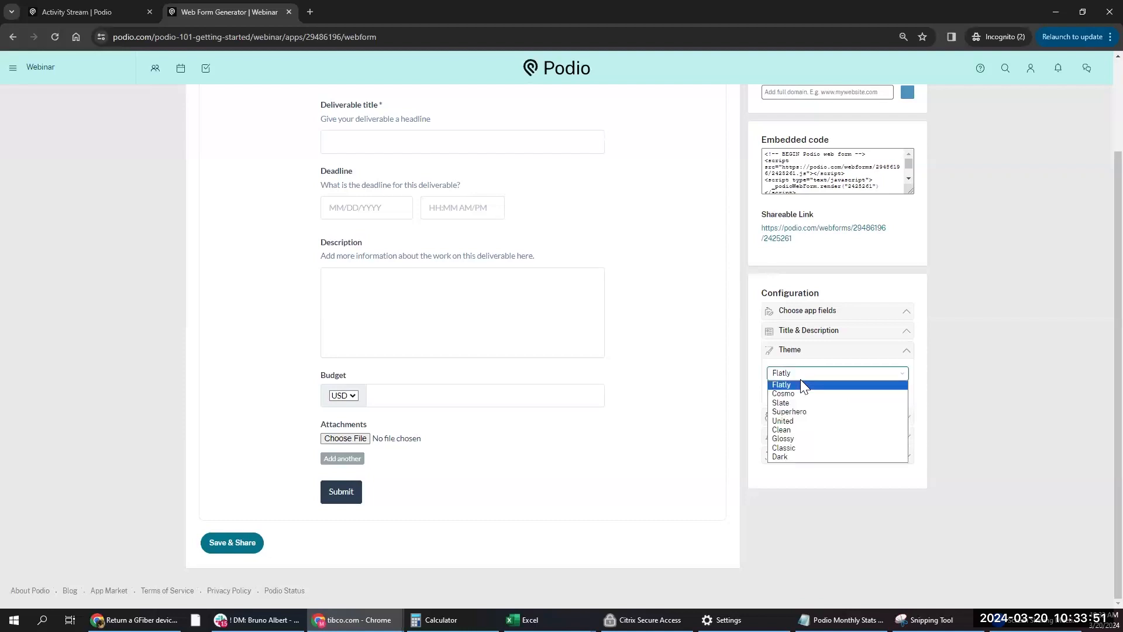
pyautogui.click(801, 404)
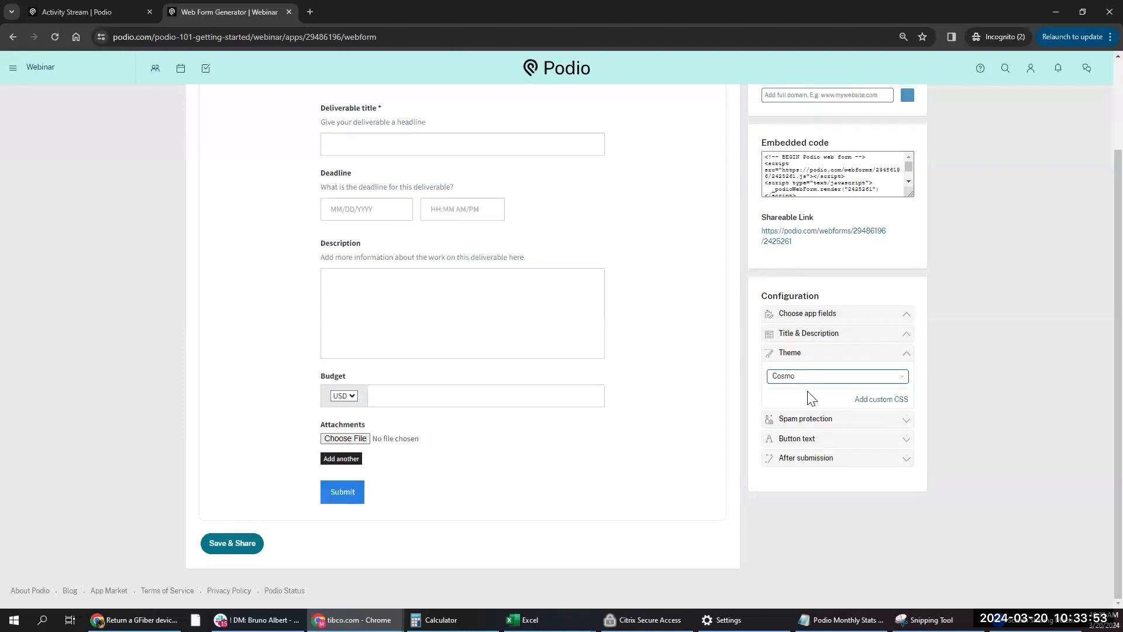
pyautogui.click(806, 377)
pyautogui.click(794, 441)
pyautogui.click(775, 416)
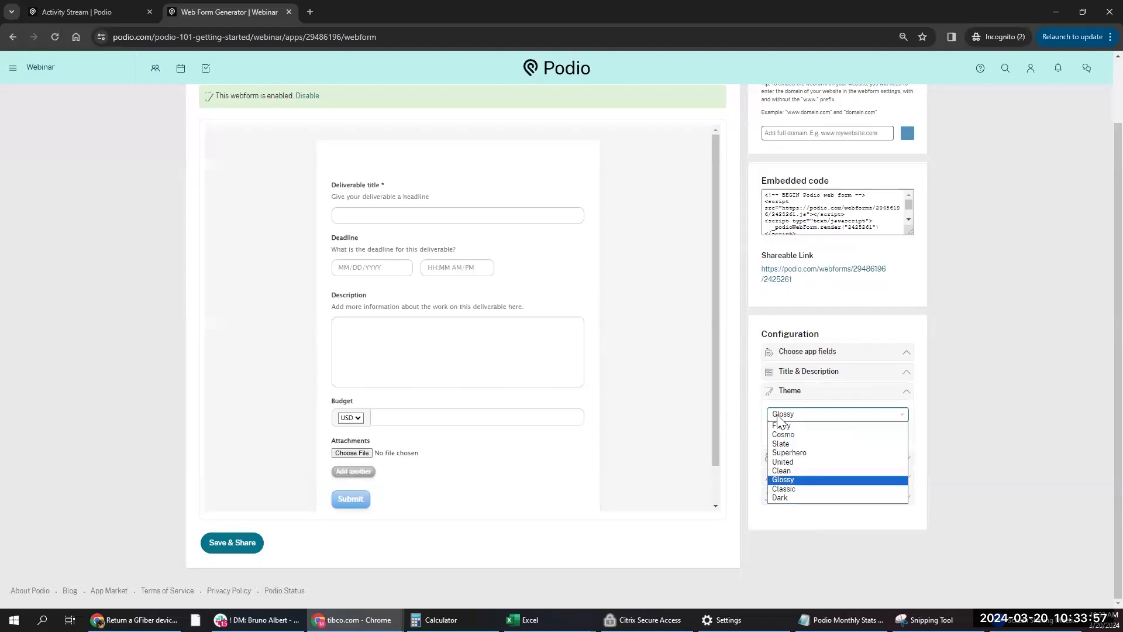
pyautogui.click(787, 456)
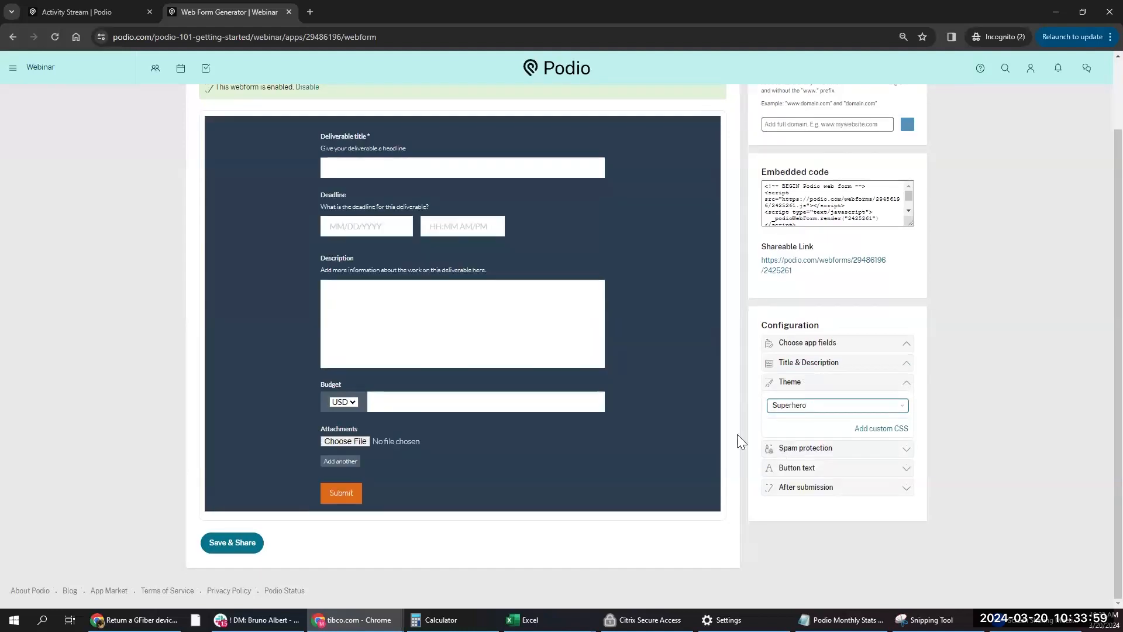
pyautogui.click(781, 412)
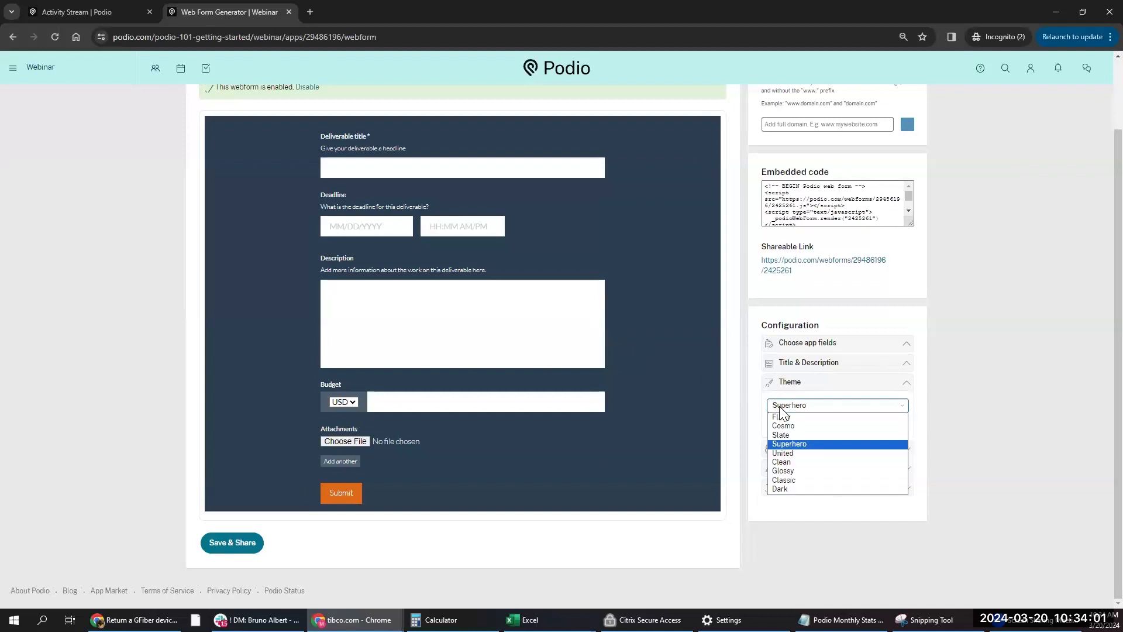
pyautogui.click(783, 419)
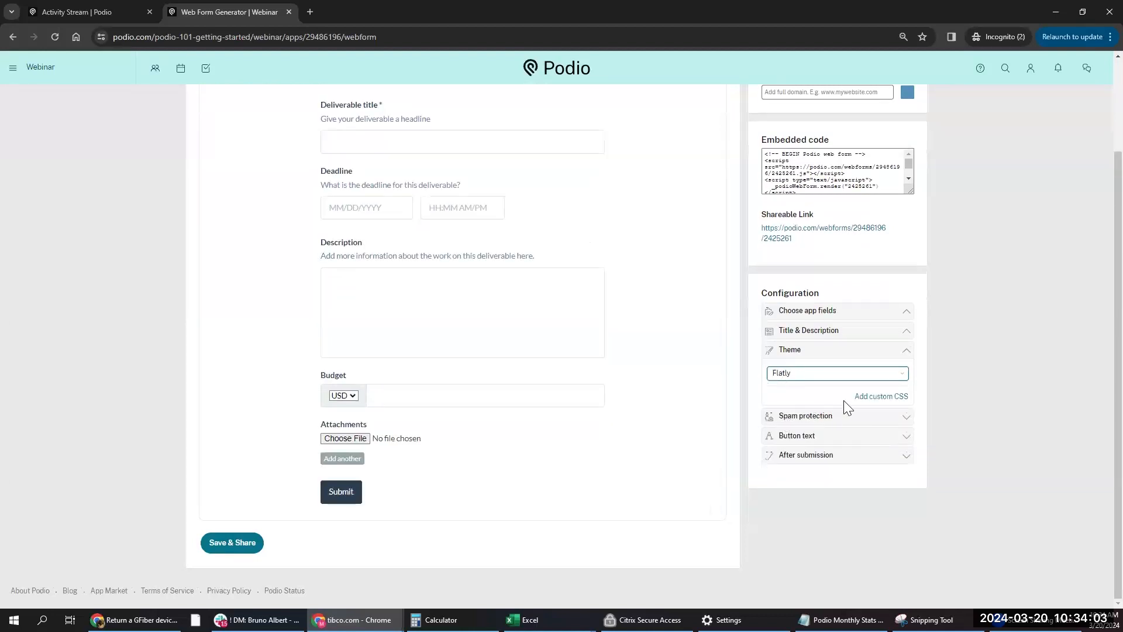
pyautogui.click(786, 420)
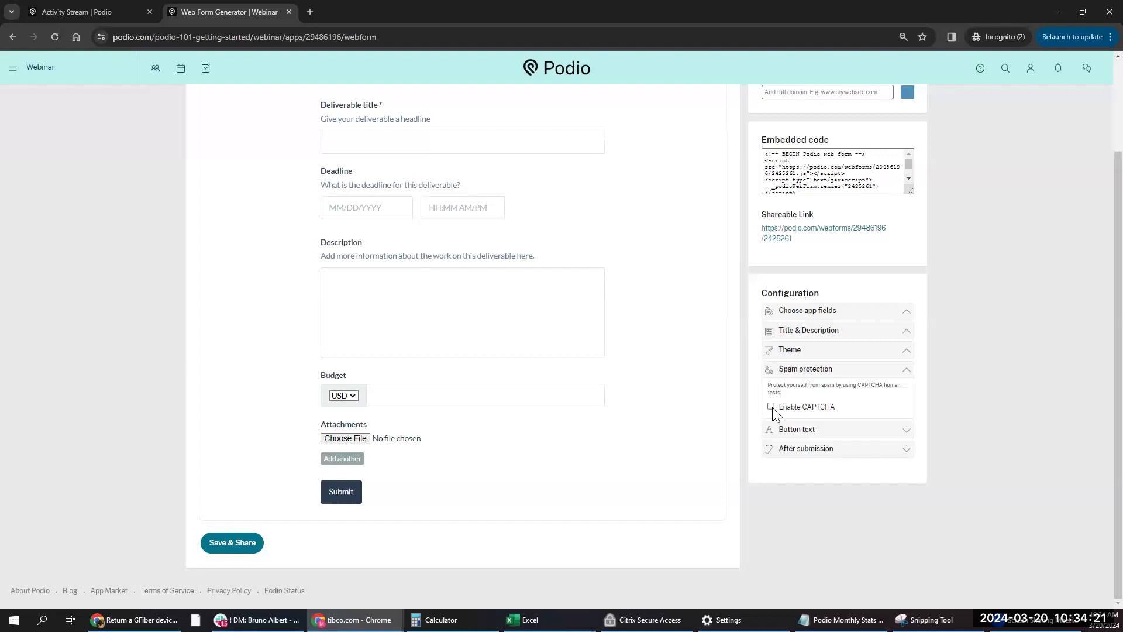
# - Review the Button text and After submission thank-you message settings
pyautogui.click(818, 435)
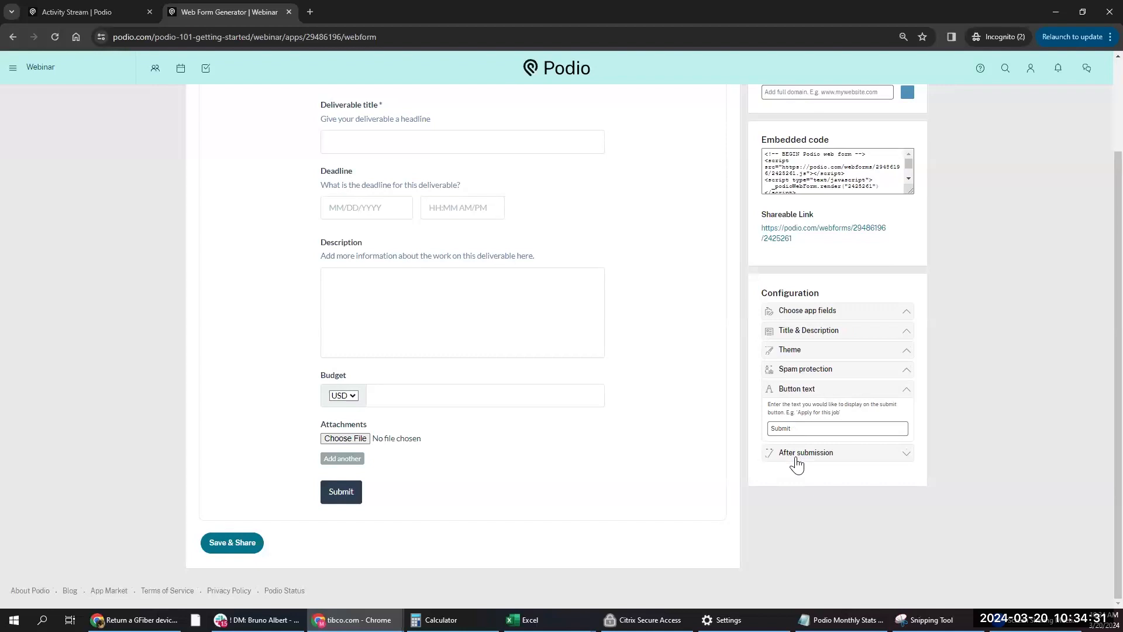
pyautogui.click(795, 456)
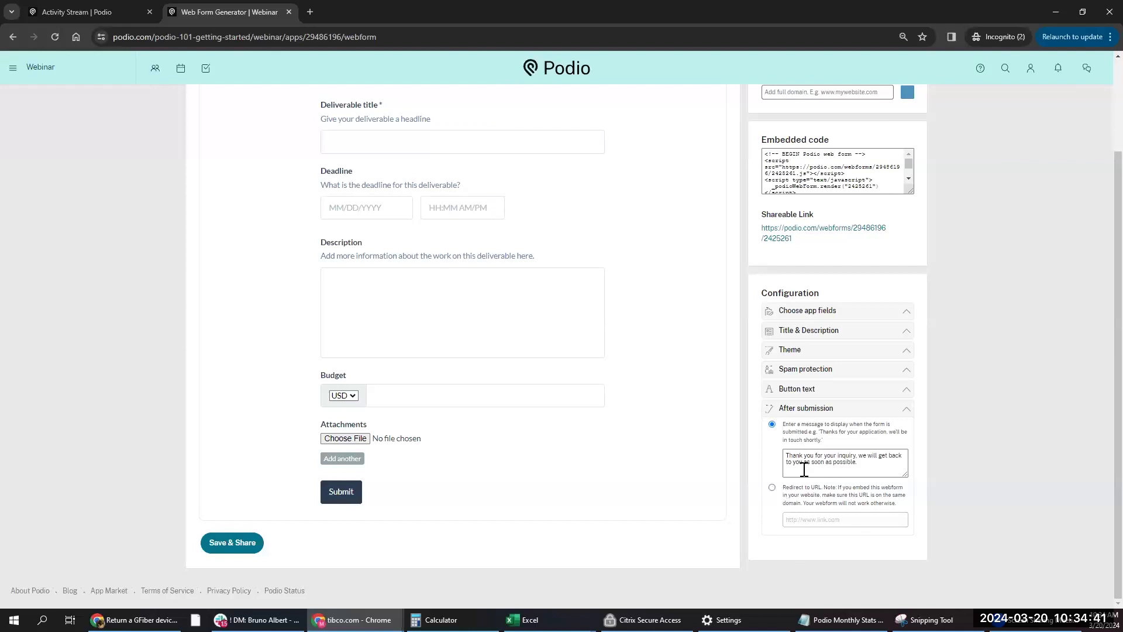
pyautogui.scroll(2, 689, 409)
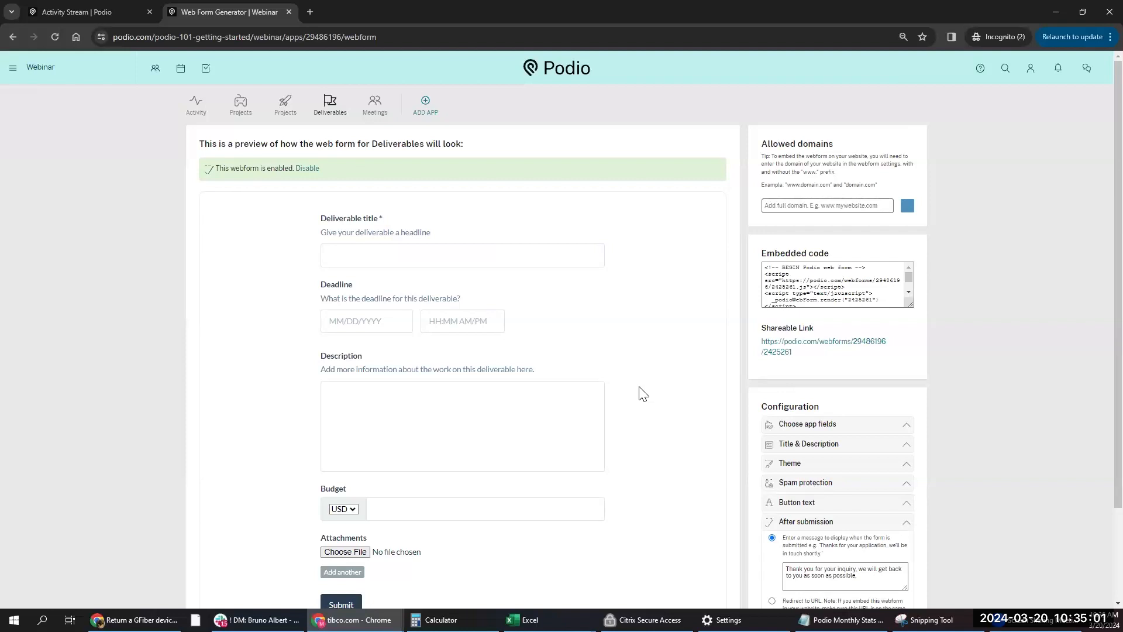
pyautogui.scroll(-2, 572, 338)
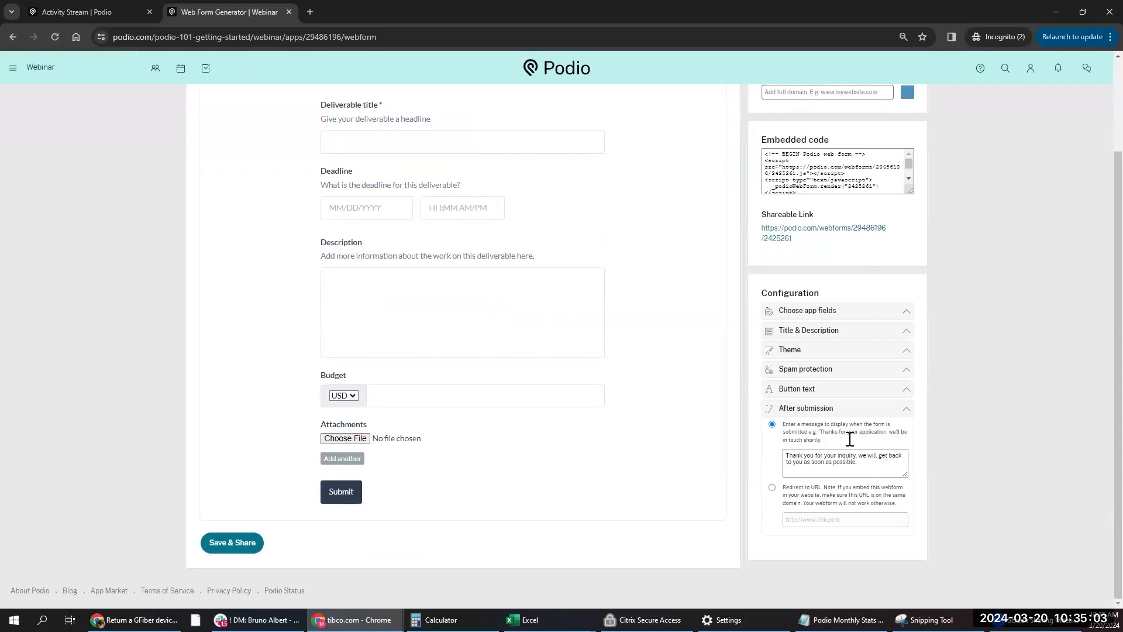
# - Save & Share the web form, close the sharing details, and return to the Activity stream
pyautogui.click(243, 549)
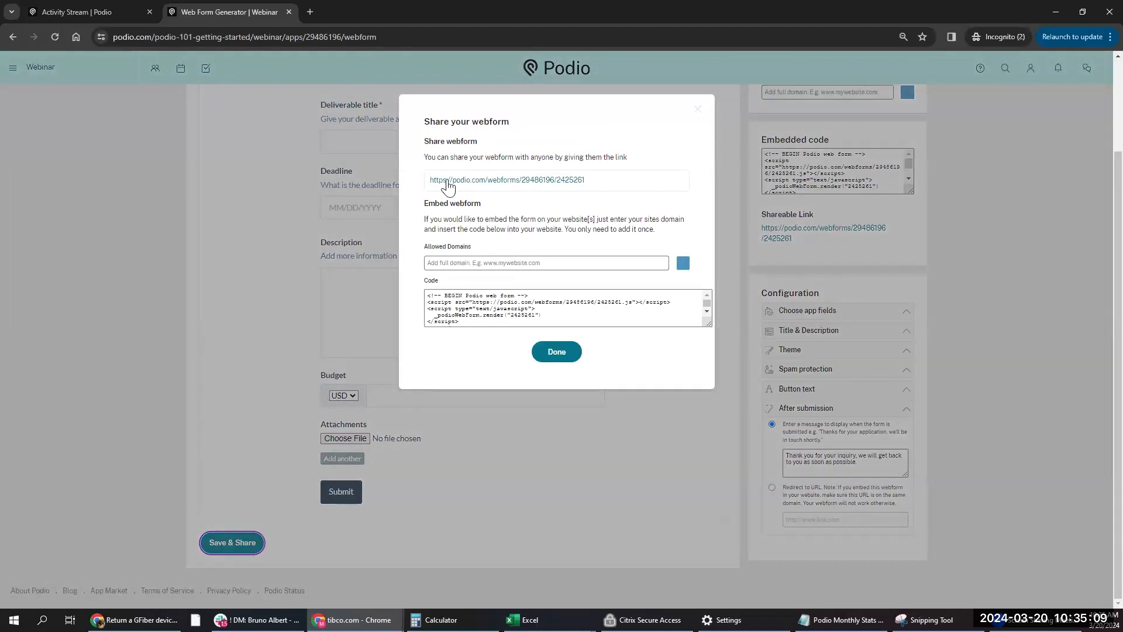
pyautogui.click(556, 353)
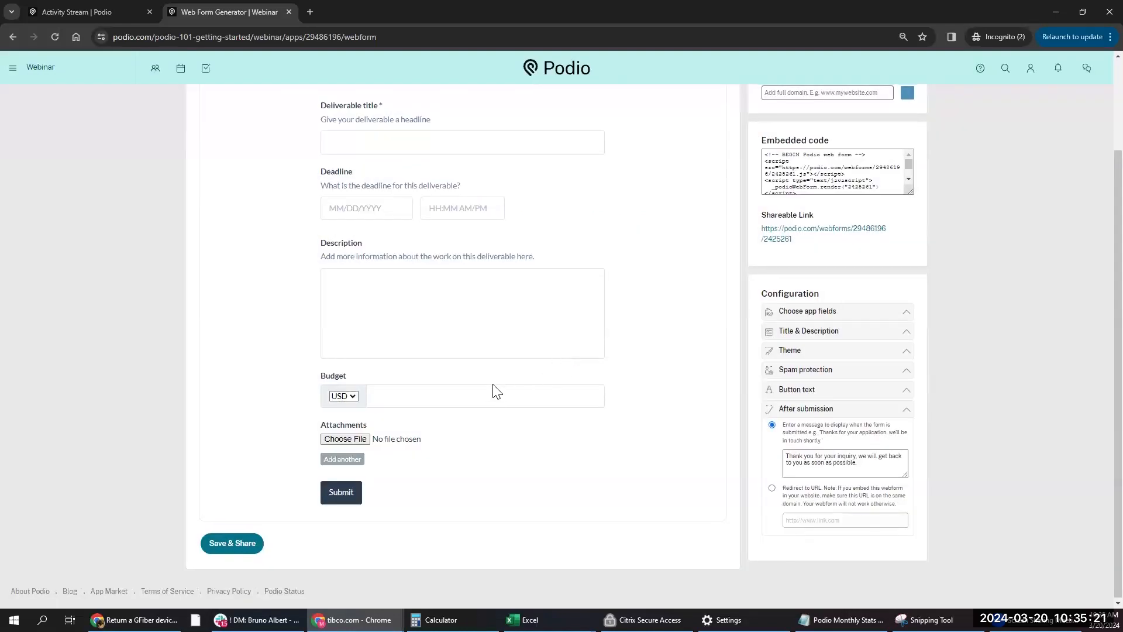
pyautogui.scroll(2, 496, 390)
pyautogui.click(198, 108)
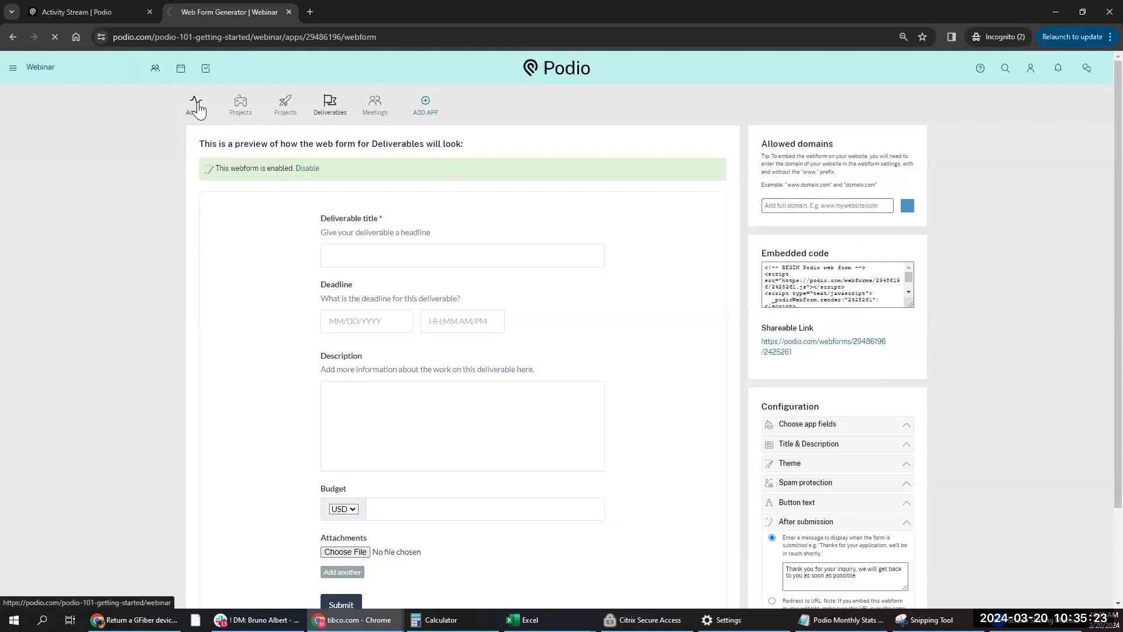